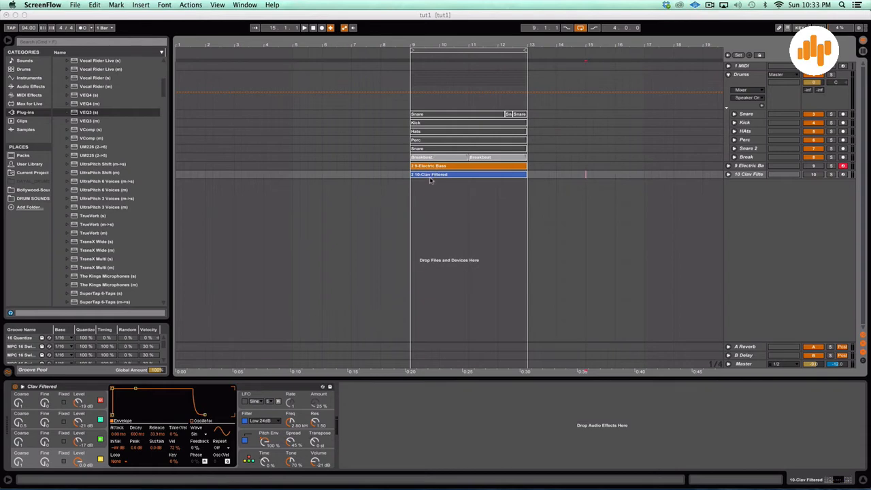
# Select the looped section from bar 9 to bar 13 and play it to hear the full arrangement
pyautogui.click(729, 167)
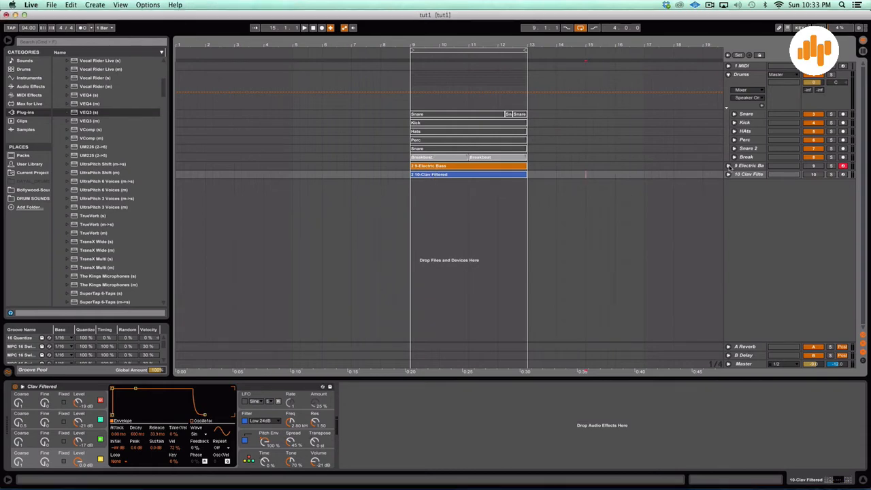
pyautogui.click(730, 166)
pyautogui.click(730, 166)
pyautogui.click(475, 48)
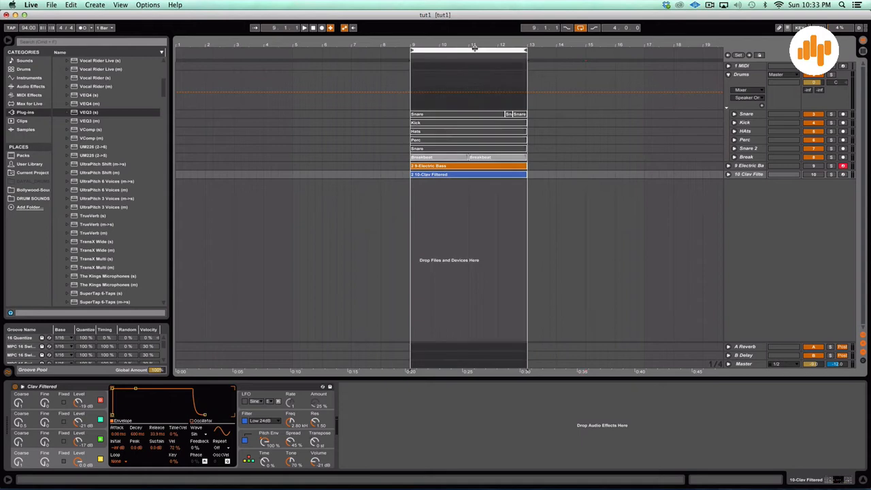
pyautogui.press('space')
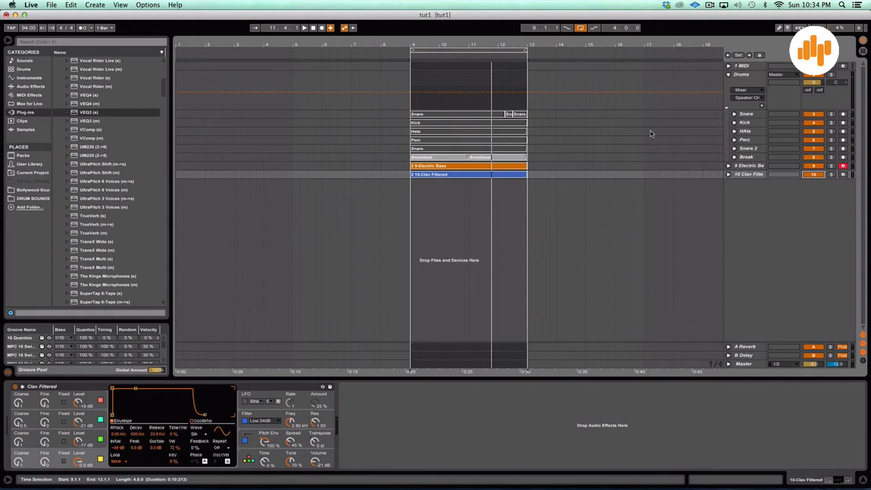
# Review the tracks inside the Drums group, including the Kick and Break tracks
pyautogui.click(729, 75)
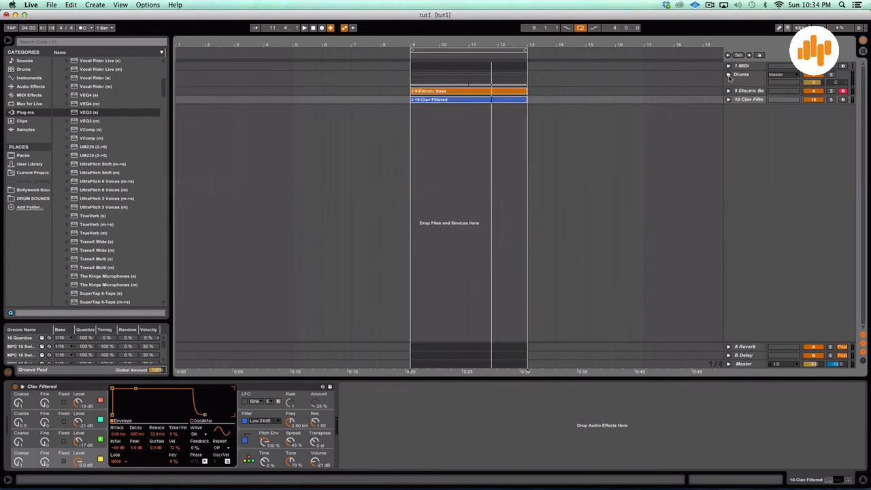
pyautogui.click(729, 74)
pyautogui.click(747, 122)
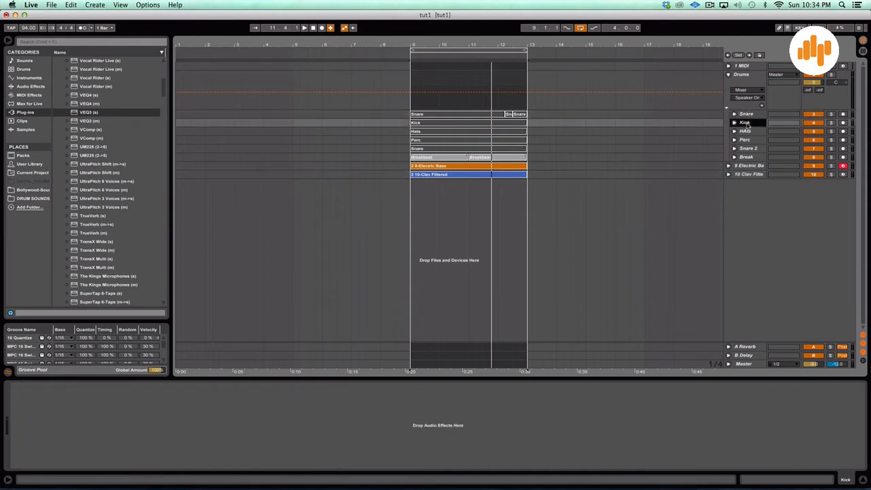
pyautogui.click(747, 158)
# Find the PuigChild 670 (s) compressor among the plug-ins and add it to the Drums group
pyautogui.click(745, 74)
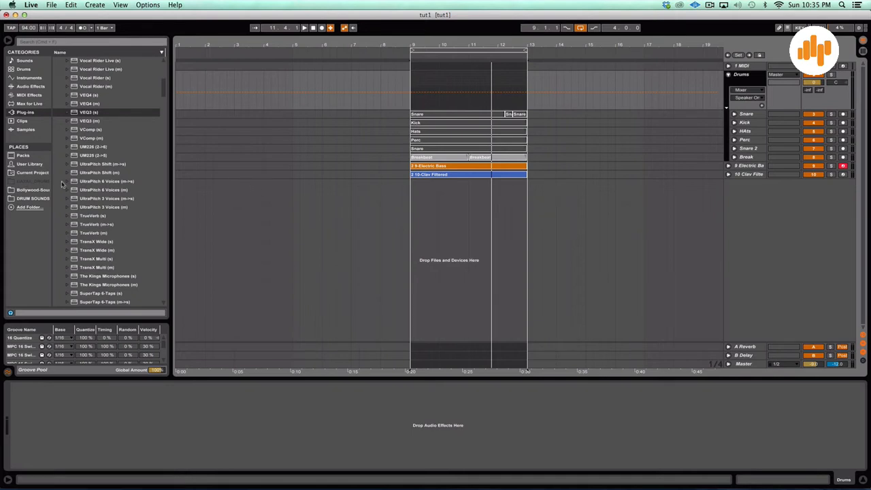
pyautogui.scroll(-6, 72, 224)
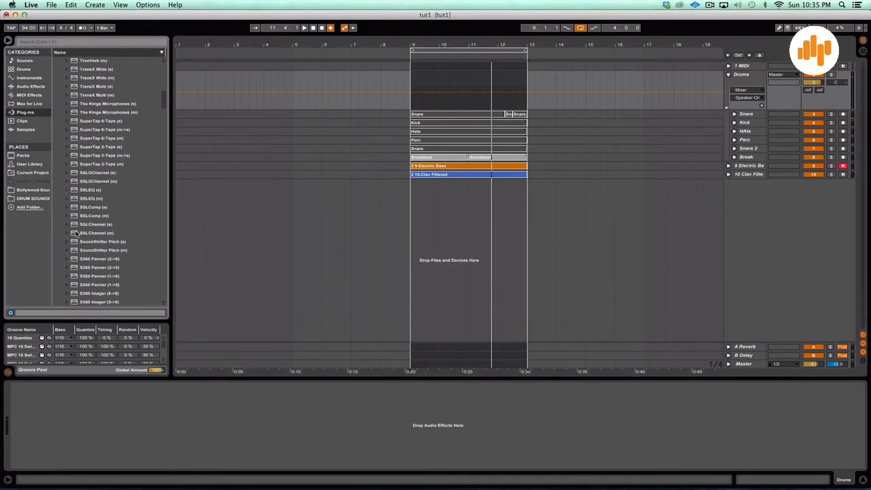
pyautogui.scroll(6, 75, 234)
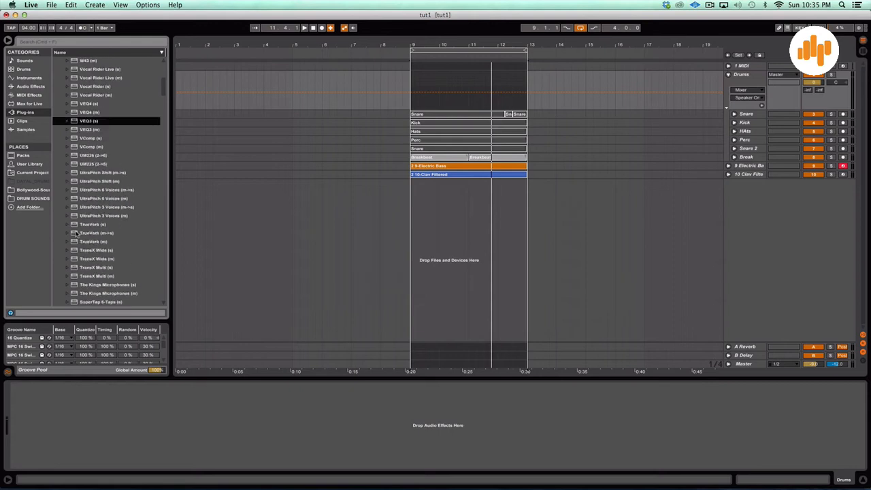
pyautogui.scroll(5, 80, 236)
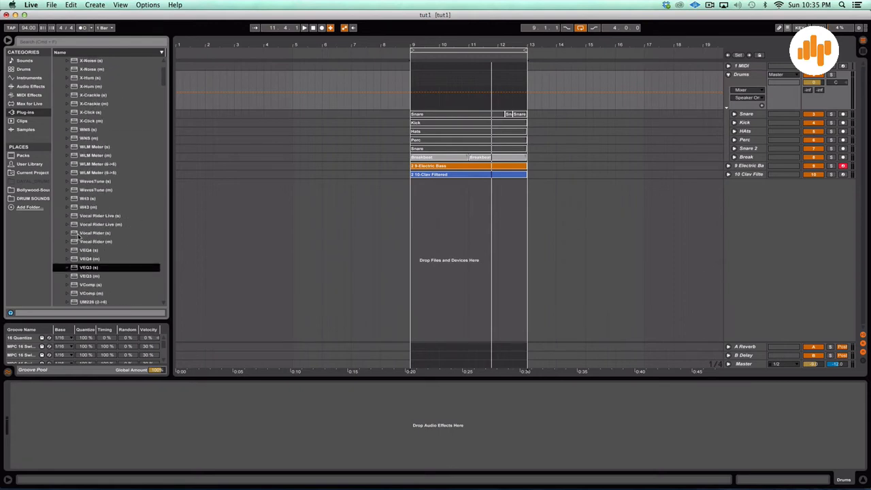
pyautogui.scroll(-6, 79, 237)
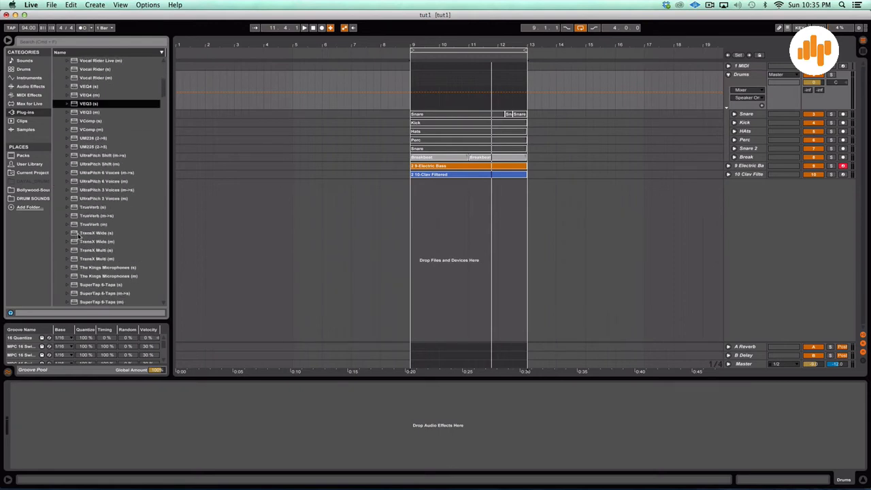
pyautogui.scroll(-7, 79, 236)
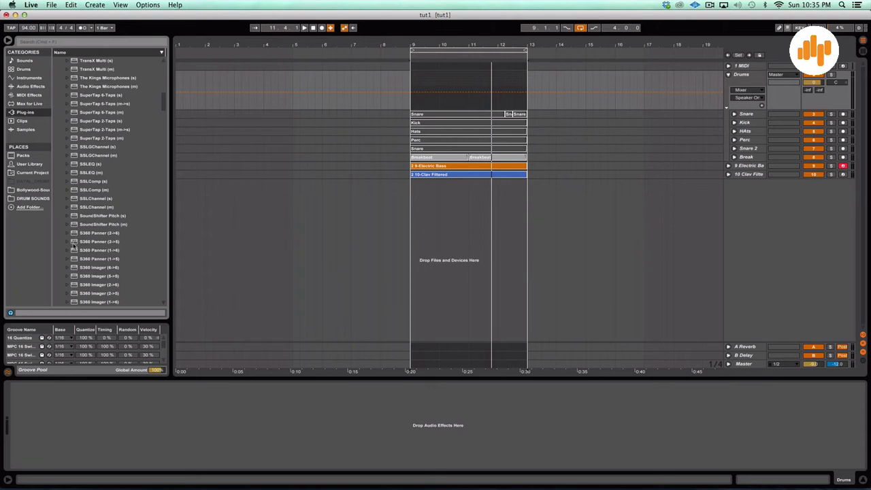
pyautogui.scroll(-5, 73, 247)
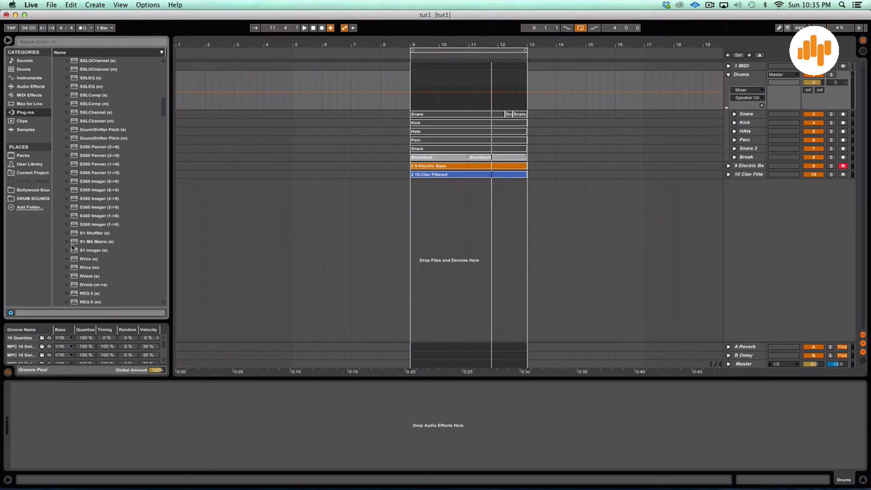
pyautogui.scroll(-7, 73, 249)
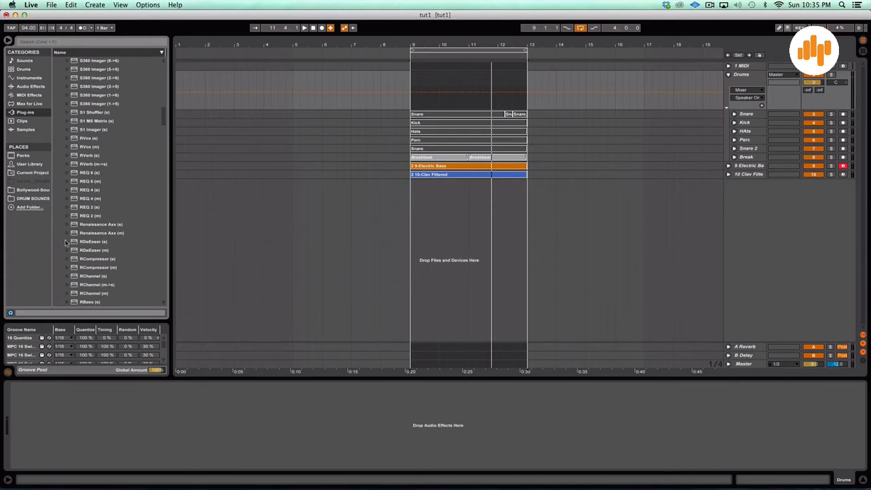
pyautogui.scroll(-2, 66, 243)
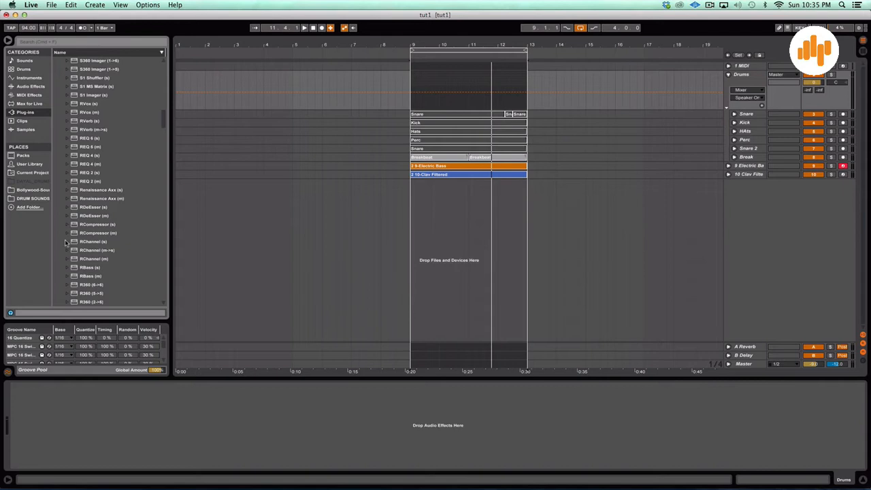
pyautogui.scroll(-10, 66, 243)
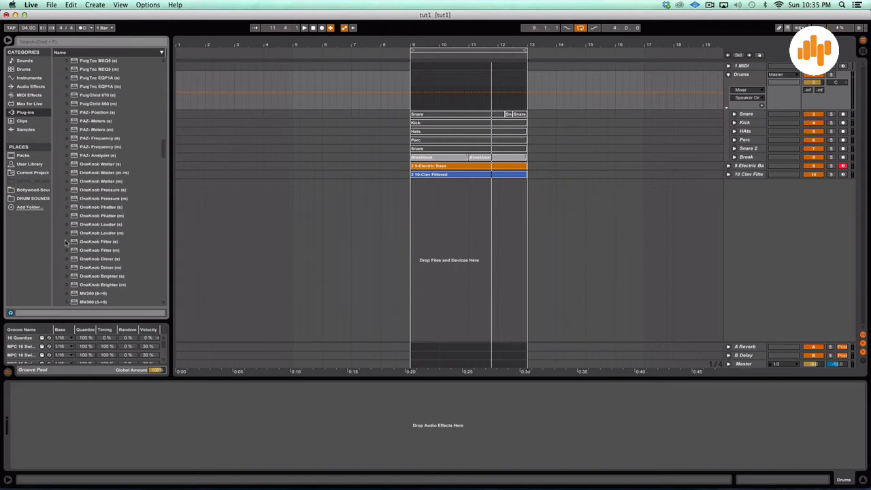
pyautogui.scroll(6, 66, 242)
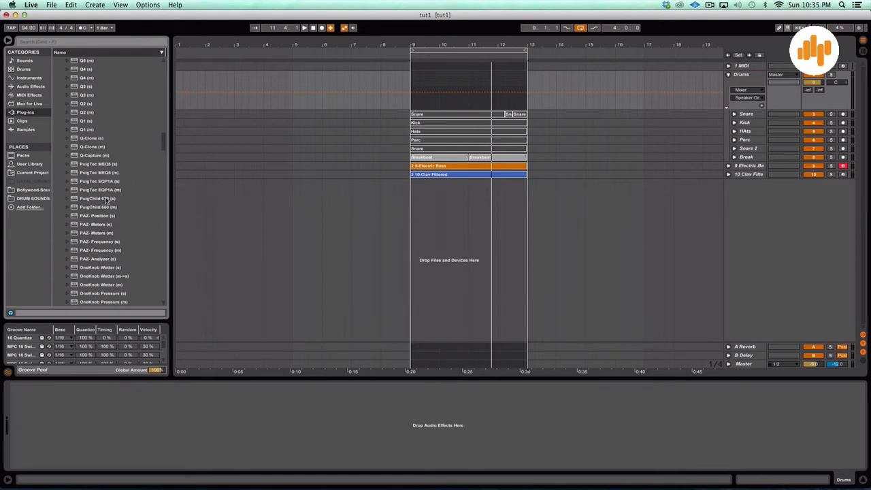
pyautogui.moveTo(106, 200); pyautogui.dragTo(741, 79)
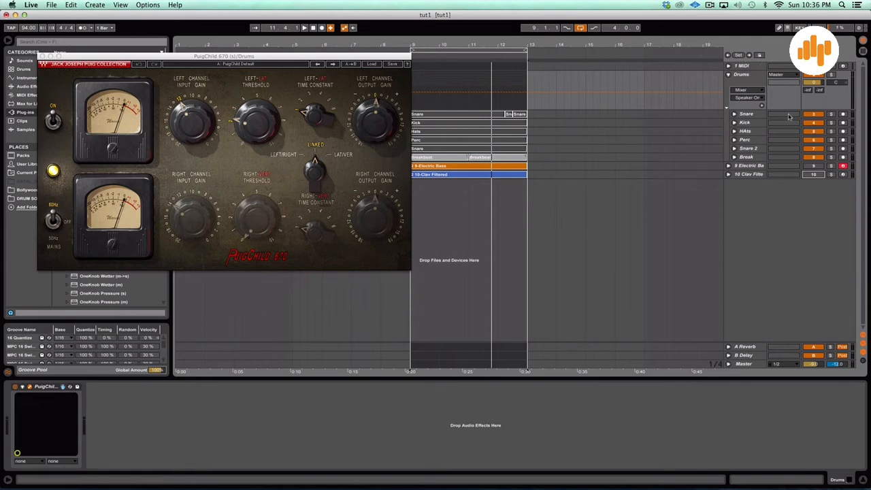
# Play the loop and solo the Break, Snare 2, Perc, HAts, Kick and Snare tracks one at a time
pyautogui.click(15, 387)
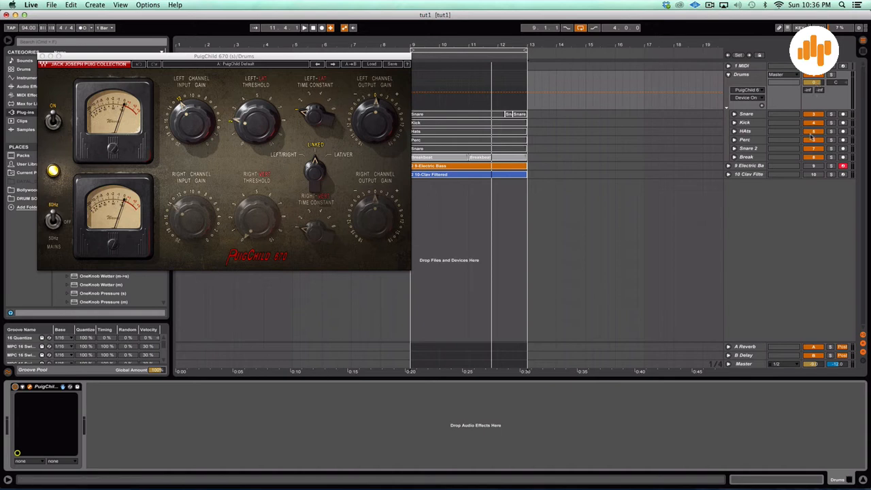
pyautogui.click(831, 158)
pyautogui.press('space')
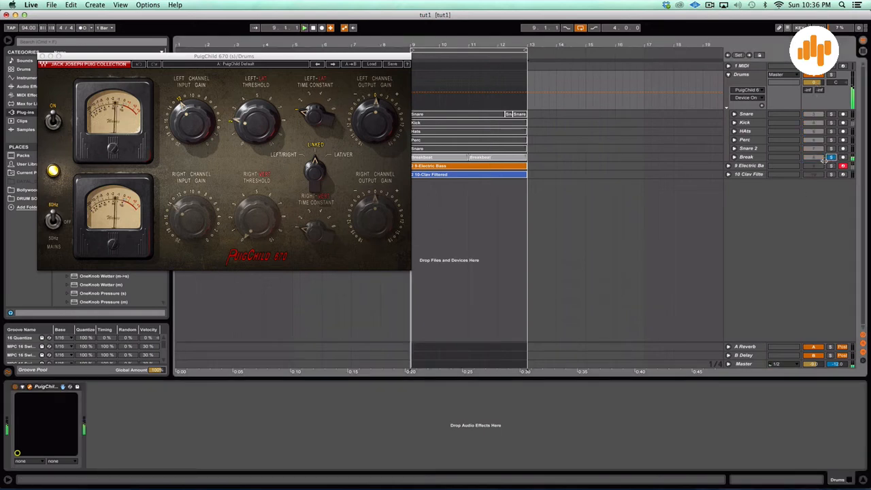
pyautogui.moveTo(329, 59); pyautogui.dragTo(276, 56)
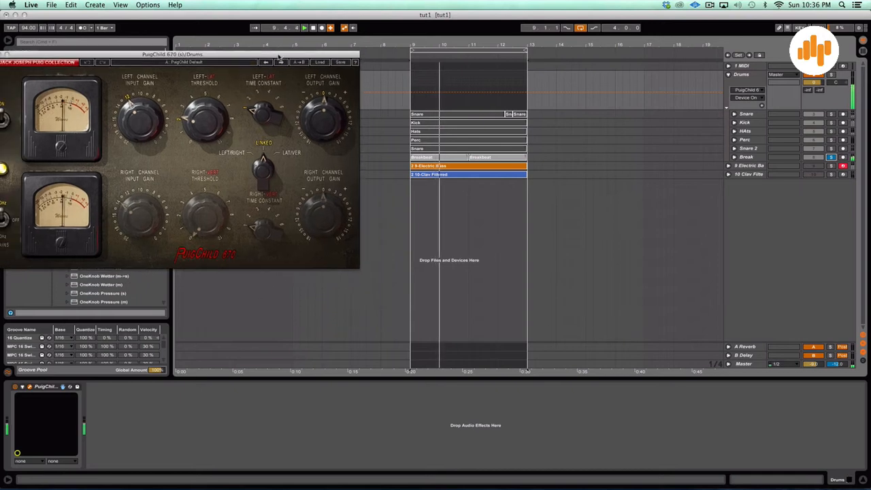
pyautogui.click(831, 148)
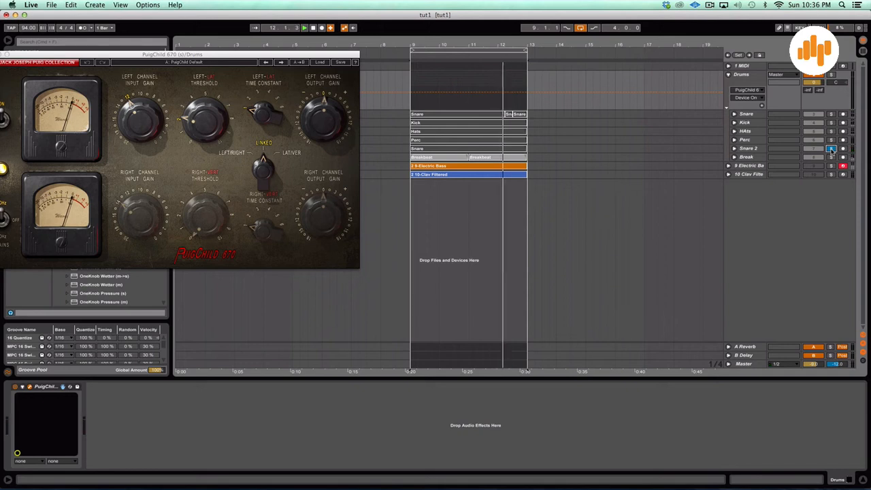
pyautogui.click(832, 141)
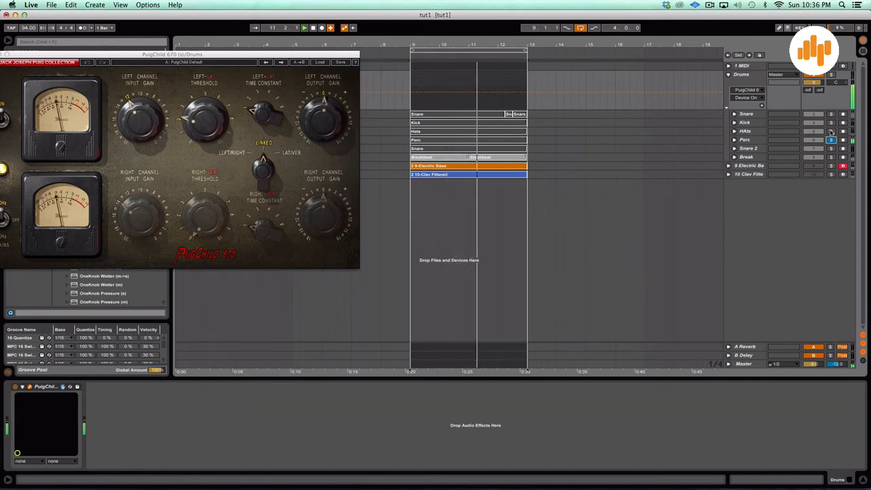
pyautogui.click(831, 132)
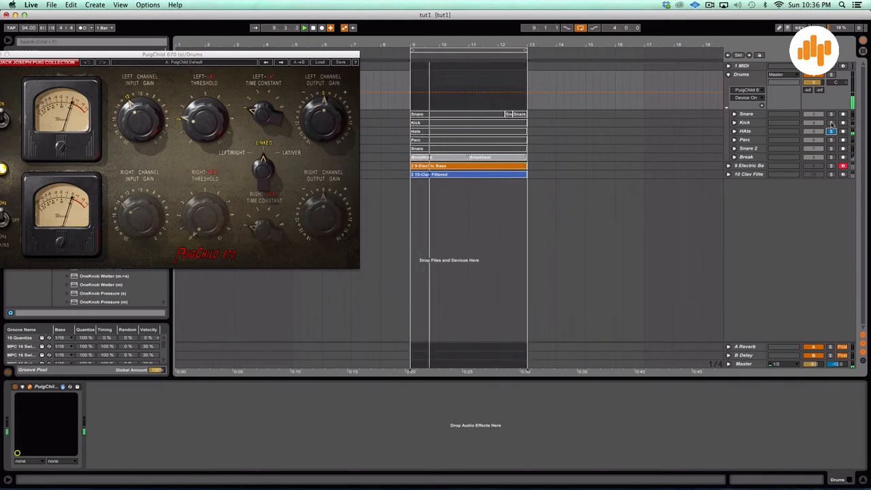
pyautogui.click(831, 122)
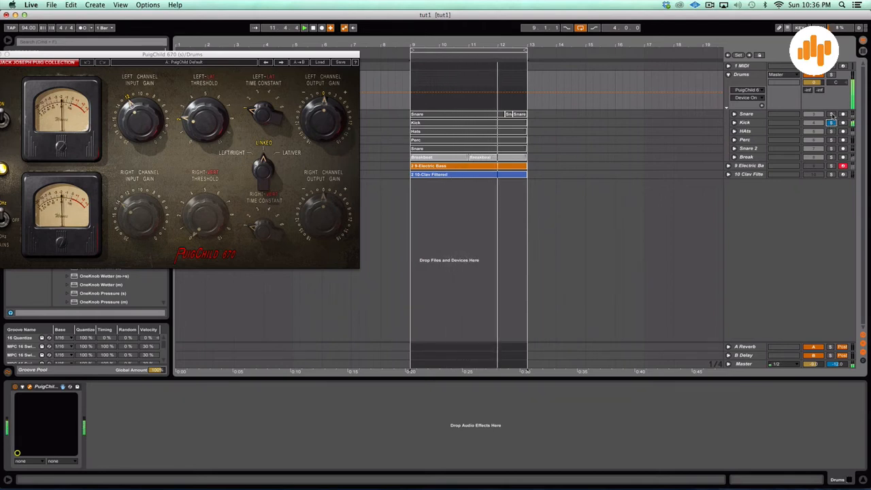
pyautogui.click(831, 114)
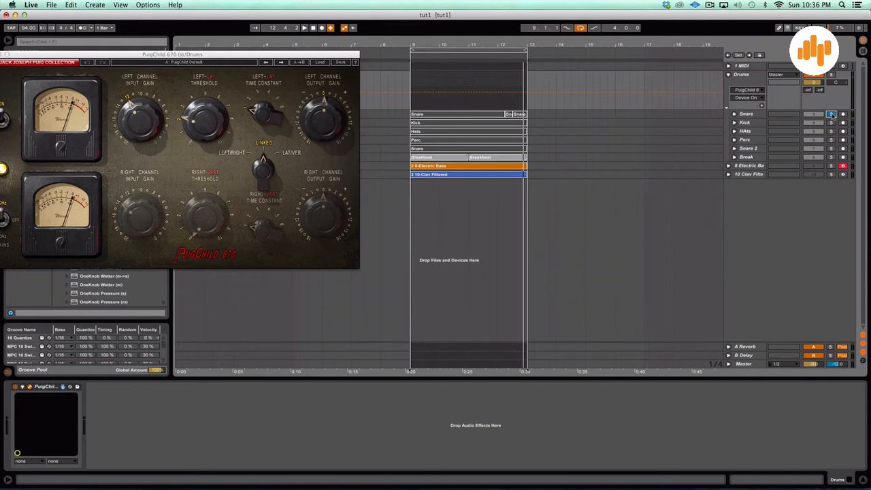
# Solo the whole Drums group and play it with the PuigChild 670 bypassed, leaving the compressor switched back on
pyautogui.click(831, 115)
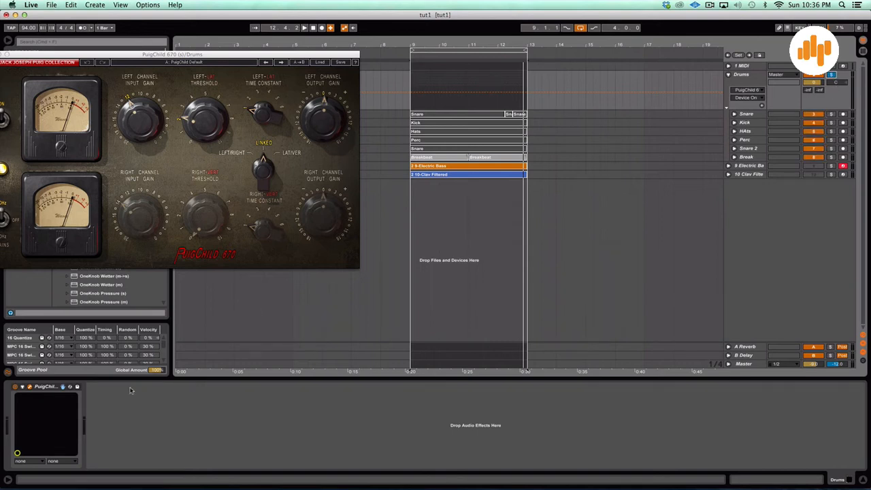
pyautogui.click(15, 387)
pyautogui.press('space')
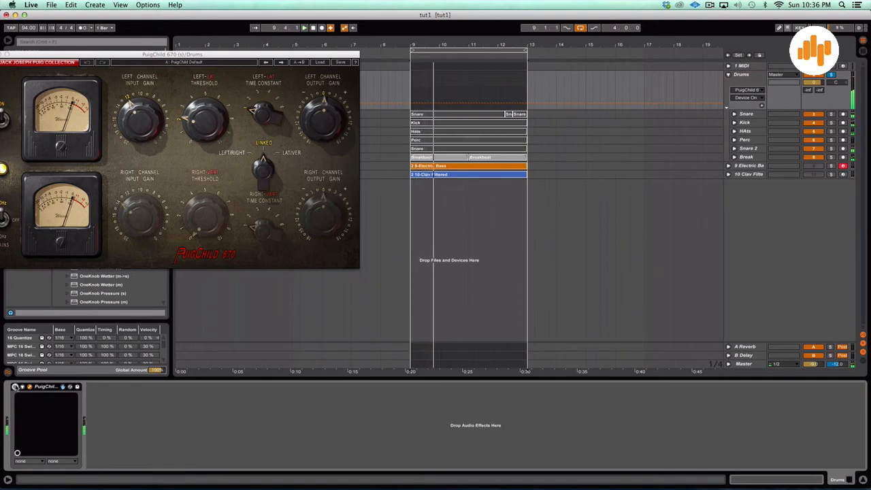
pyautogui.click(15, 387)
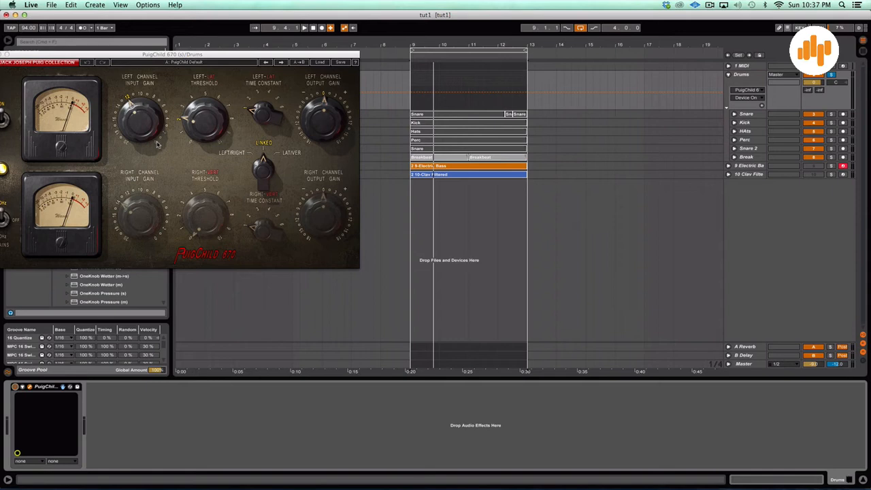
# During playback, set the PuigChild 670's left threshold to about 2.8 and raise its left output gain slightly
pyautogui.press('space')
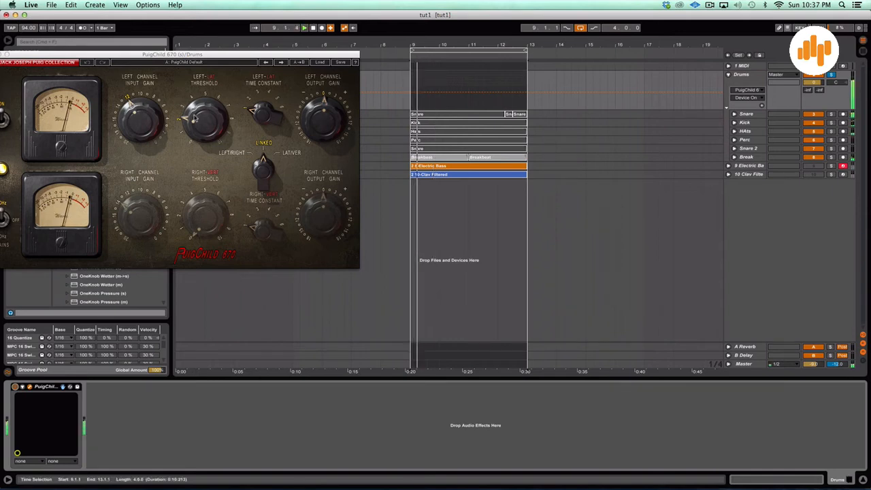
pyautogui.moveTo(185, 119); pyautogui.dragTo(181, 123)
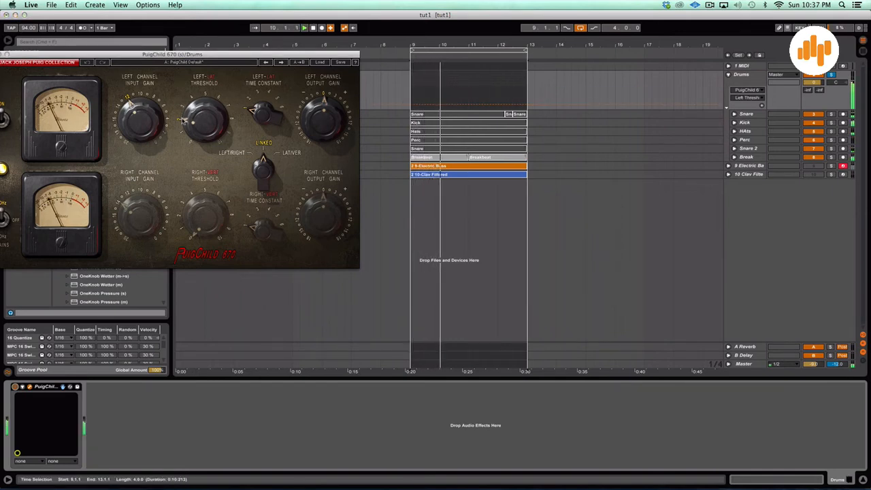
pyautogui.click(15, 386)
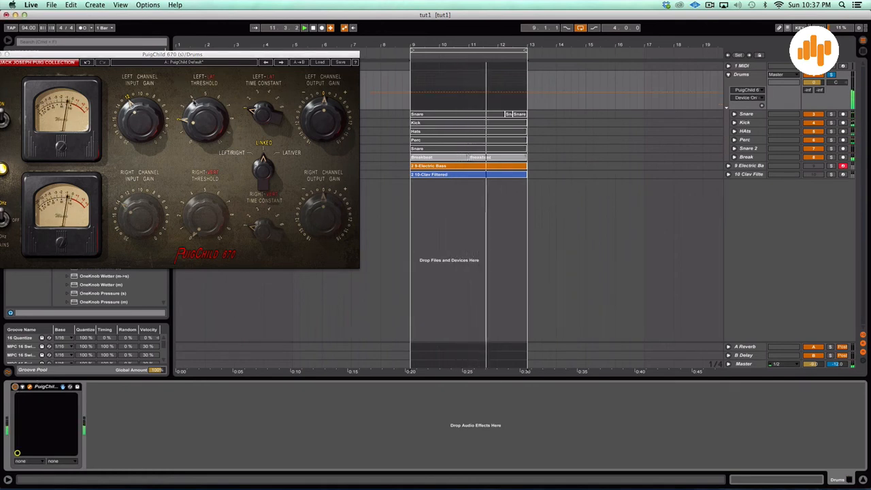
pyautogui.moveTo(326, 101); pyautogui.dragTo(324, 103)
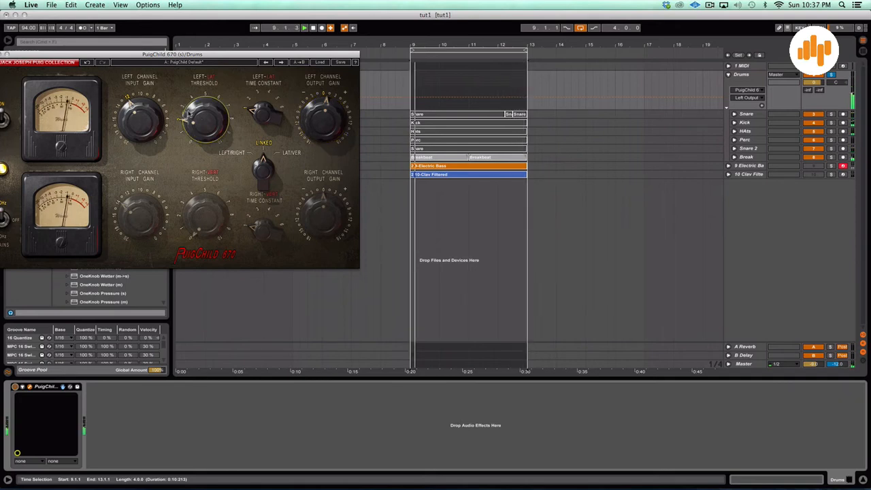
pyautogui.click(192, 111)
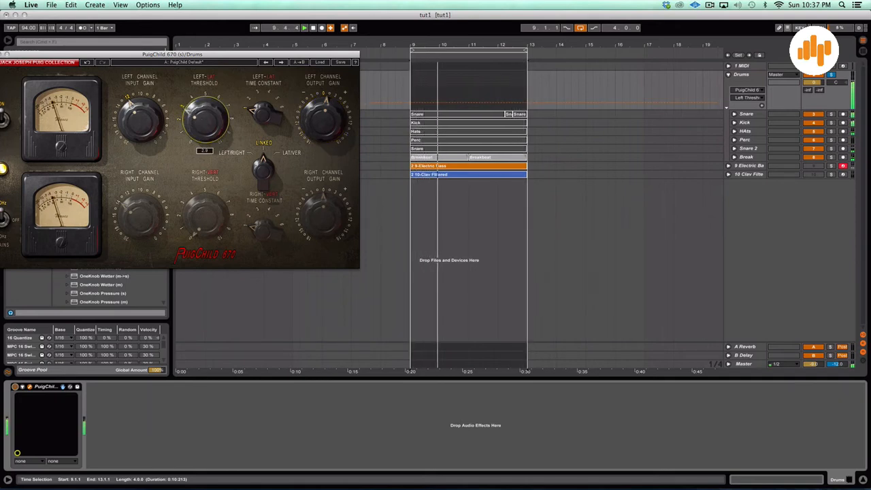
pyautogui.moveTo(193, 111); pyautogui.dragTo(188, 122)
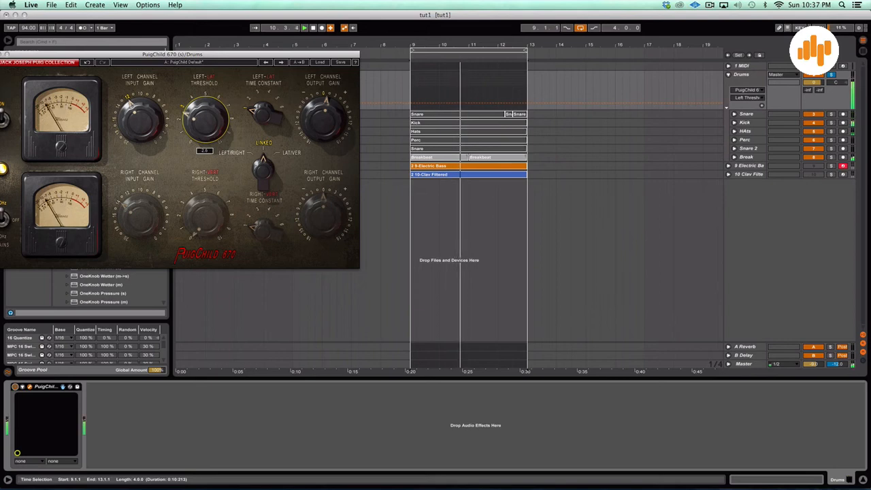
pyautogui.moveTo(325, 113); pyautogui.dragTo(323, 105)
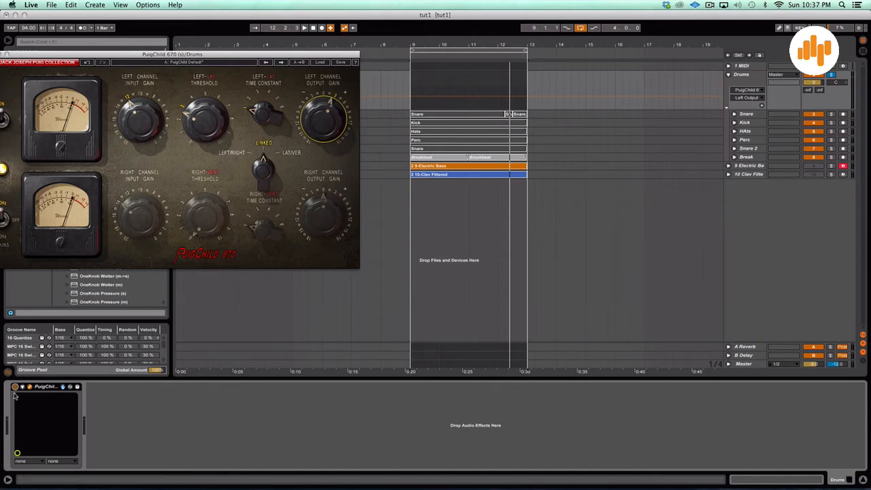
# Play the Drums group while switching the PuigChild 670 off and on to compare the sound, and close the plug-in window
pyautogui.press('space')
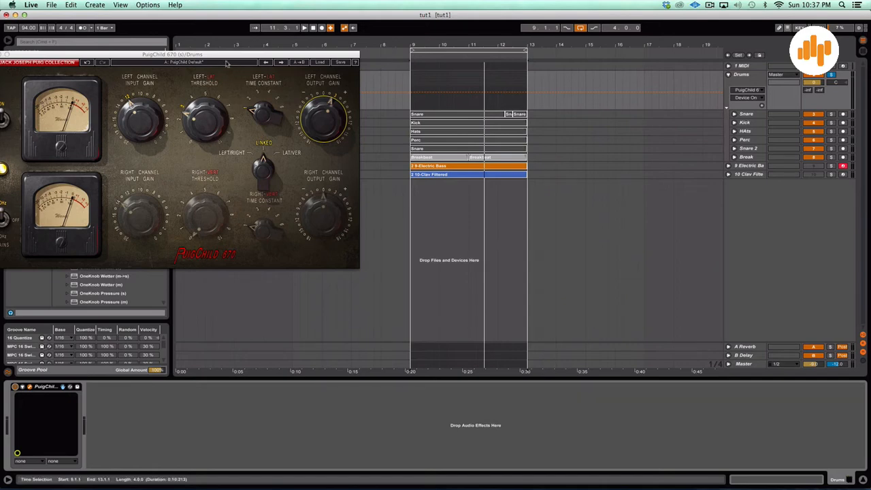
pyautogui.moveTo(226, 56); pyautogui.dragTo(524, 218)
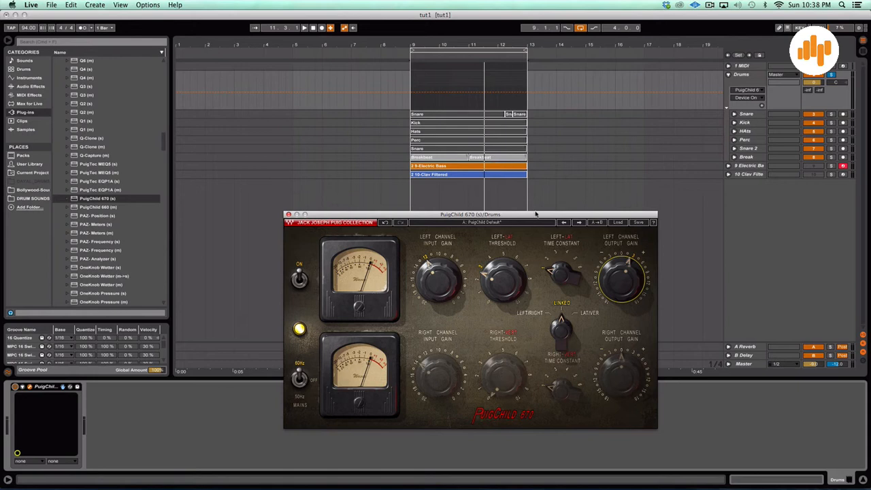
pyautogui.moveTo(537, 214); pyautogui.dragTo(552, 204)
pyautogui.press('space')
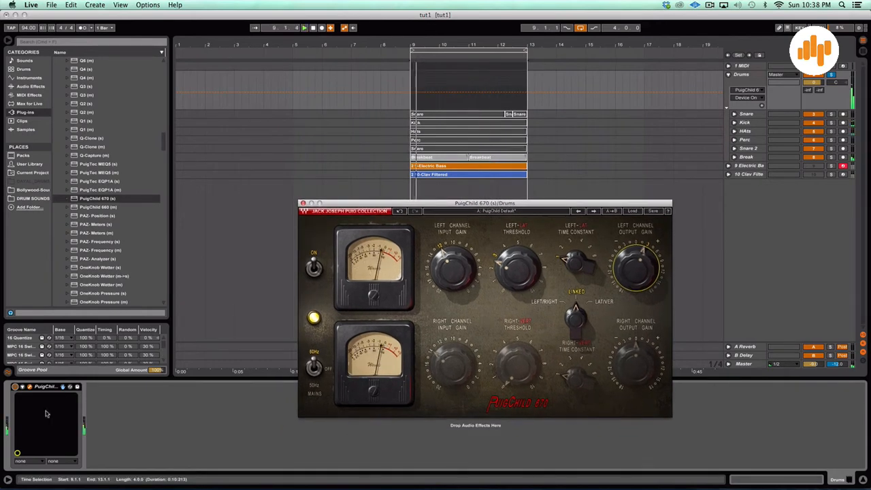
pyautogui.click(15, 387)
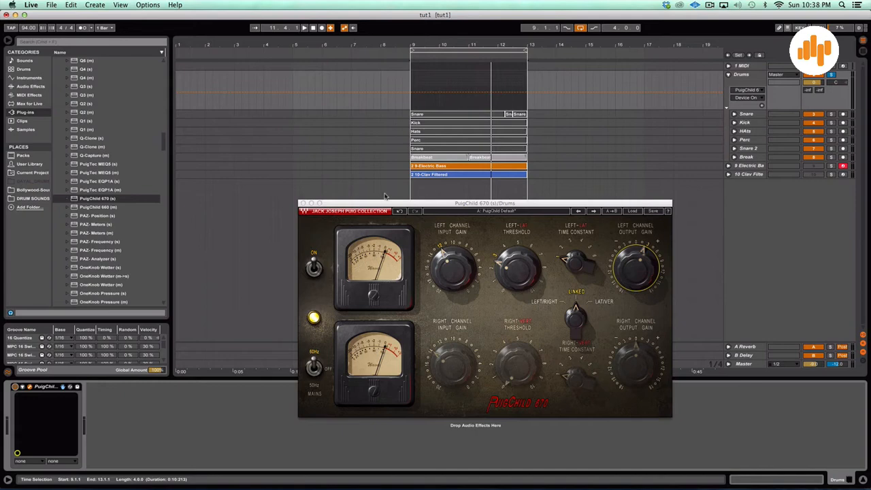
pyautogui.moveTo(387, 205); pyautogui.dragTo(443, 268)
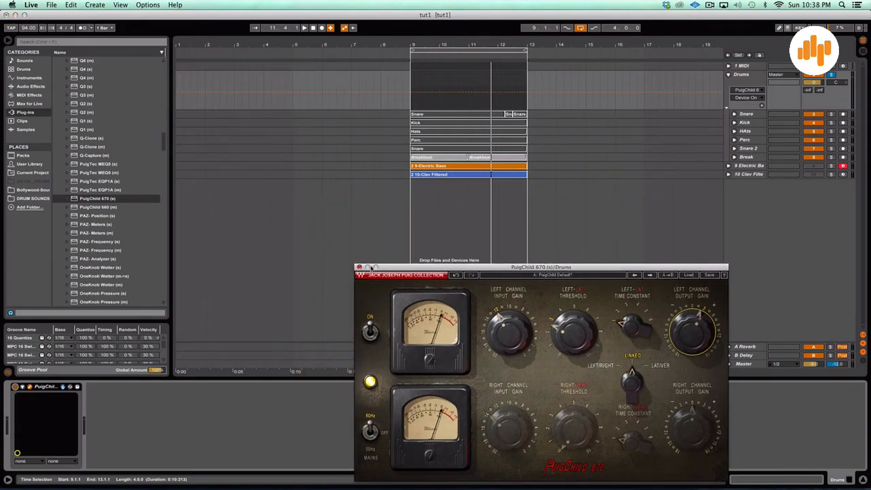
pyautogui.moveTo(367, 267); pyautogui.dragTo(356, 238)
pyautogui.click(350, 237)
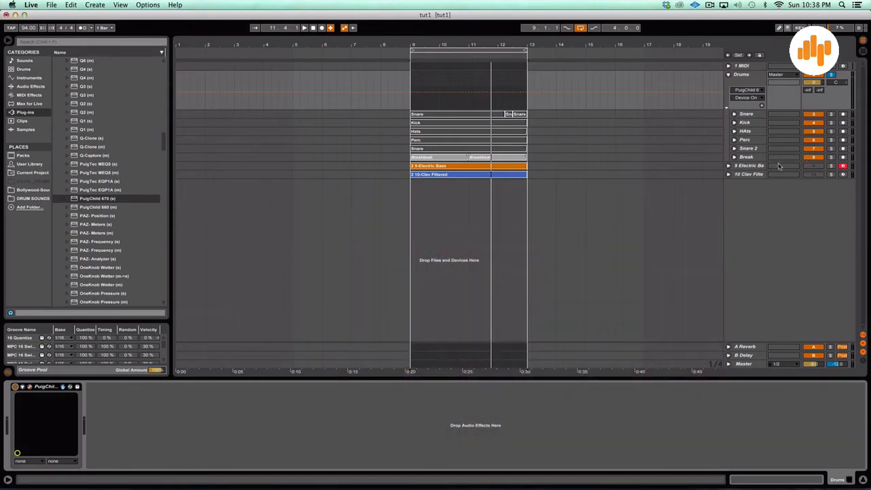
# Solo the Break track, unfold it to show its waveform, and play a short part of the loop
pyautogui.click(832, 156)
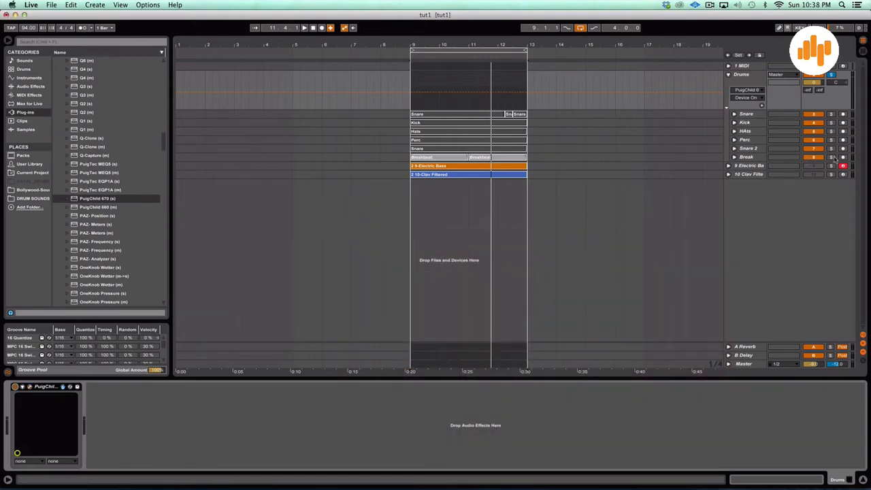
pyautogui.click(735, 157)
pyautogui.click(744, 158)
pyautogui.press('space')
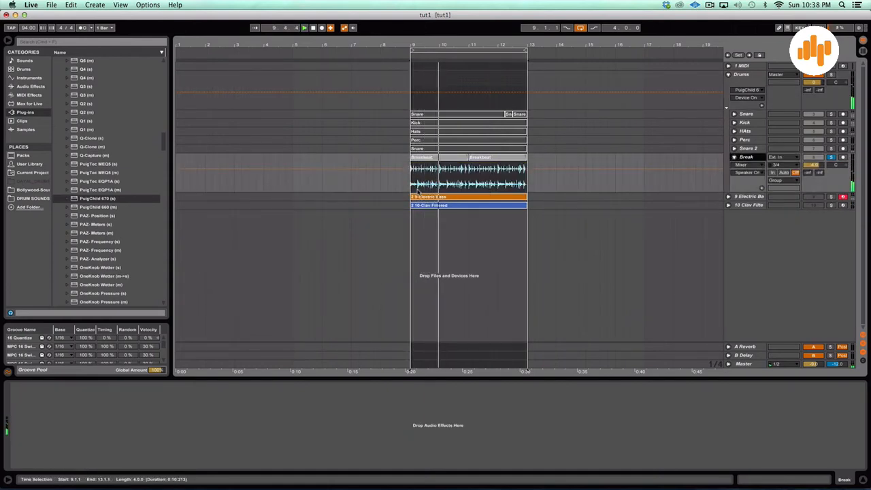
pyautogui.press('space')
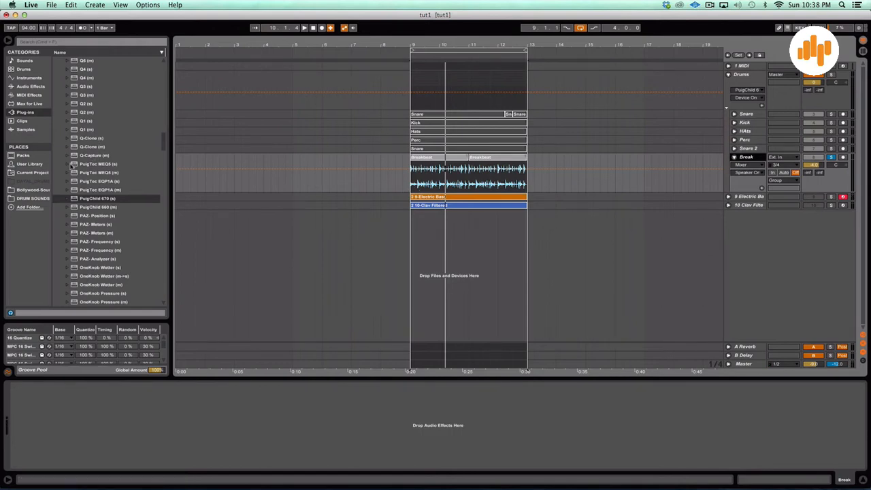
# Find the VEQ3 (s) equalizer among the plug-ins and add it to the Break track
pyautogui.scroll(5, 72, 166)
pyautogui.scroll(-4, 73, 165)
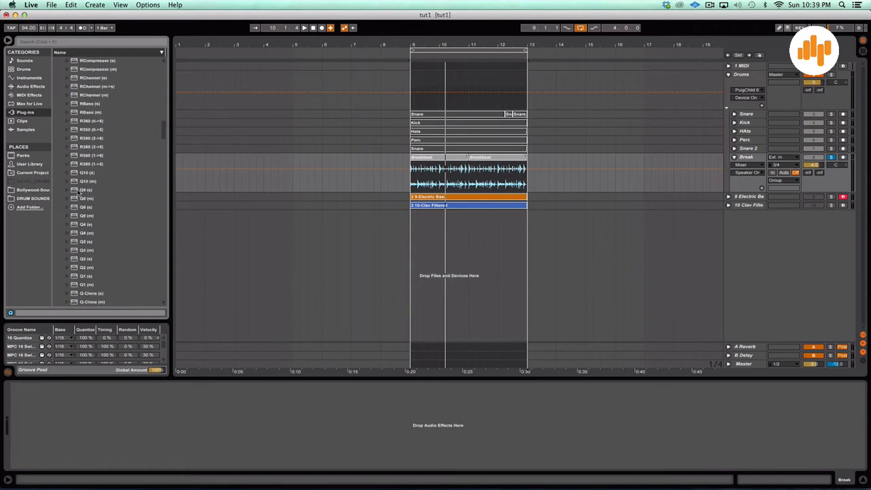
pyautogui.scroll(-3, 79, 193)
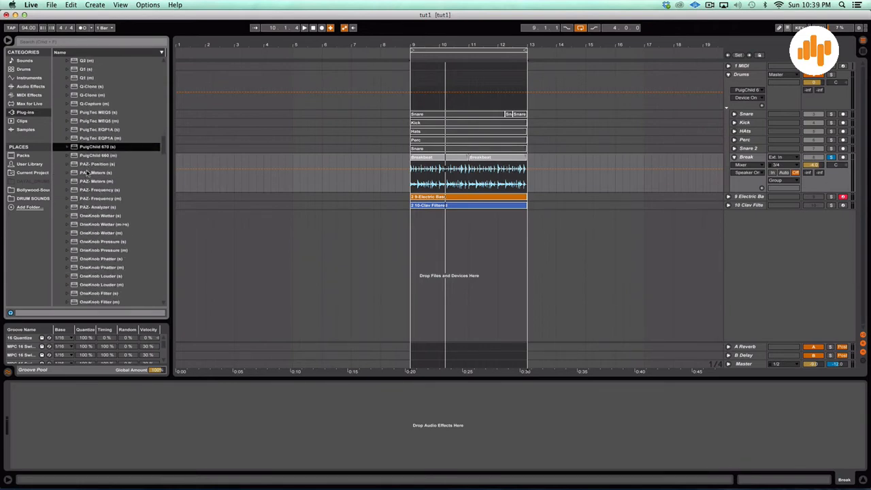
pyautogui.scroll(4, 88, 173)
pyautogui.scroll(-8, 88, 173)
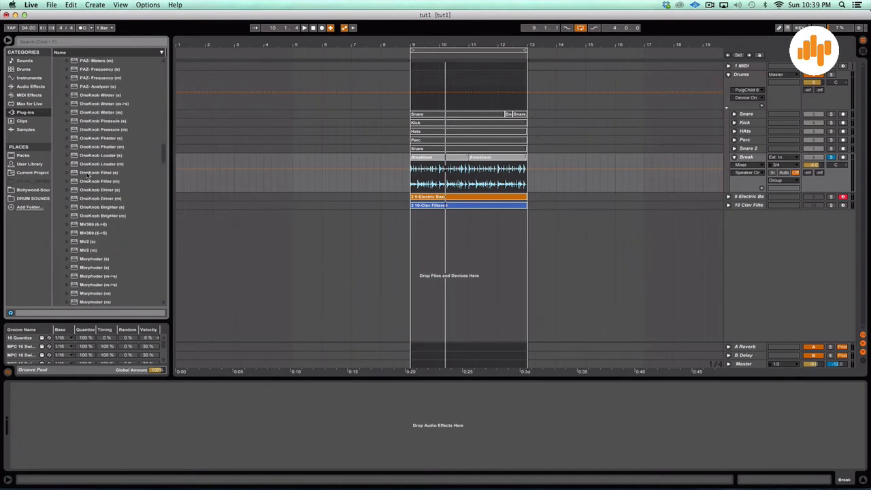
pyautogui.scroll(-15, 88, 174)
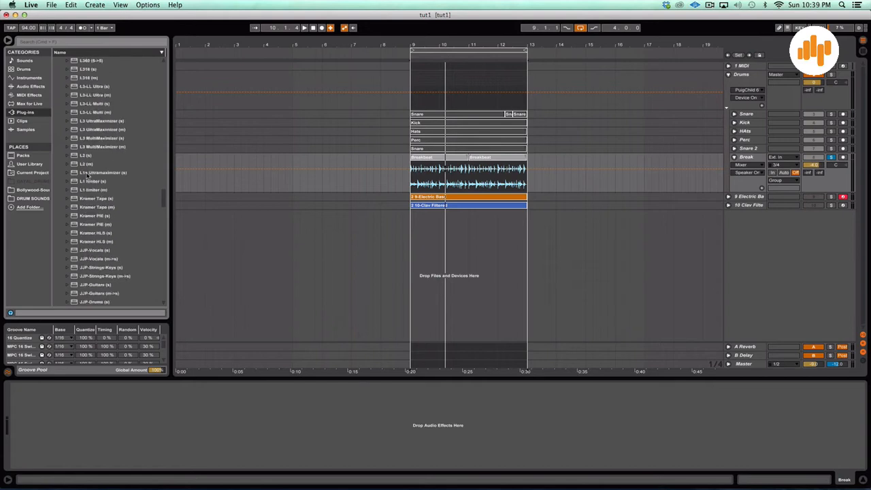
pyautogui.scroll(-5, 88, 174)
pyautogui.scroll(15, 88, 174)
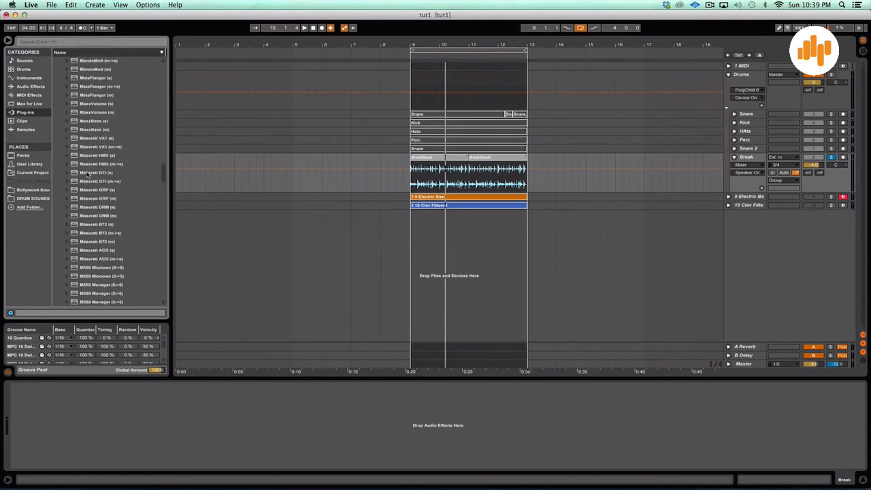
pyautogui.scroll(9, 87, 174)
pyautogui.scroll(-15, 87, 175)
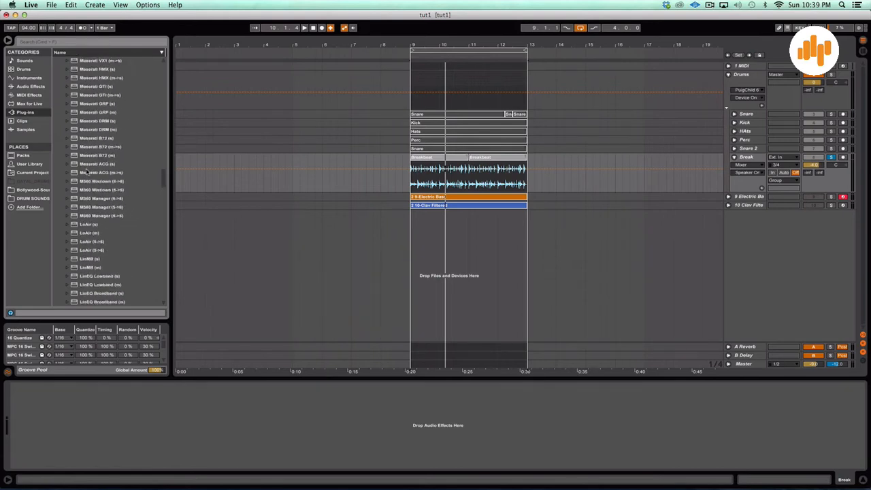
pyautogui.scroll(-10, 82, 217)
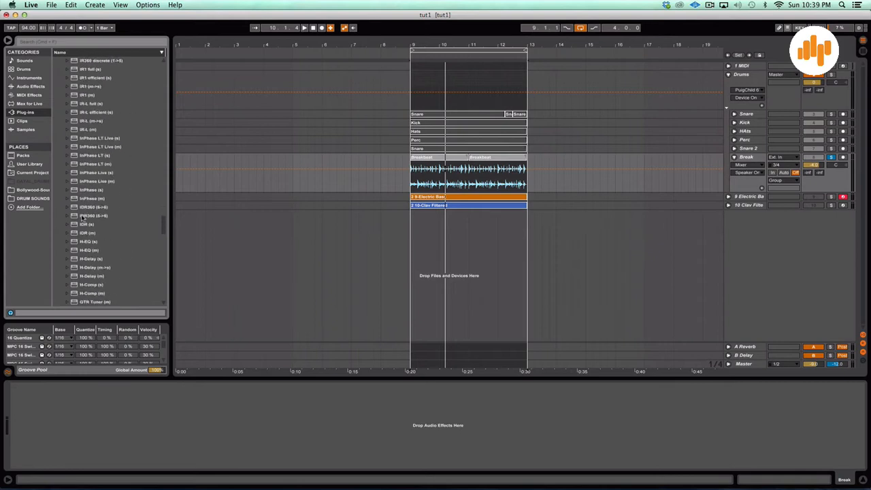
pyautogui.scroll(-10, 82, 218)
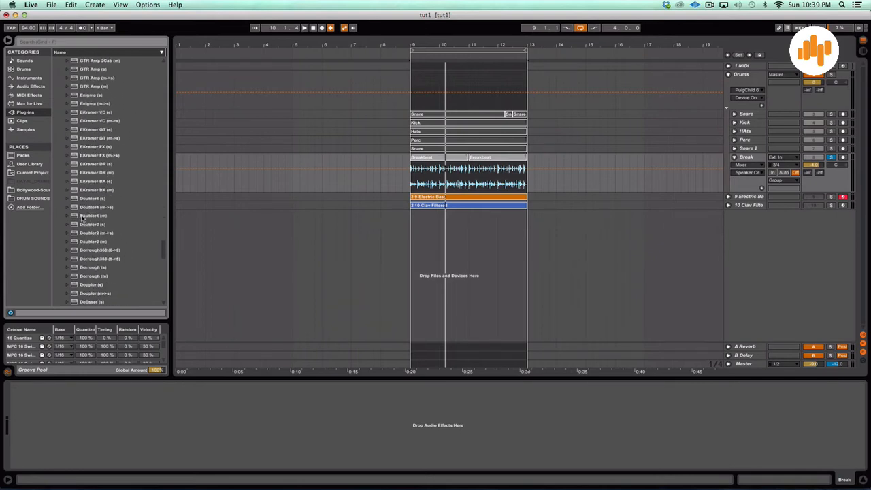
pyautogui.scroll(20, 82, 217)
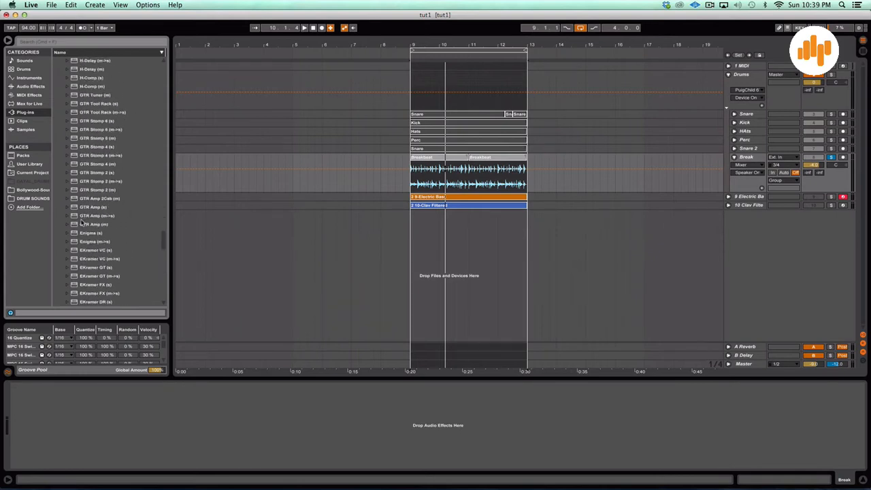
pyautogui.scroll(15, 80, 231)
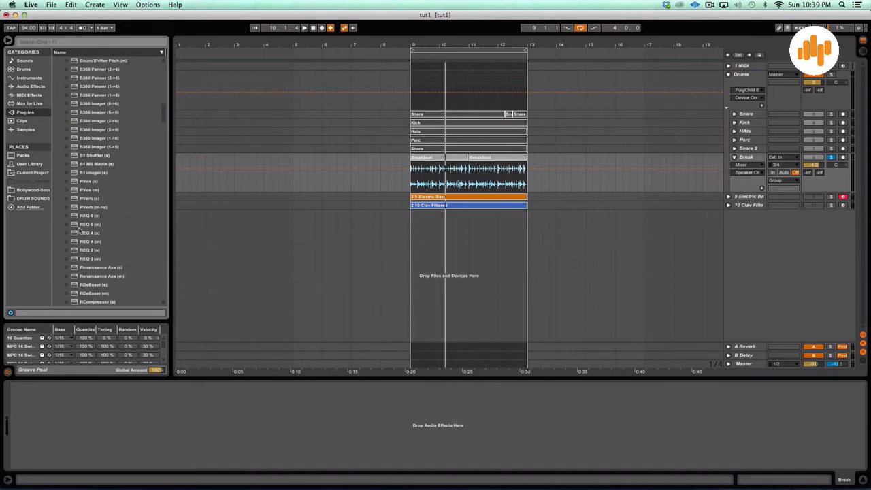
pyautogui.scroll(3, 80, 231)
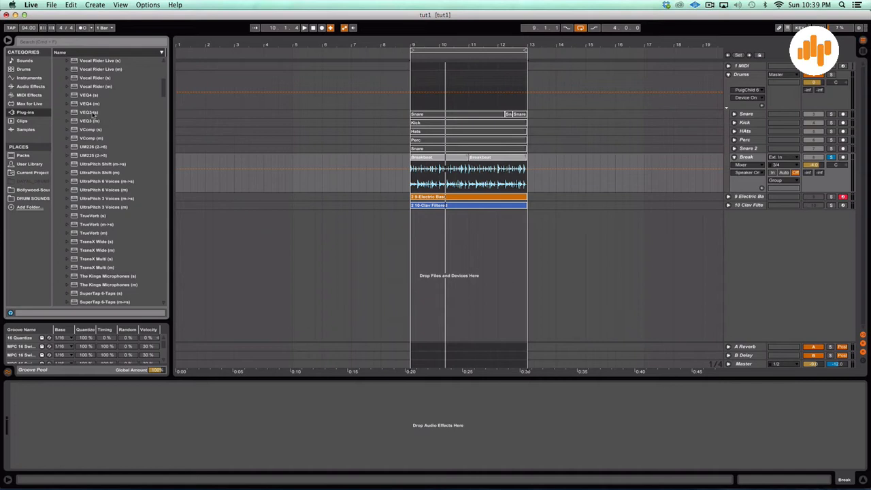
pyautogui.click(95, 113)
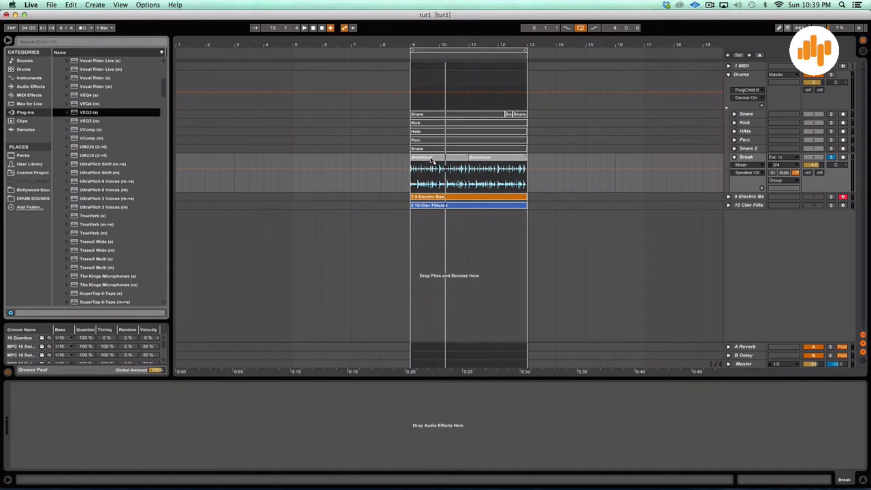
pyautogui.press('Return')
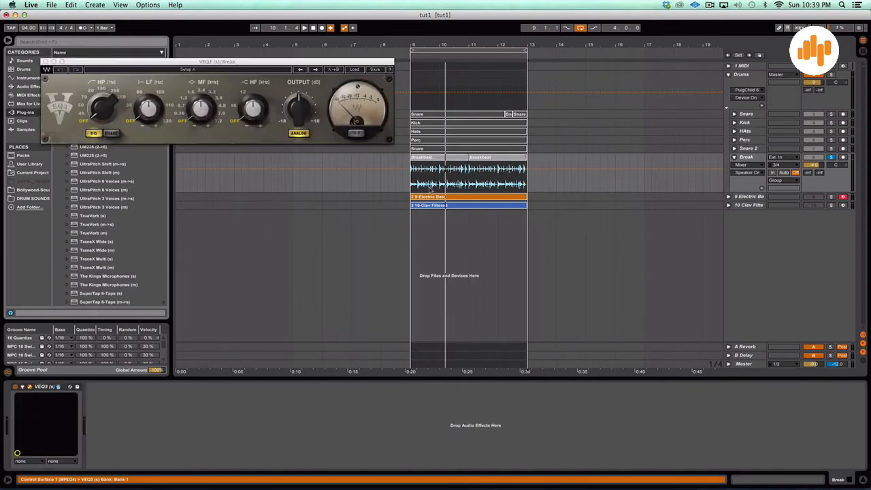
# Set the VEQ3's high-pass filter to 160 Hz, compare the Break with the equalizer bypassed, and close its window
pyautogui.moveTo(267, 63); pyautogui.dragTo(465, 129)
pyautogui.moveTo(298, 183)
pyautogui.mouseDown()
pyautogui.moveTo(297, 174)
pyautogui.moveTo(295, 182)
pyautogui.mouseUp()
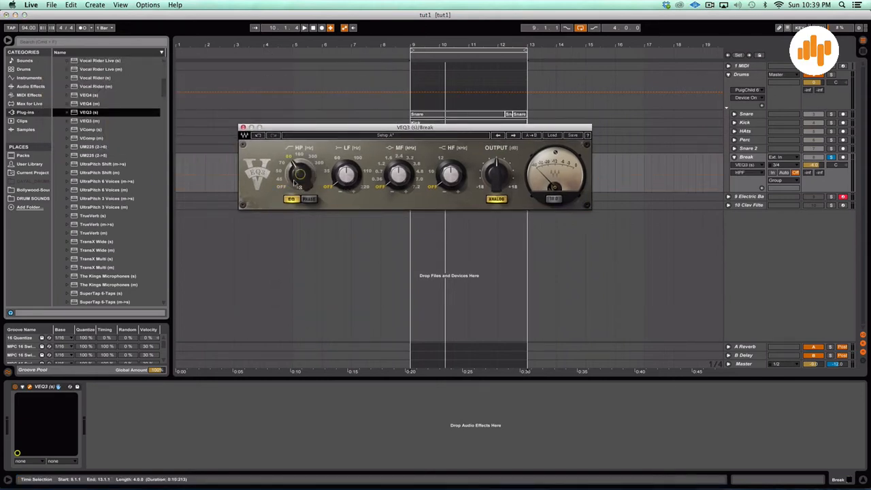
pyautogui.press('space')
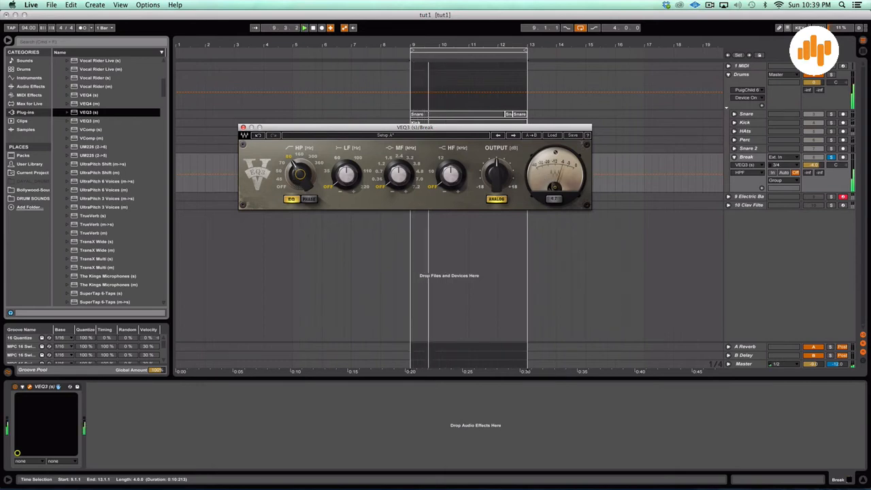
pyautogui.click(17, 387)
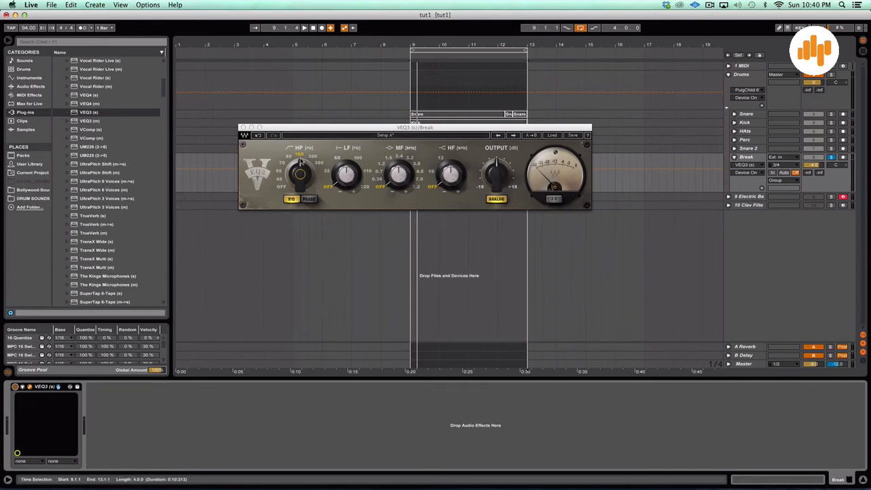
pyautogui.click(243, 128)
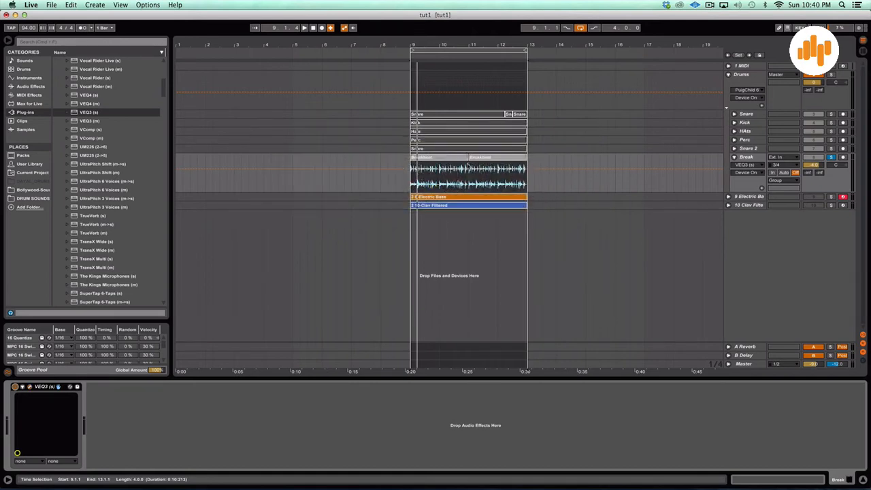
# Reopen the VEQ3, boost its mid band at 3.2 kHz and cut its high band at 10 kHz
pyautogui.click(30, 386)
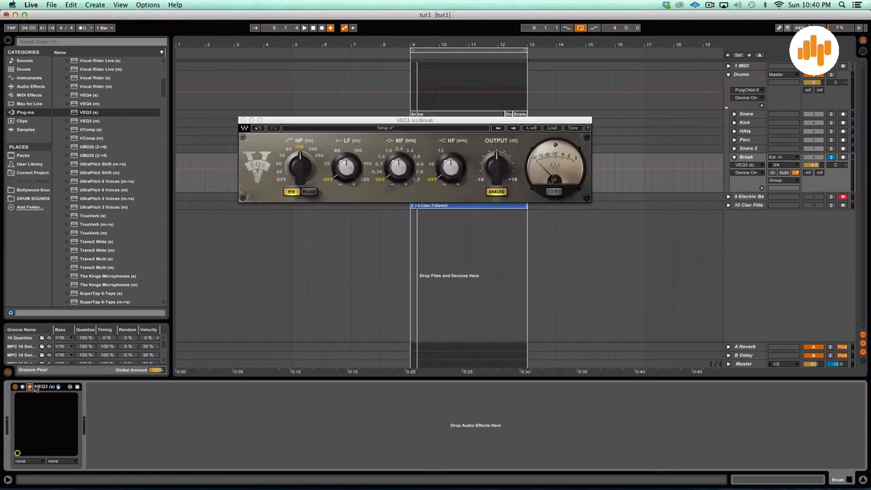
pyautogui.click(447, 165)
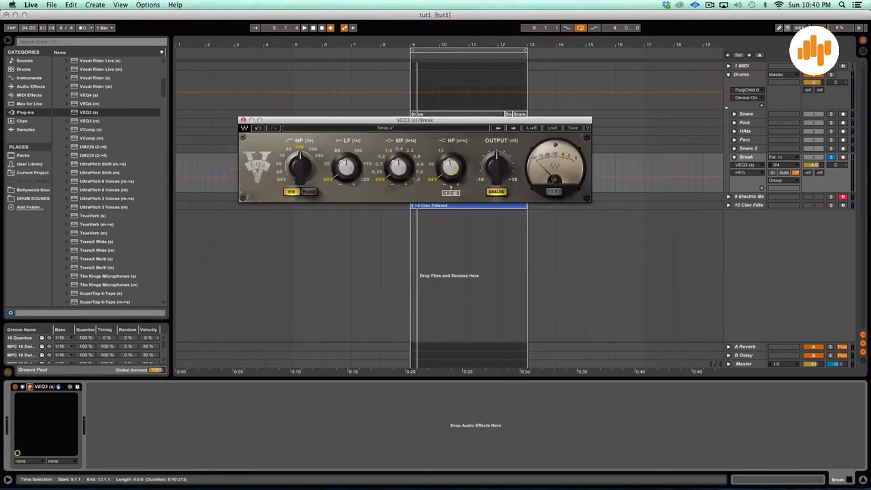
pyautogui.moveTo(451, 188); pyautogui.dragTo(400, 189)
# Play the Break with and without the VEQ3, set the mid gain to about 7 dB, cut the high gain further, and close the window
pyautogui.press('space')
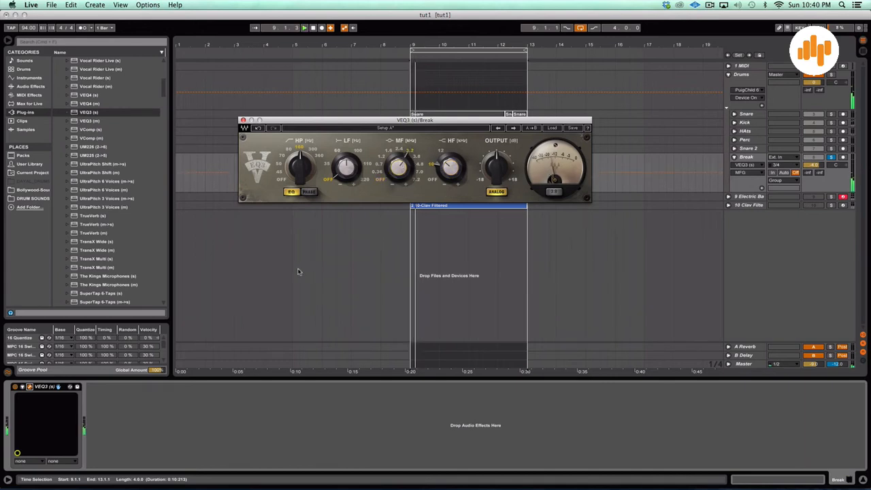
pyautogui.click(15, 386)
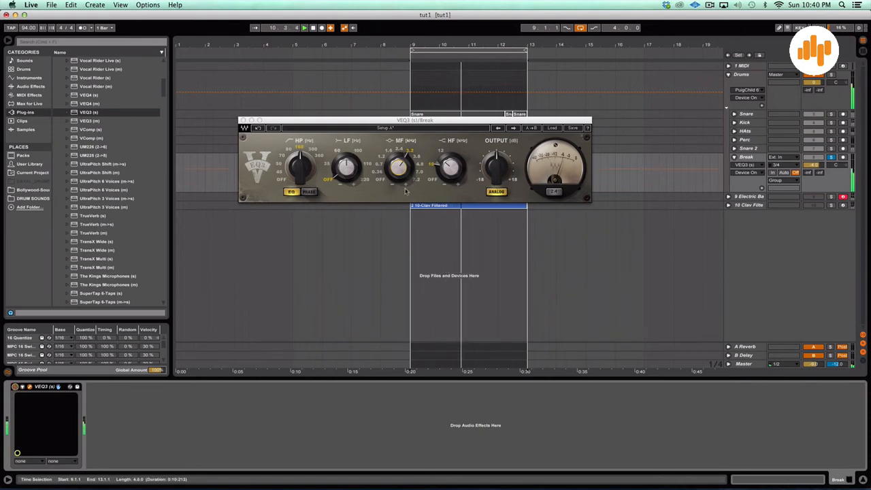
pyautogui.click(452, 187)
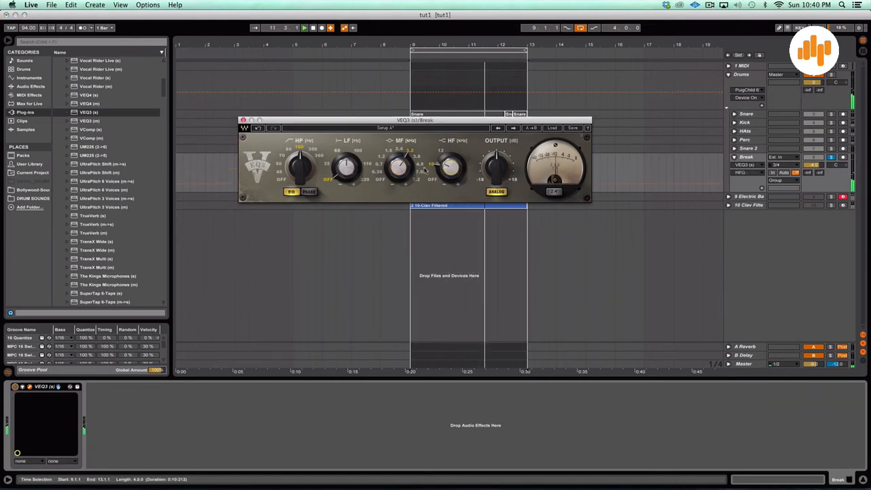
pyautogui.click(399, 185)
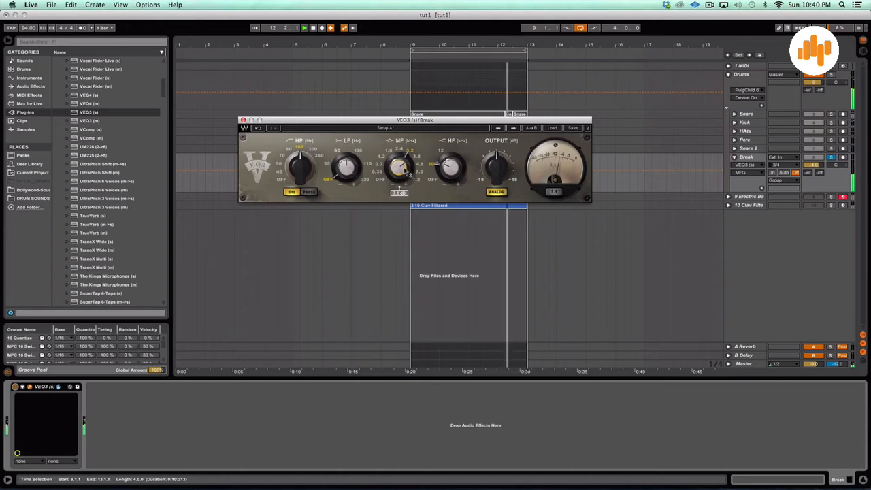
pyautogui.moveTo(450, 169); pyautogui.dragTo(450, 177)
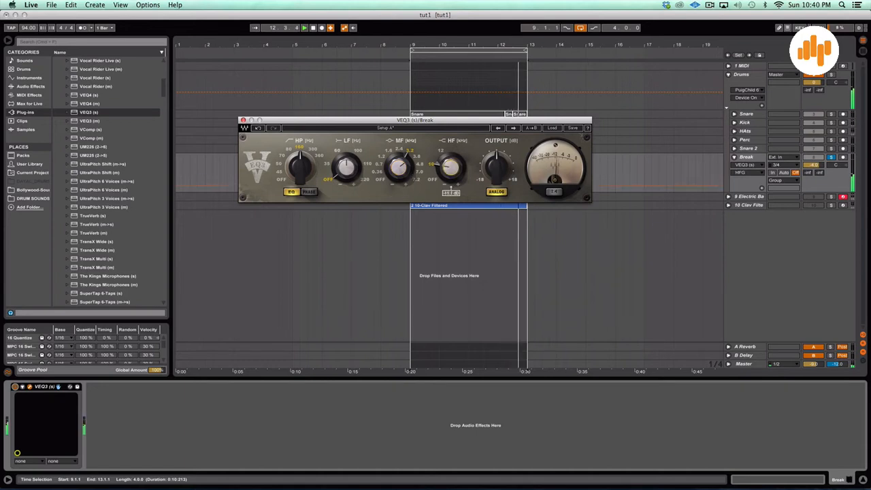
pyautogui.click(407, 174)
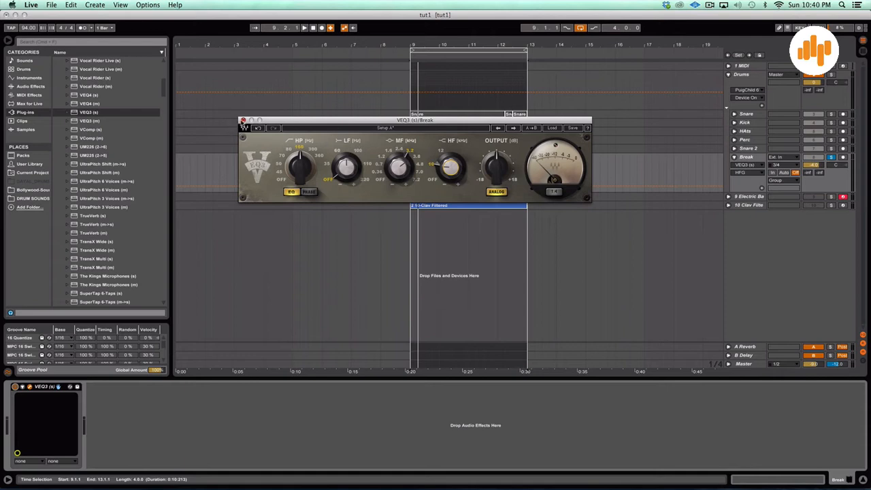
pyautogui.click(243, 120)
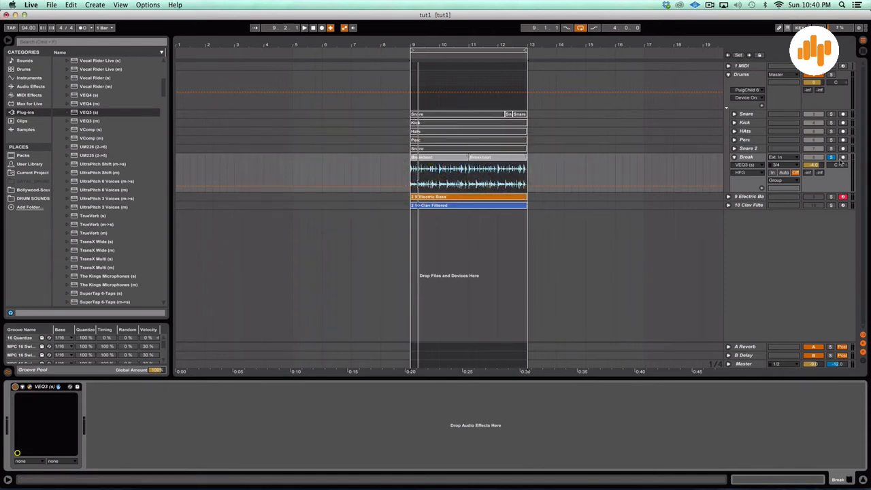
# Unsolo the Break track, play the full mix with its VEQ3 bypassed and enabled, and collapse the track
pyautogui.click(832, 158)
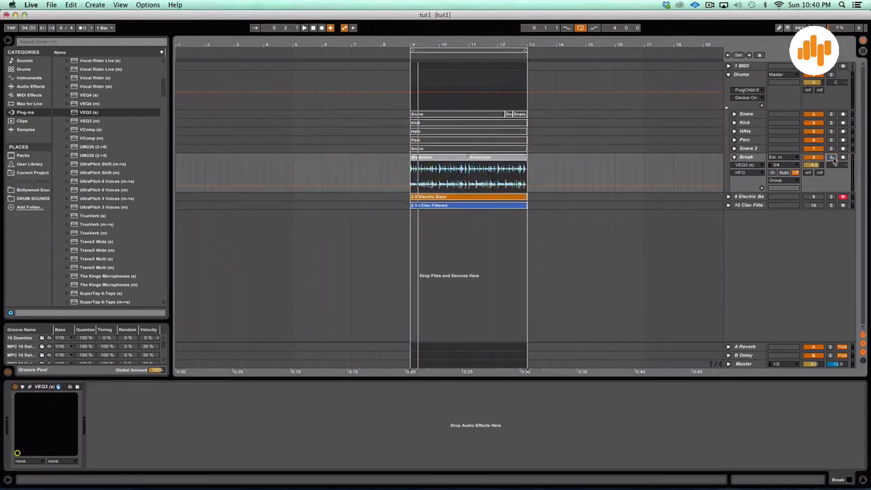
pyautogui.press('space')
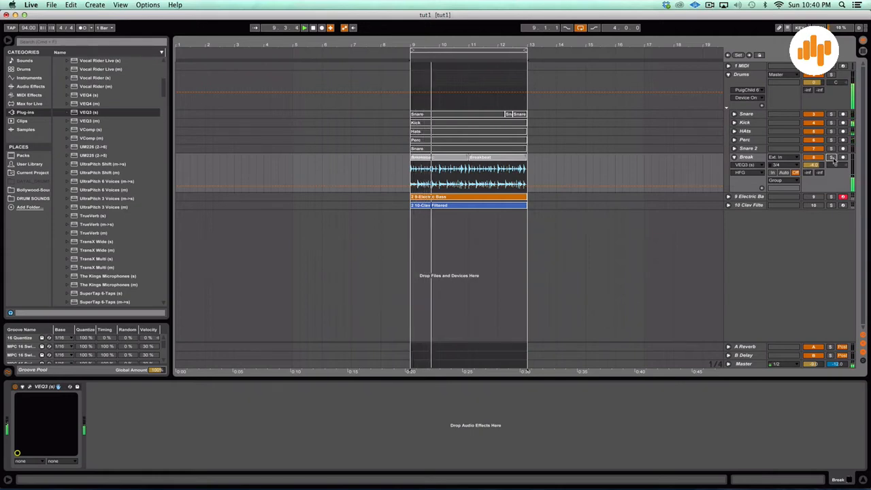
pyautogui.click(15, 387)
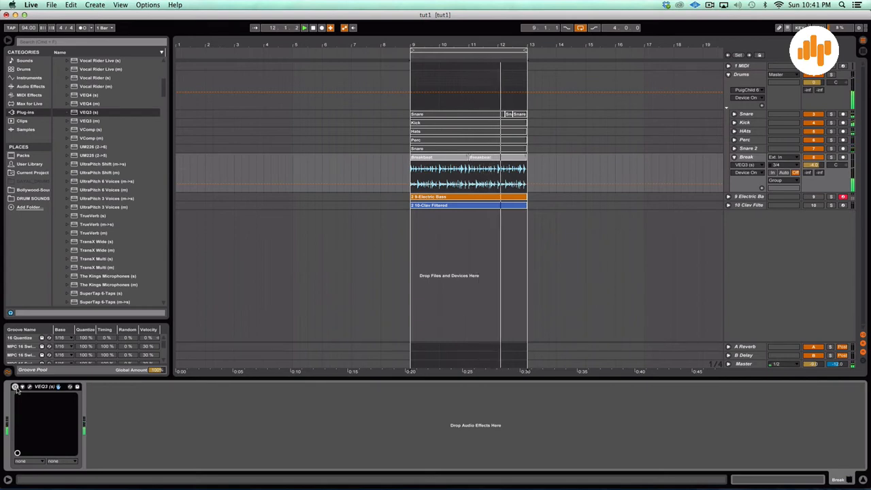
pyautogui.click(15, 387)
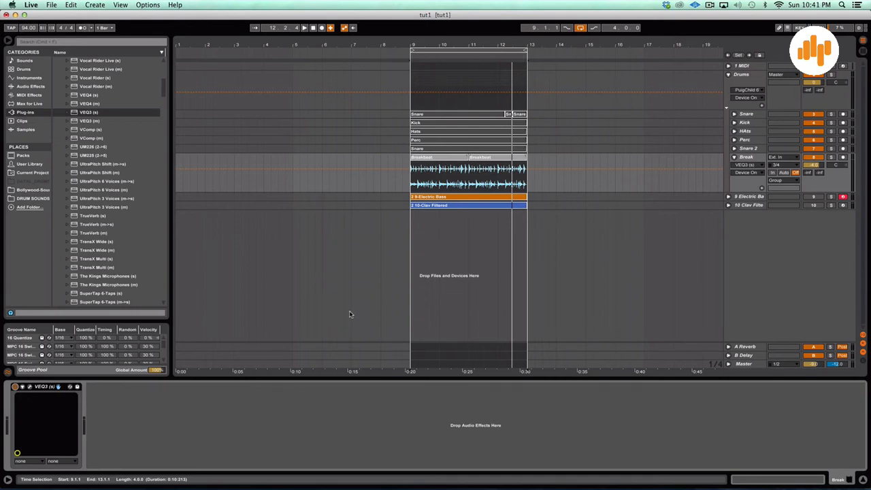
pyautogui.click(735, 157)
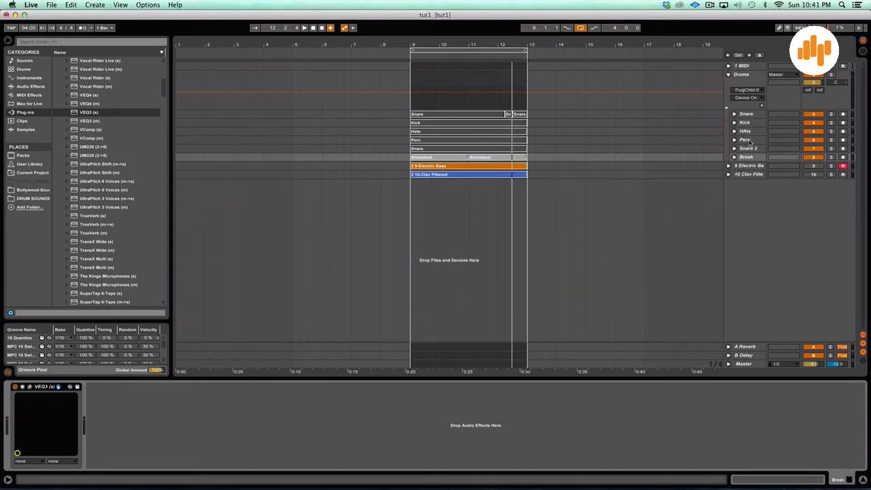
# Add the VEQ3 (s) equalizer to the Snare track, set its high-pass filter to 80 Hz, and play the loop
pyautogui.click(747, 114)
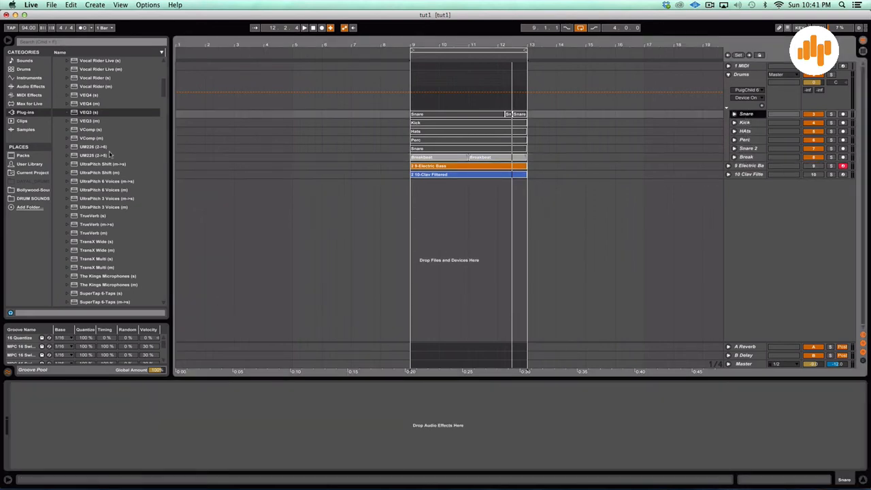
pyautogui.click(92, 113)
pyautogui.moveTo(323, 427); pyautogui.dragTo(323, 425)
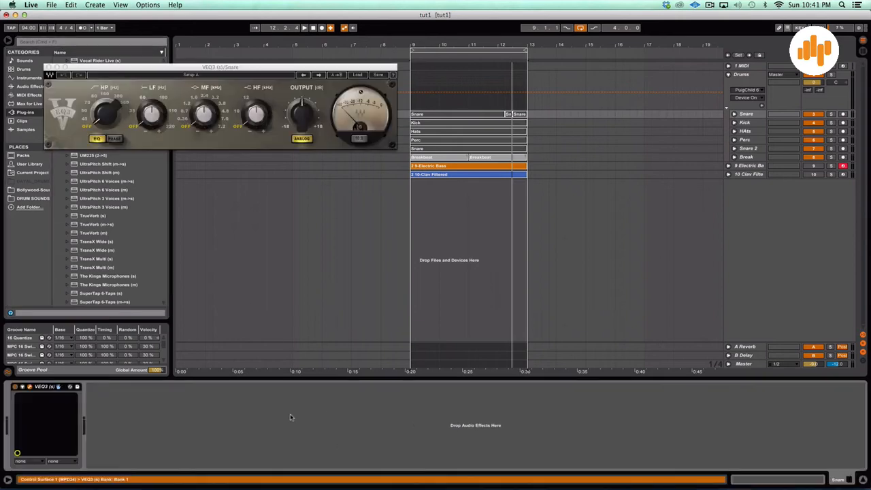
pyautogui.moveTo(99, 115); pyautogui.dragTo(99, 102)
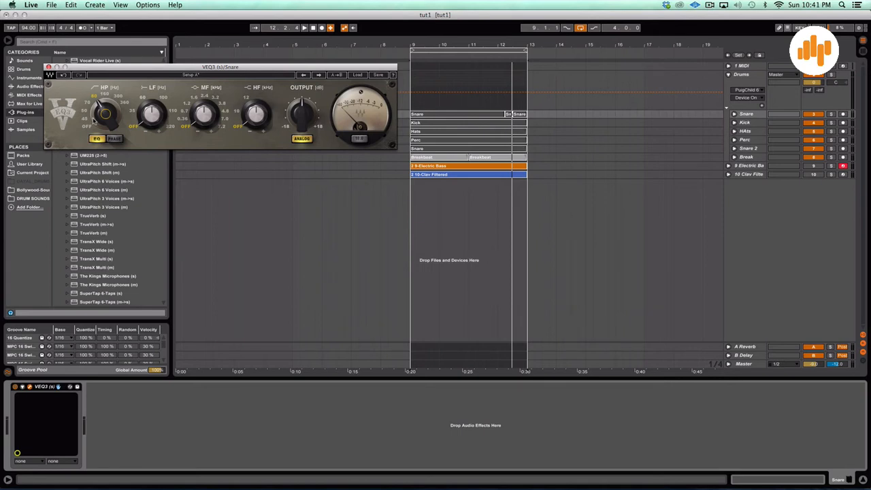
pyautogui.press('space')
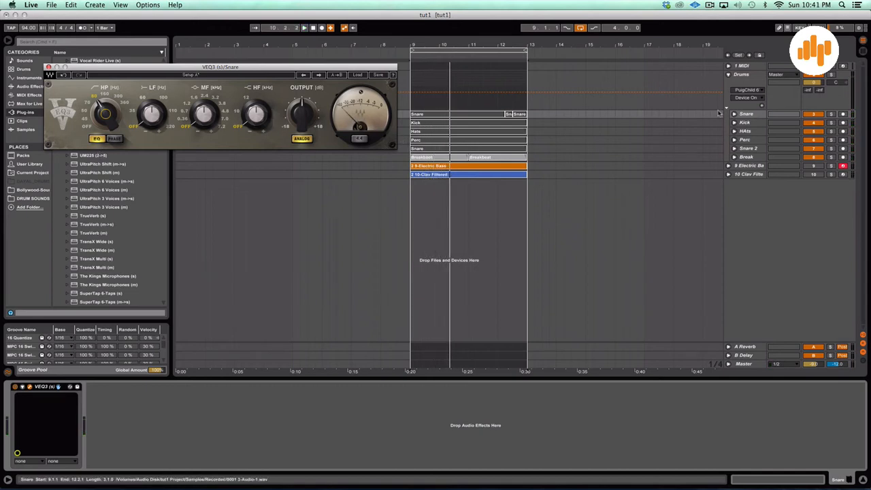
# Add the VEQ3 (s) to the Snare 2 track, set its high-pass filter to 80 Hz, and close its window
pyautogui.click(761, 148)
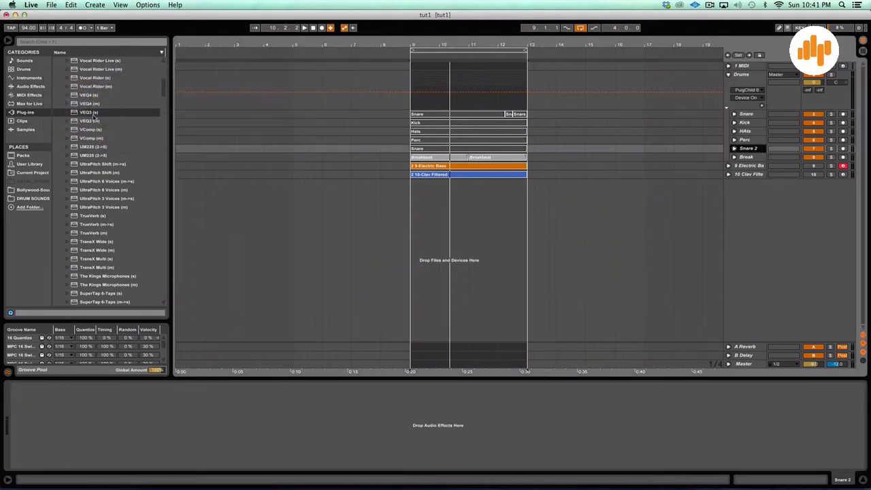
pyautogui.moveTo(94, 112); pyautogui.dragTo(133, 432)
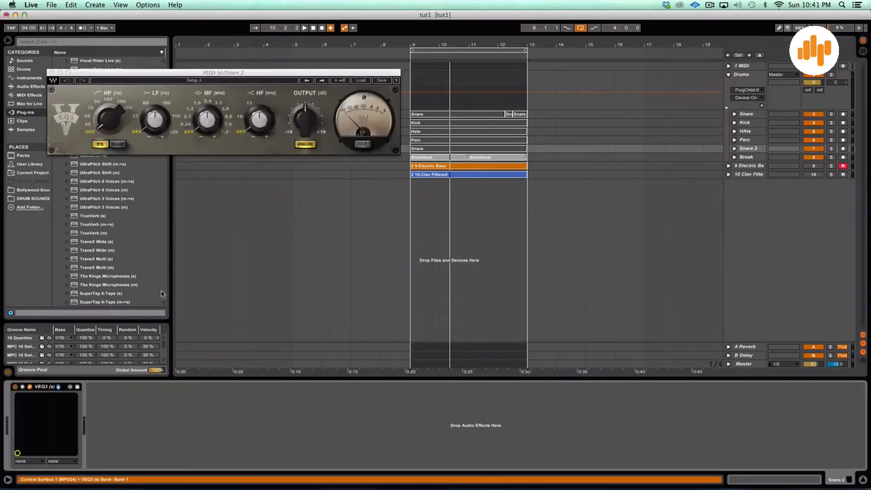
pyautogui.moveTo(107, 119); pyautogui.dragTo(99, 144)
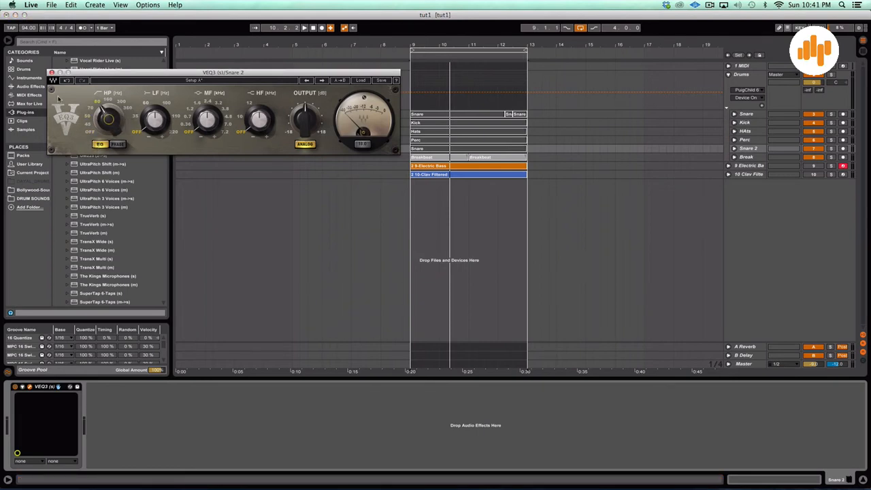
pyautogui.click(51, 73)
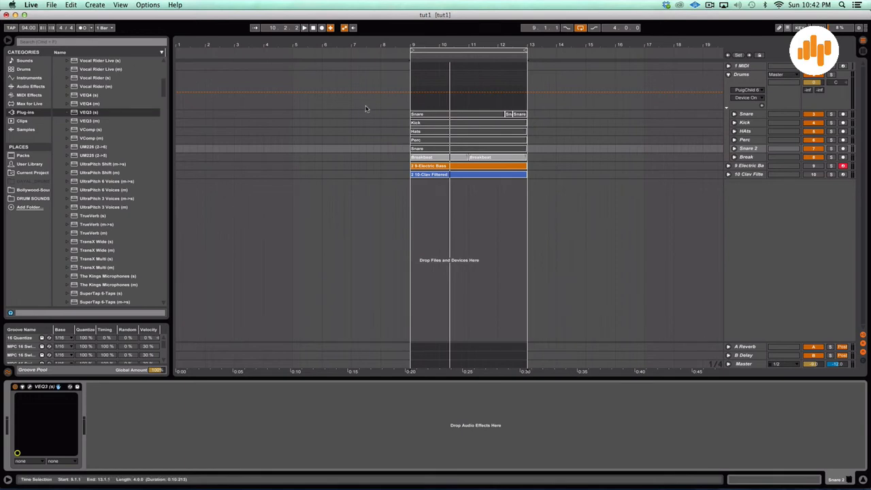
# Play the loop from bar 9 and add the VEQ3 (s) equalizer to the HAts track
pyautogui.click(431, 49)
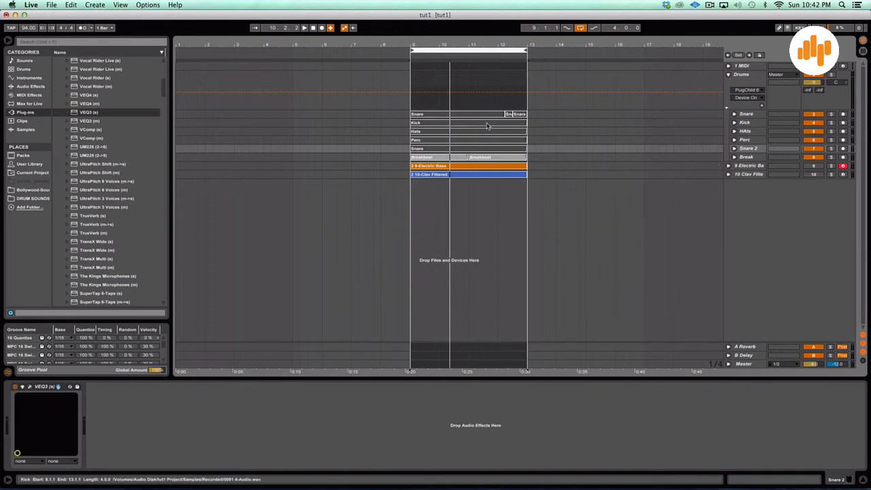
pyautogui.press('space')
pyautogui.click(739, 76)
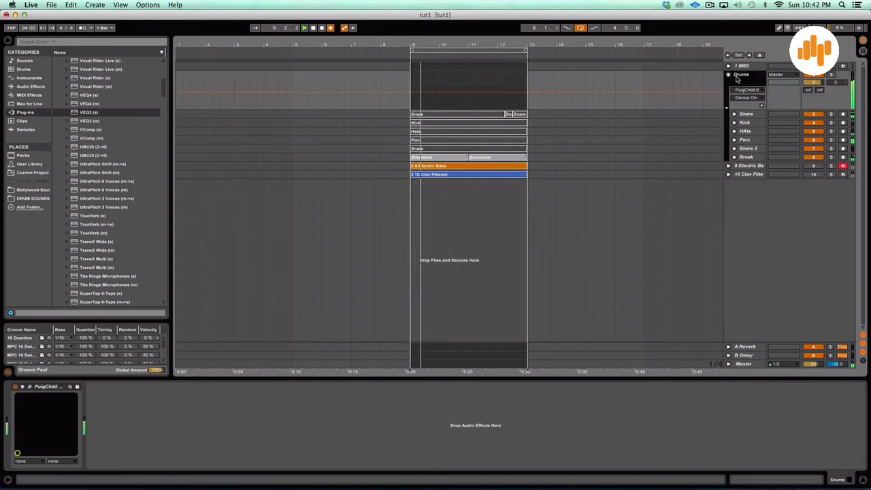
pyautogui.click(534, 132)
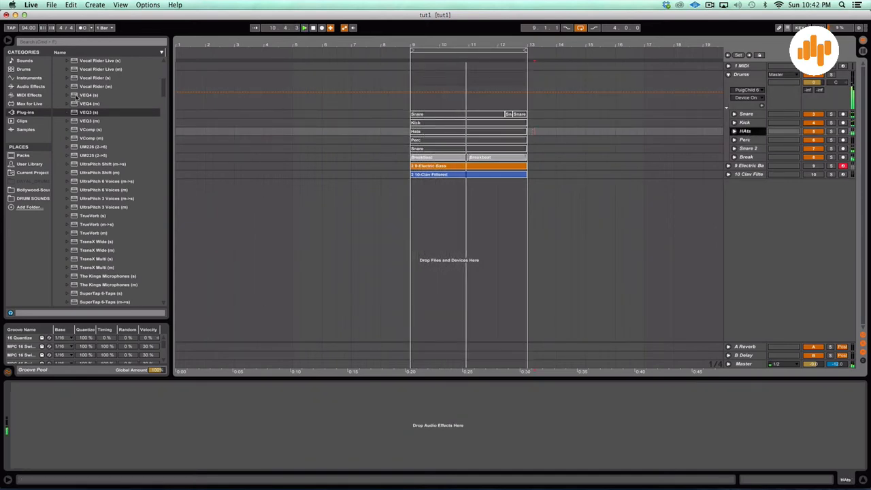
pyautogui.moveTo(87, 113); pyautogui.dragTo(442, 135)
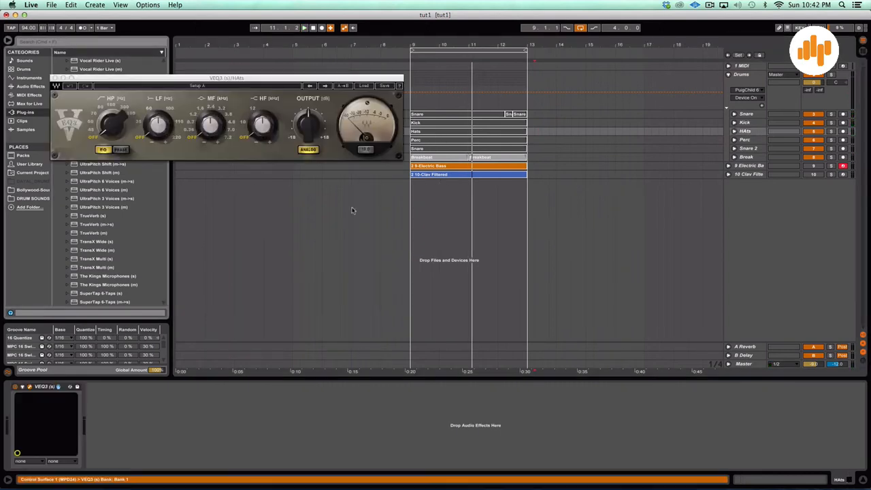
# Boost the HAts VEQ3's high band slightly at 10 kHz and set its high-pass filter to 300 Hz
pyautogui.click(244, 126)
pyautogui.click(253, 111)
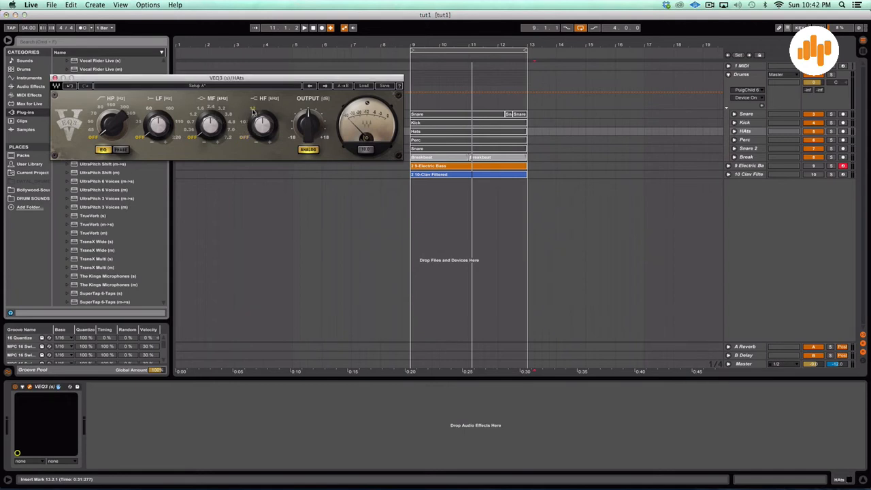
pyautogui.click(243, 123)
pyautogui.moveTo(263, 124); pyautogui.dragTo(264, 124)
pyautogui.moveTo(111, 130)
pyautogui.mouseDown()
pyautogui.moveTo(110, 109)
pyautogui.moveTo(109, 133)
pyautogui.mouseUp()
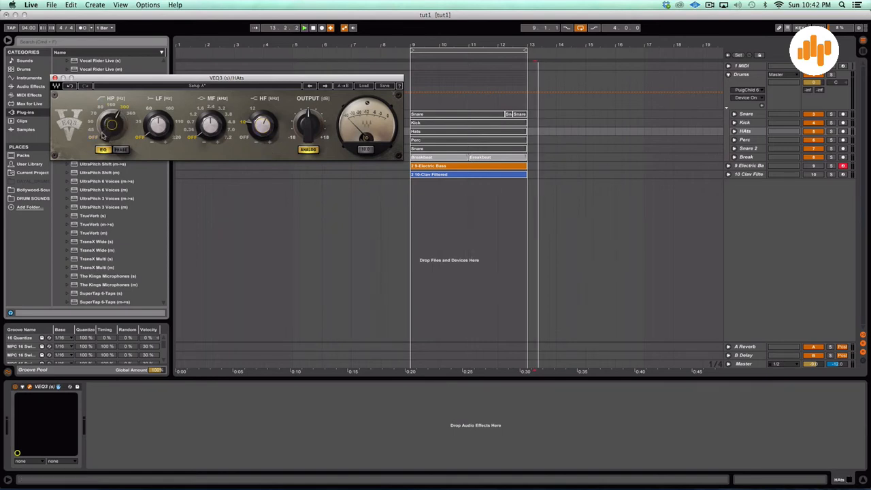
# Play the loop, lower the HAts VEQ3's output slightly, raise its high-pass filter to 360 Hz, compare it bypassed, and close its window
pyautogui.click(439, 52)
pyautogui.press('space')
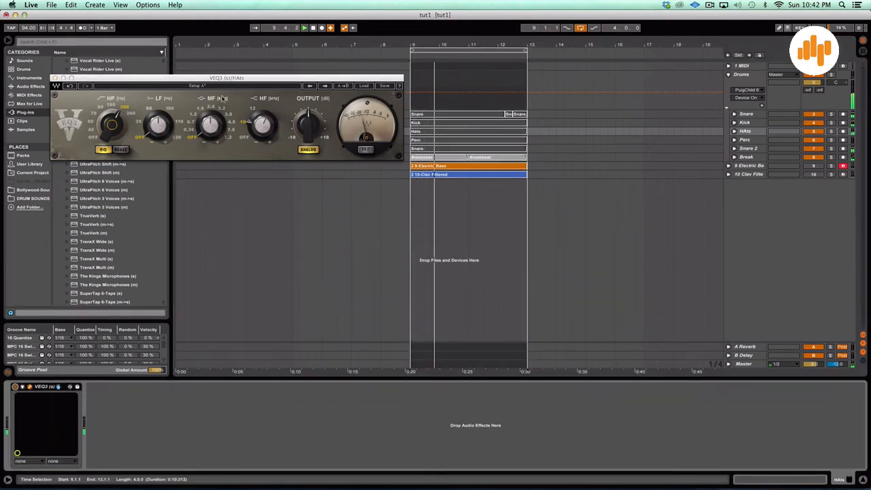
pyautogui.moveTo(308, 124); pyautogui.dragTo(308, 132)
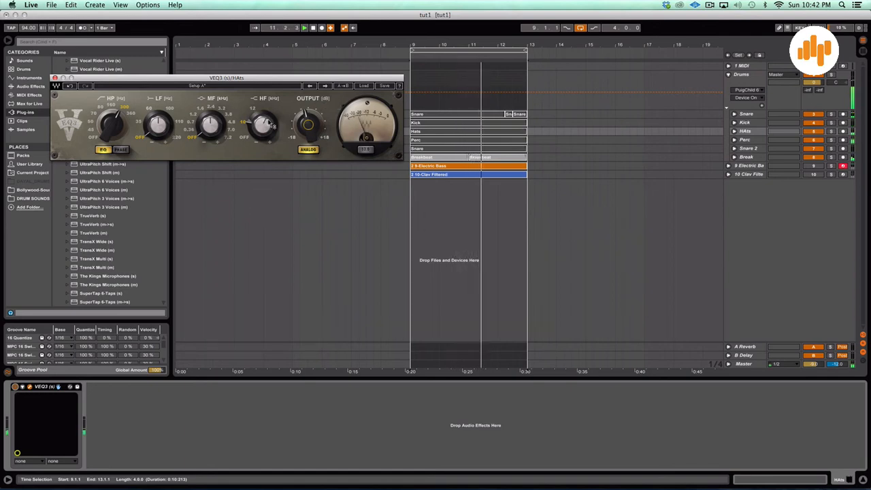
pyautogui.moveTo(116, 117); pyautogui.dragTo(117, 112)
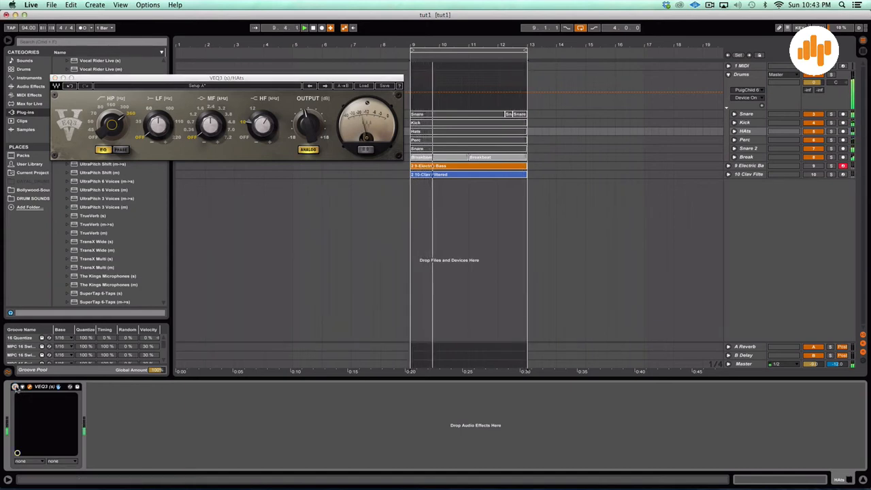
pyautogui.click(16, 387)
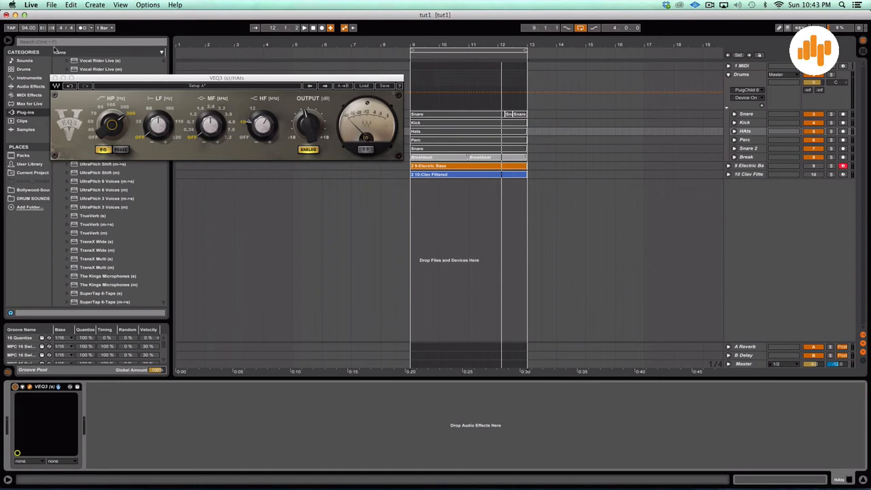
pyautogui.click(54, 79)
# Add the VEQ3 (s) to the Perc track, set its high-pass filter to 160 Hz, and play the loop
pyautogui.click(324, 273)
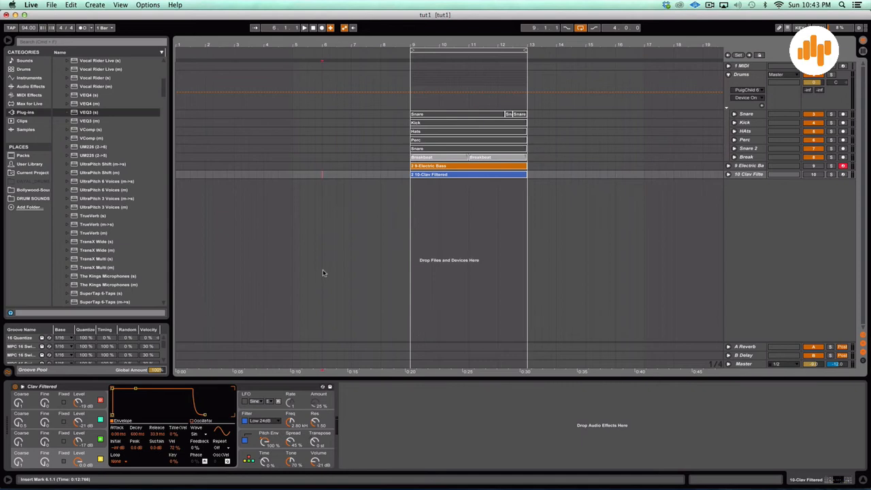
pyautogui.click(754, 140)
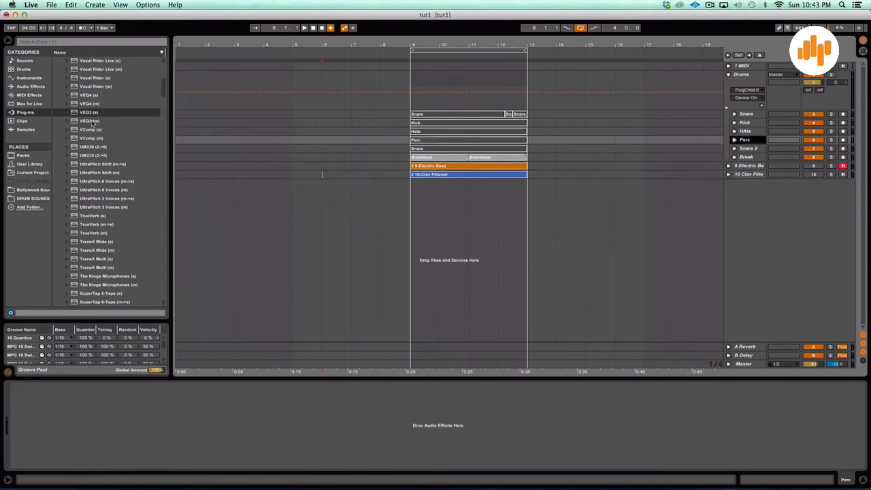
pyautogui.moveTo(92, 112); pyautogui.dragTo(441, 142)
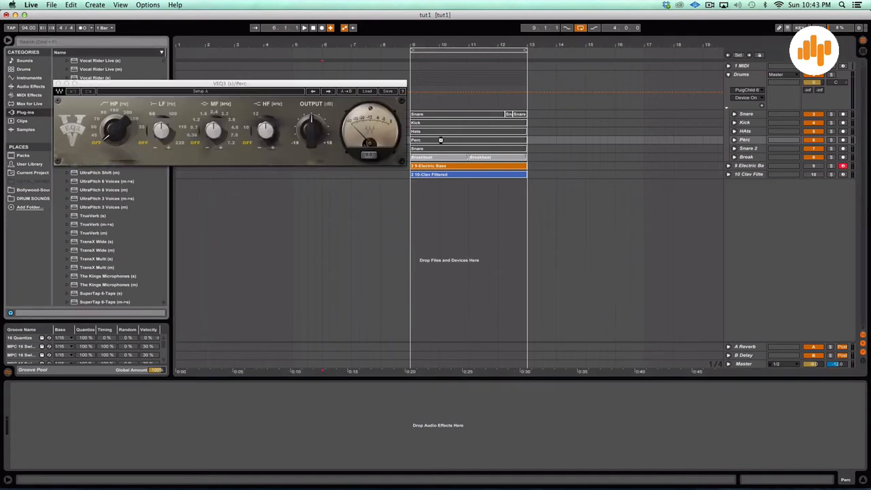
pyautogui.moveTo(111, 138); pyautogui.dragTo(114, 122)
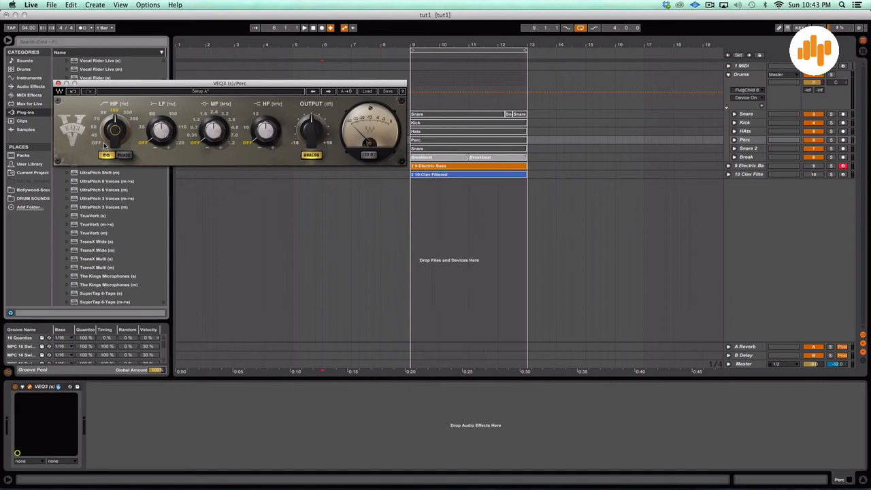
pyautogui.click(486, 52)
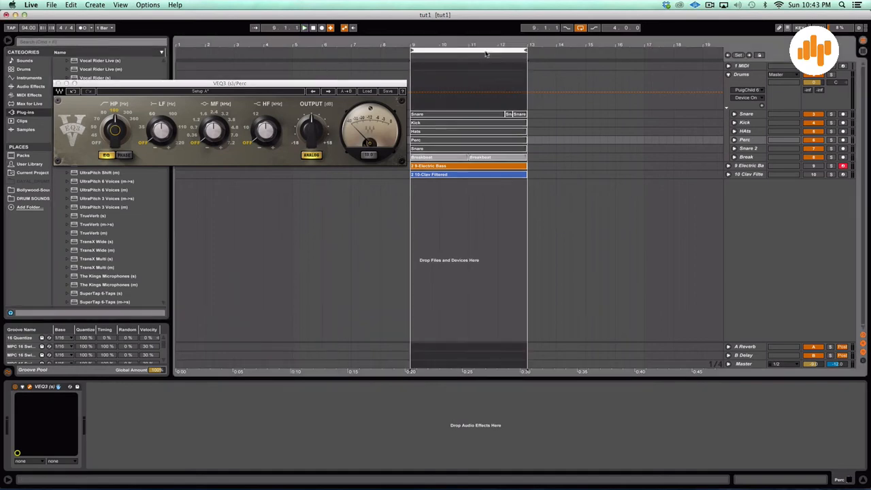
pyautogui.press('space')
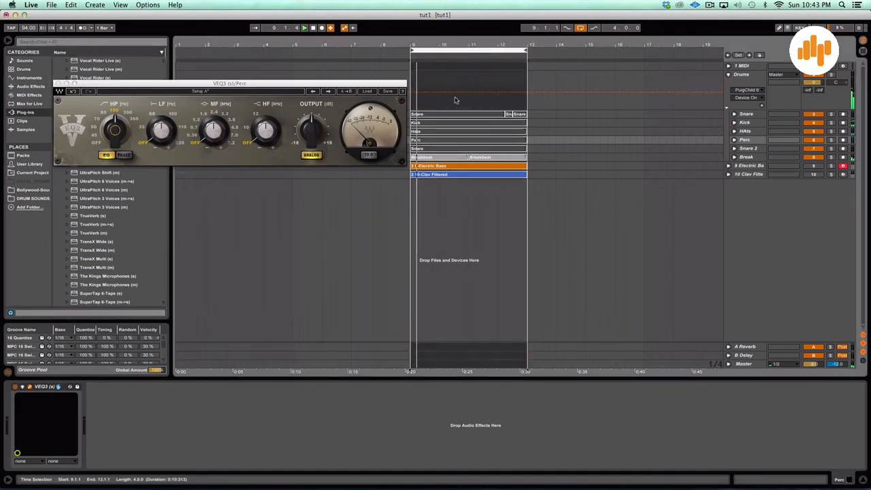
# Solo the Snare 2 track, reopen its VEQ3 to boost the high band at 12 kHz, and play the loop
pyautogui.click(832, 148)
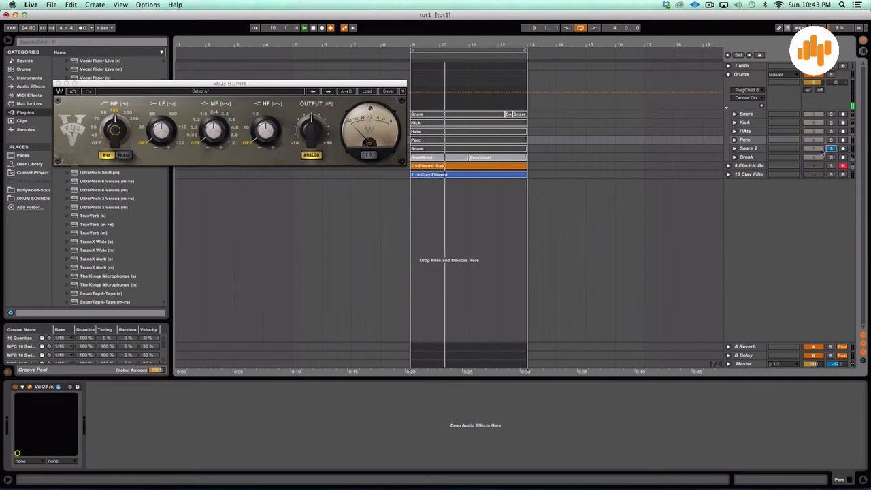
pyautogui.click(667, 149)
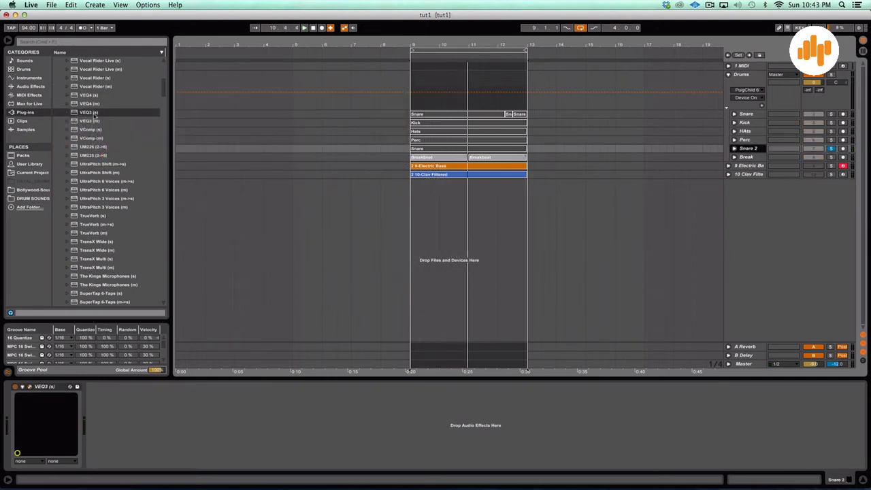
pyautogui.click(91, 113)
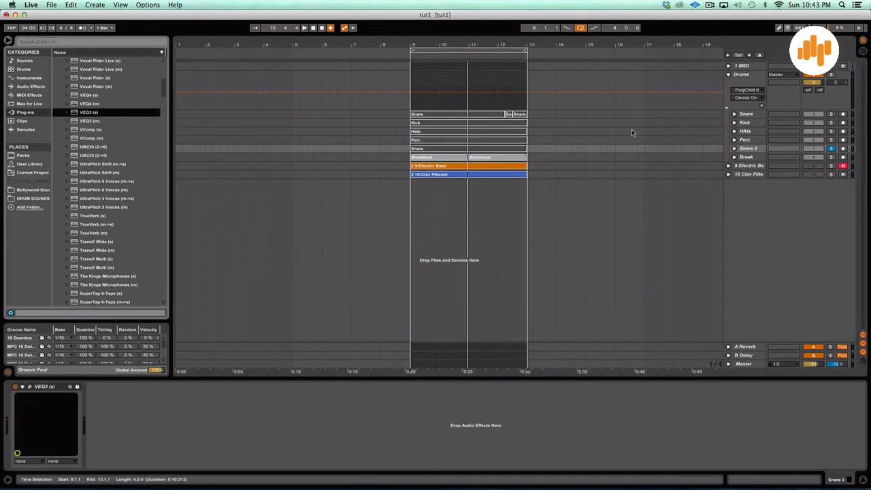
pyautogui.click(749, 114)
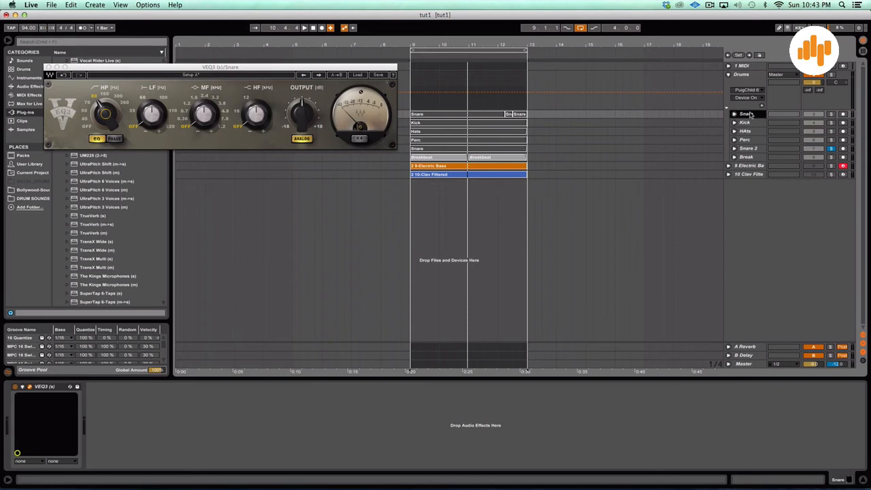
pyautogui.click(747, 148)
pyautogui.click(29, 387)
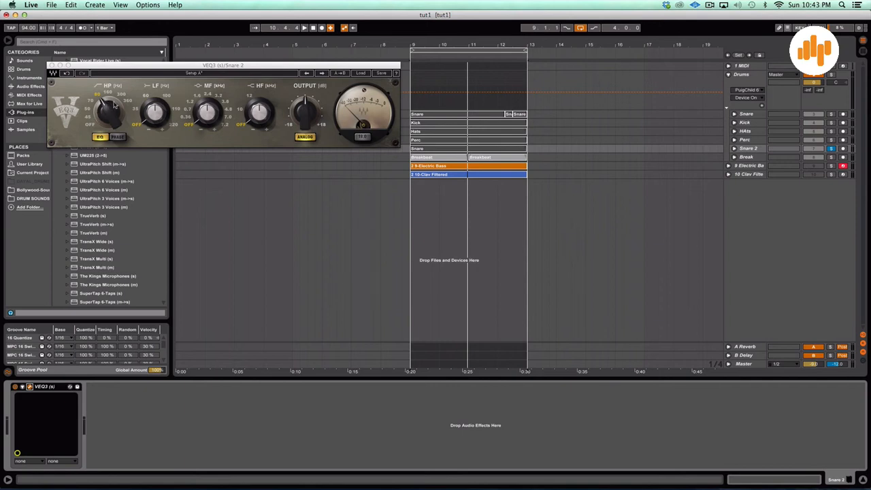
pyautogui.moveTo(244, 112); pyautogui.dragTo(259, 131)
pyautogui.press('space')
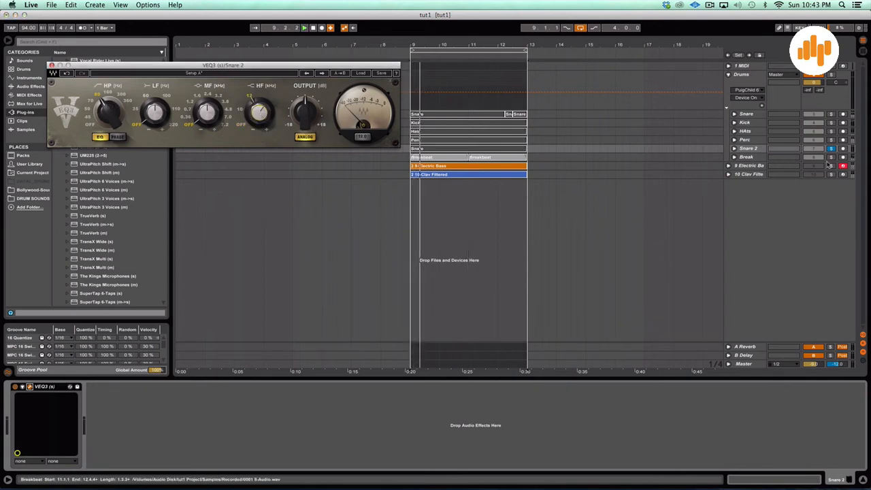
# Unsolo the Snare 2 track, close its VEQ3 window, and fold the Drums group
pyautogui.click(832, 149)
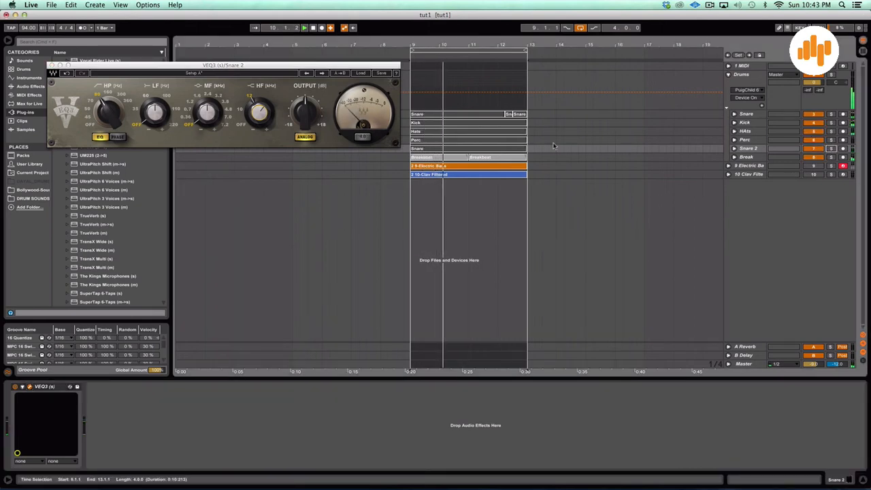
pyautogui.click(52, 65)
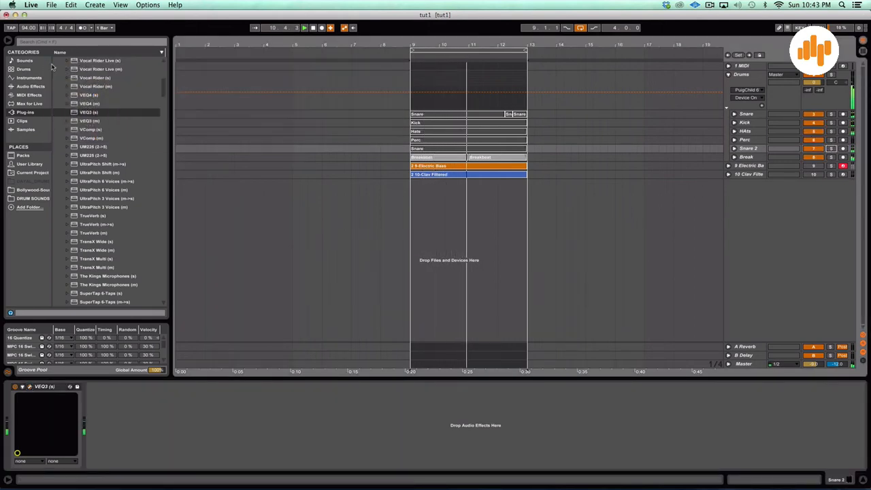
pyautogui.click(749, 77)
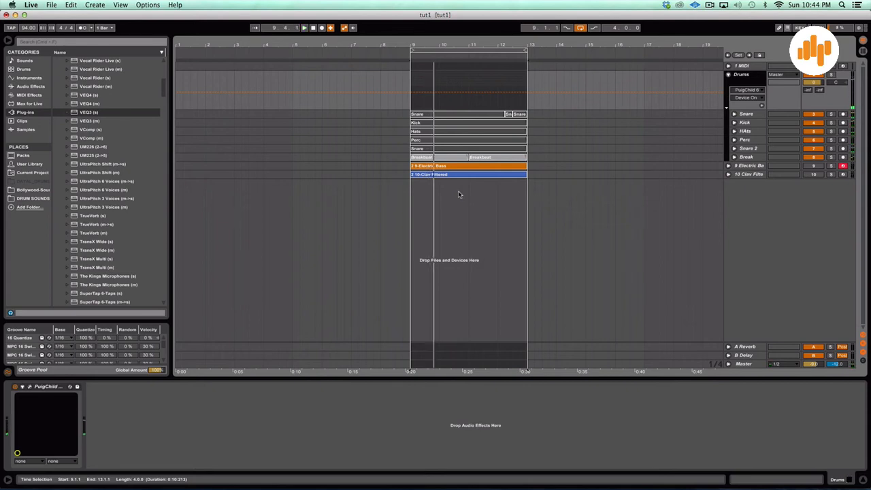
pyautogui.click(729, 75)
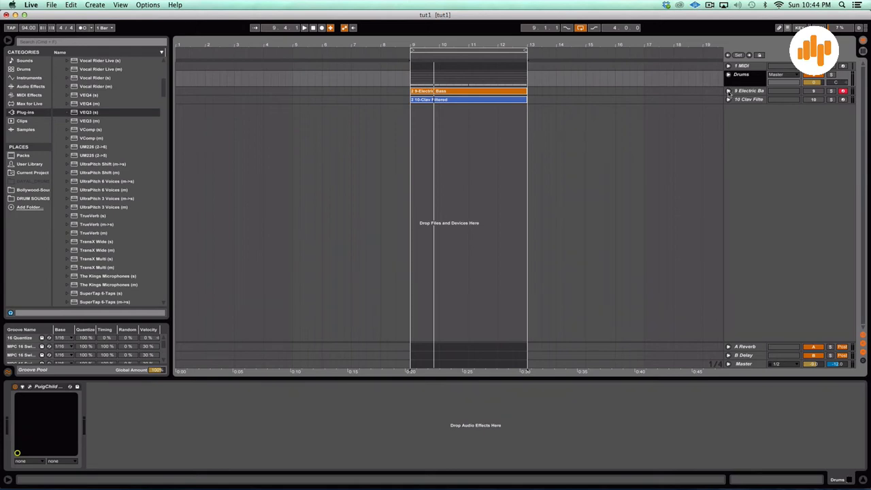
# Unfold the Electric Bass track and play the four-bar loop region
pyautogui.click(729, 91)
pyautogui.click(585, 130)
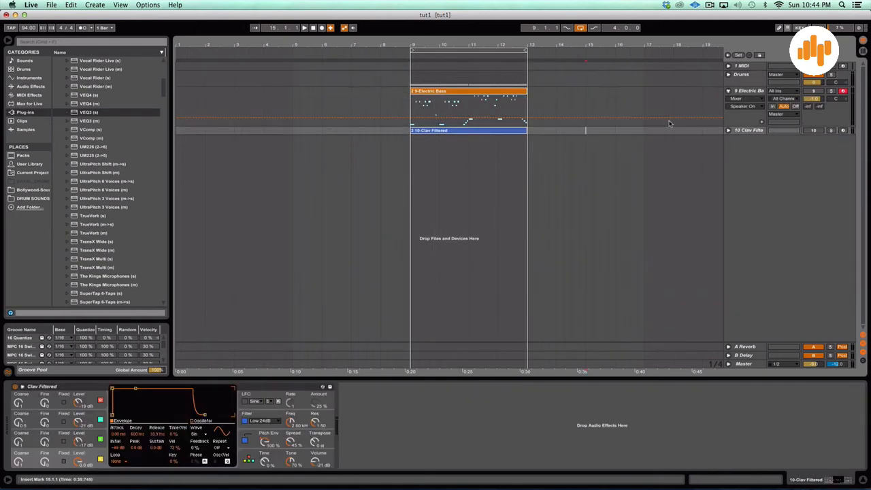
pyautogui.press('space')
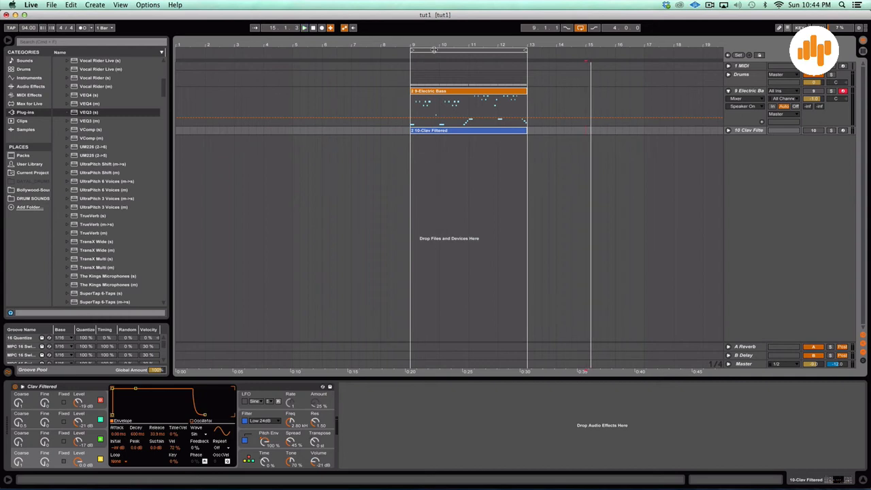
pyautogui.click(434, 50)
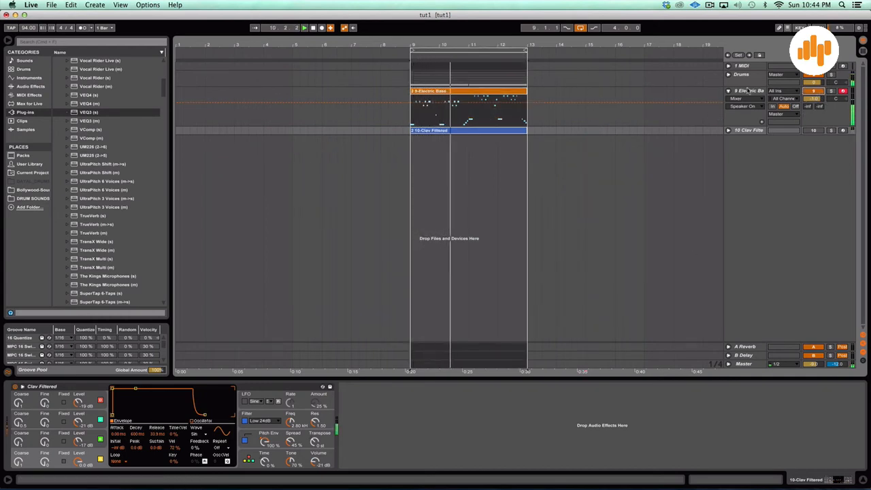
# Remove the RBass (s) effect from the Electric Bass track
pyautogui.click(749, 91)
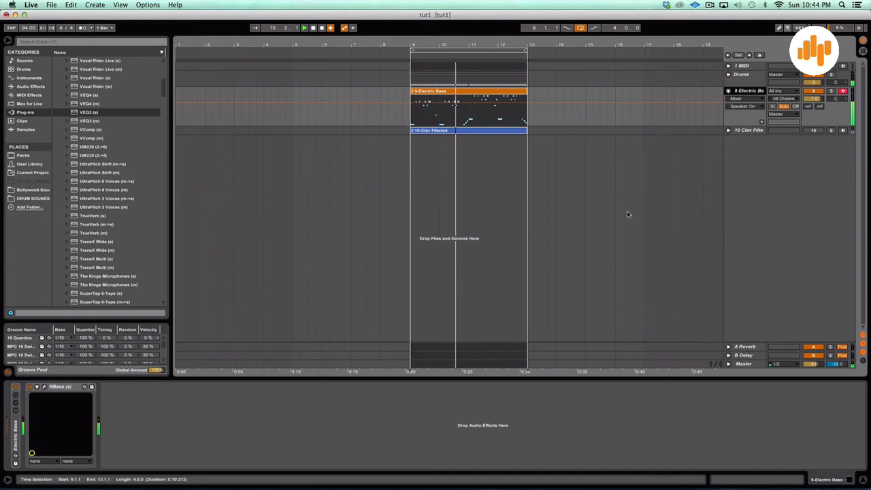
pyautogui.click(56, 387)
pyautogui.press('Delete')
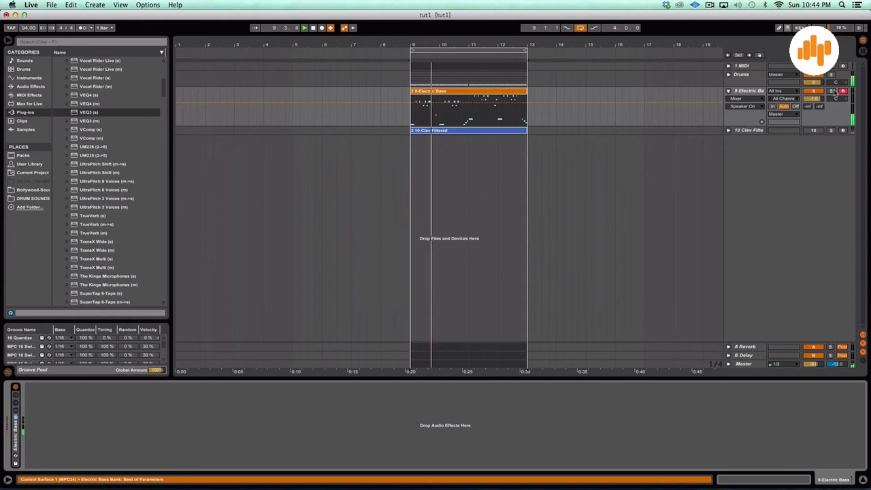
# Set the Electric Bass track's volume to 0 dB in the Session mixer while the loop plays, and return to the arrangement
pyautogui.press('Tab')
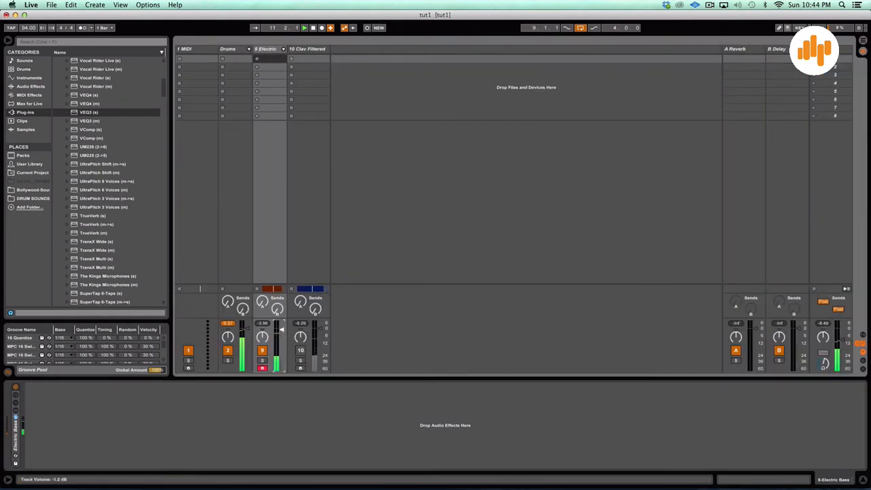
pyautogui.press('Tab')
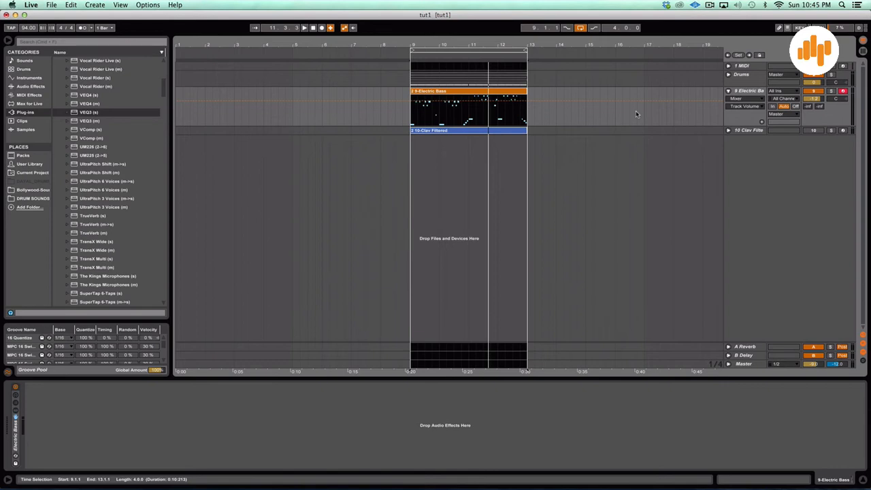
pyautogui.press('space')
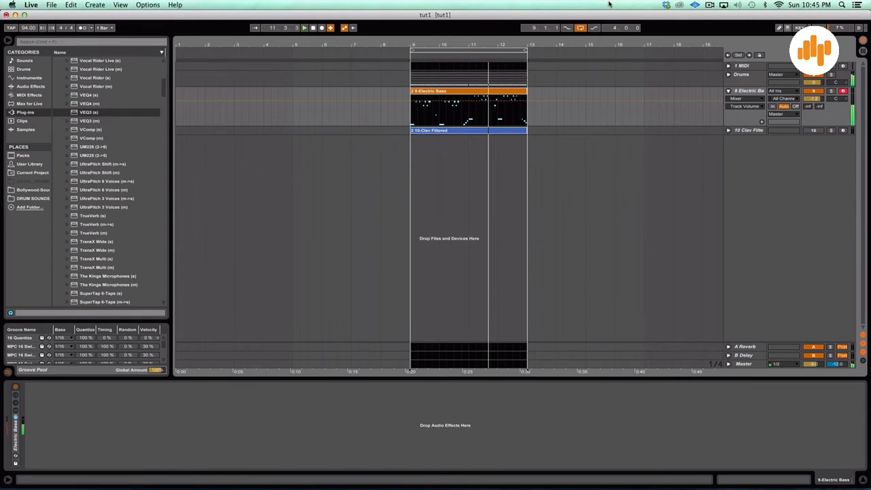
pyautogui.press('Tab')
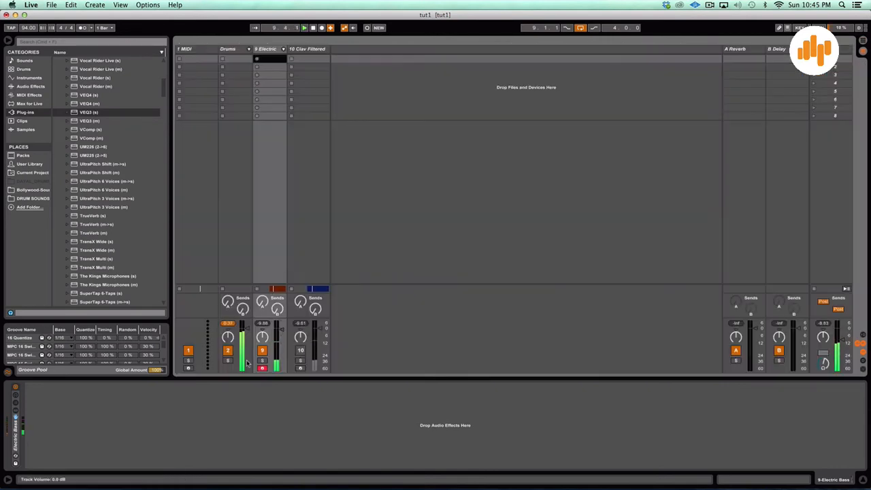
pyautogui.moveTo(281, 331); pyautogui.dragTo(282, 329)
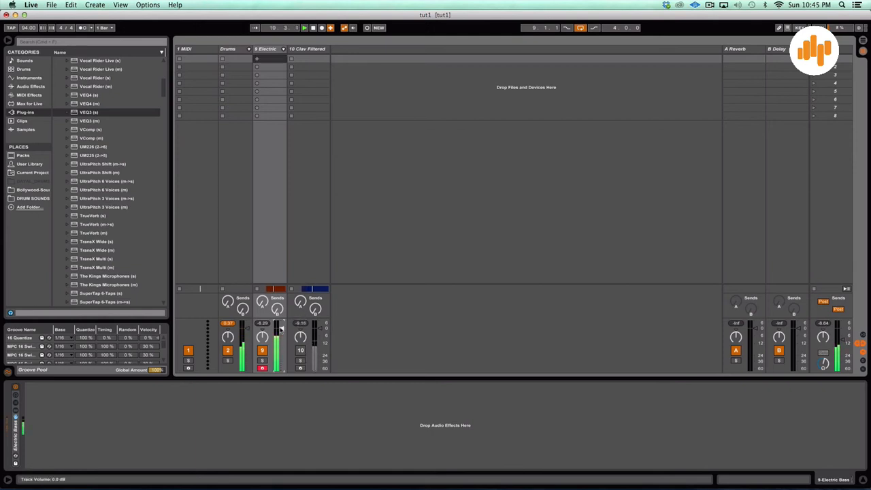
pyautogui.press('Tab')
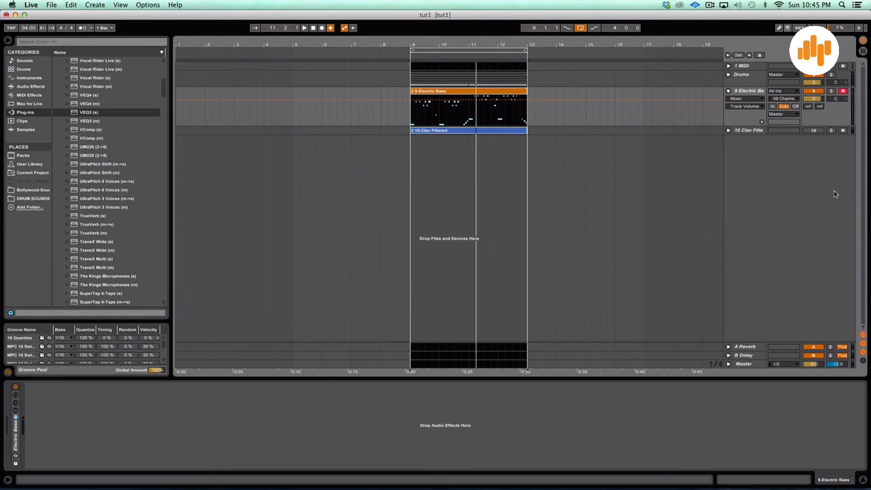
# Fold the Electric Bass track and add the CLA-2A (s) compressor to it
pyautogui.click(728, 91)
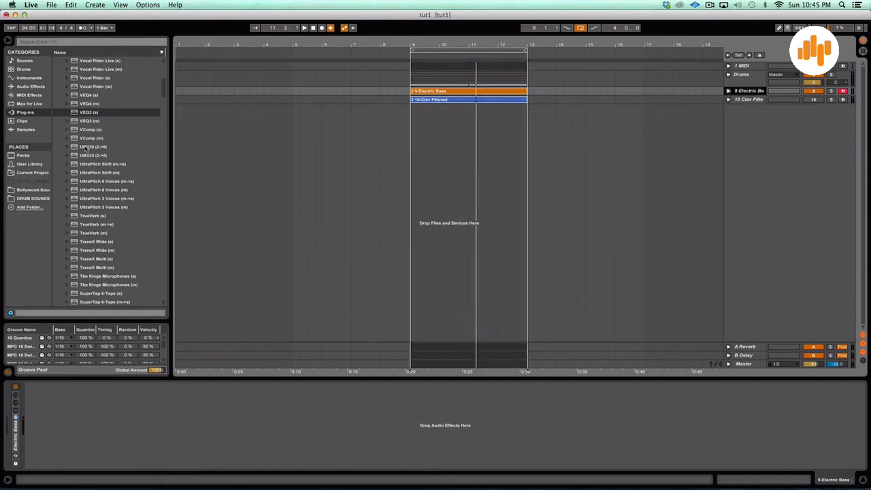
pyautogui.scroll(5, 76, 181)
pyautogui.scroll(-8, 76, 181)
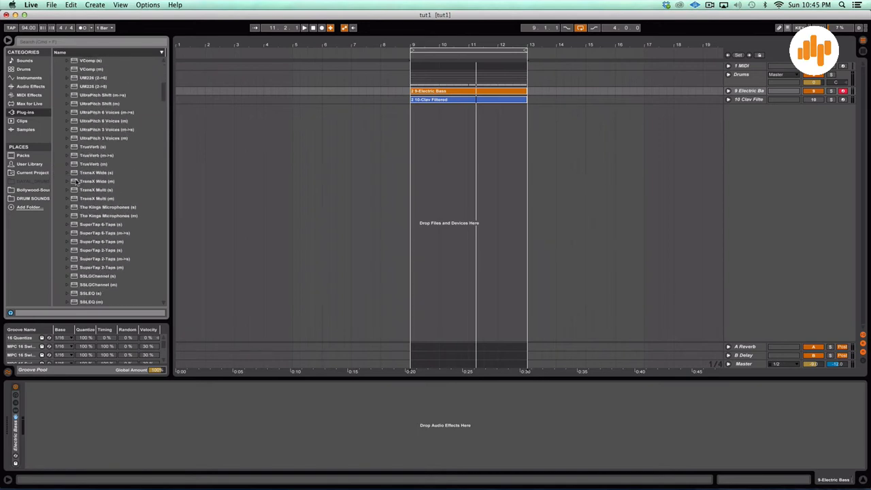
pyautogui.scroll(-20, 77, 181)
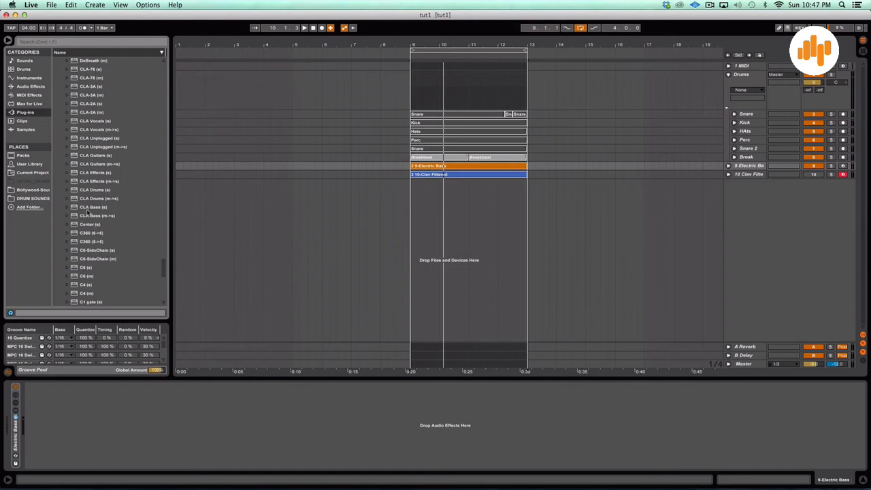
pyautogui.click(97, 105)
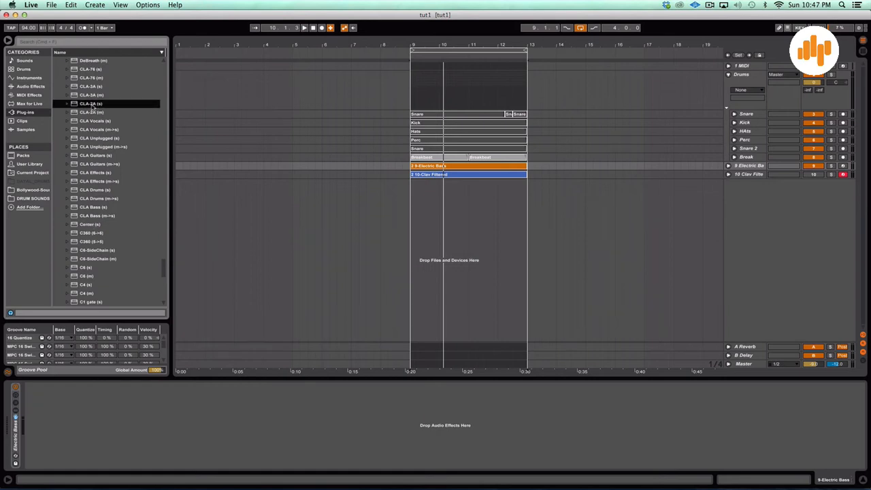
pyautogui.moveTo(92, 107); pyautogui.dragTo(428, 165)
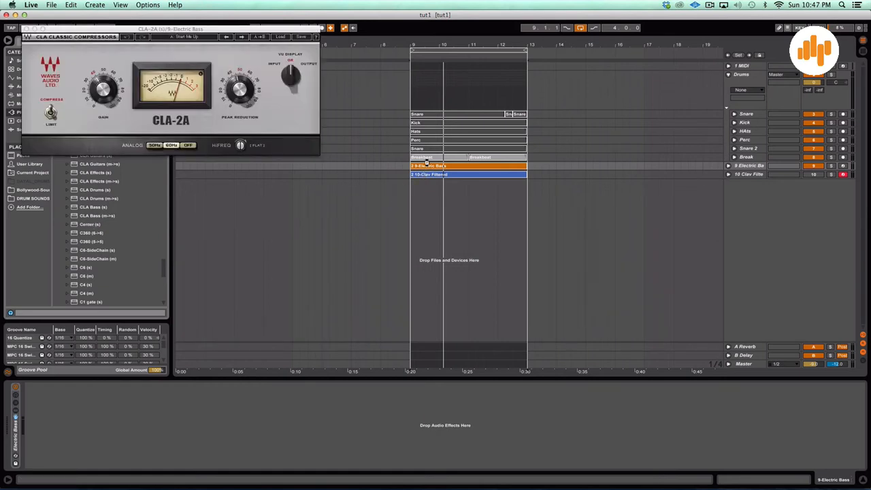
# Move the CLA-2A window beside the browser, play the loop, and adjust the compressor's peak reduction
pyautogui.moveTo(208, 29); pyautogui.dragTo(536, 163)
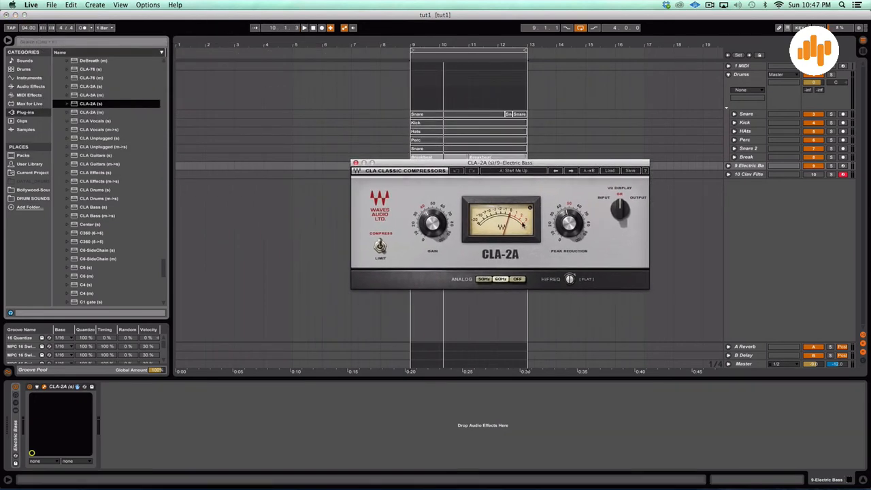
pyautogui.press('space')
pyautogui.moveTo(560, 223); pyautogui.dragTo(560, 214)
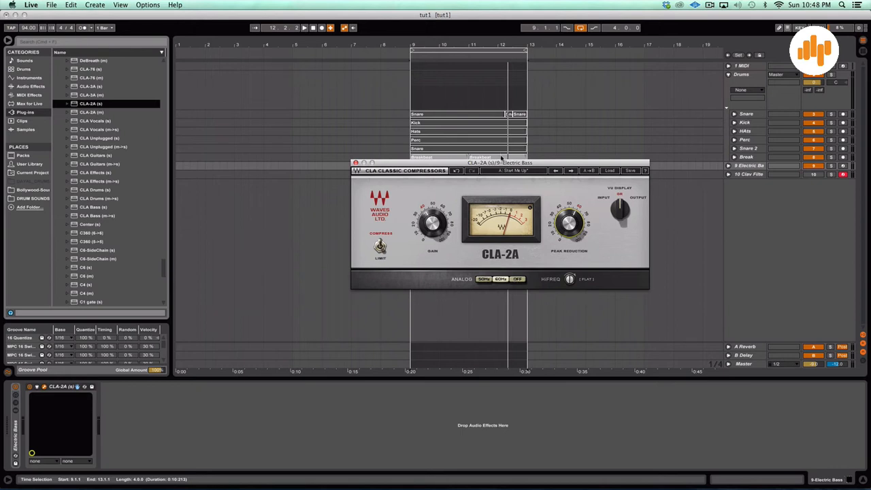
# Play the loop, set the CLA-2A's gain to about 42.6, and compare the Electric Bass with the compressor active and bypassed
pyautogui.moveTo(502, 164); pyautogui.dragTo(545, 207)
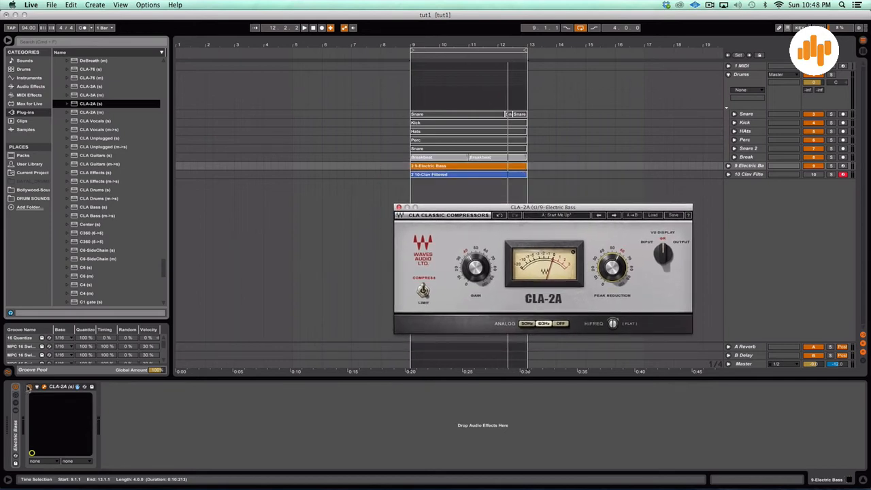
pyautogui.click(28, 388)
pyautogui.press('space')
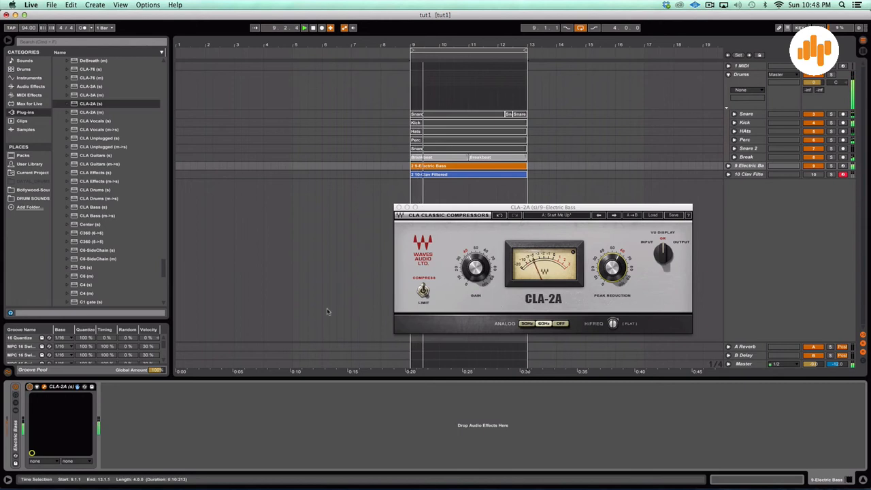
pyautogui.click(475, 267)
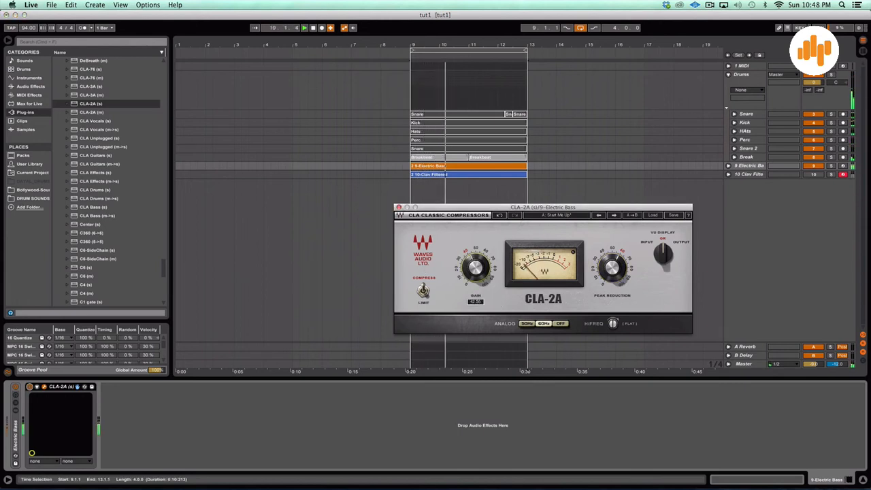
pyautogui.click(30, 388)
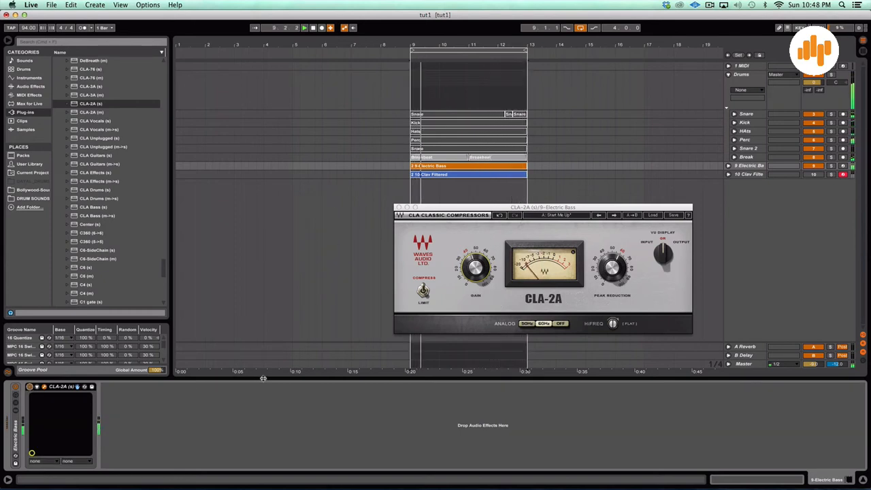
pyautogui.click(30, 388)
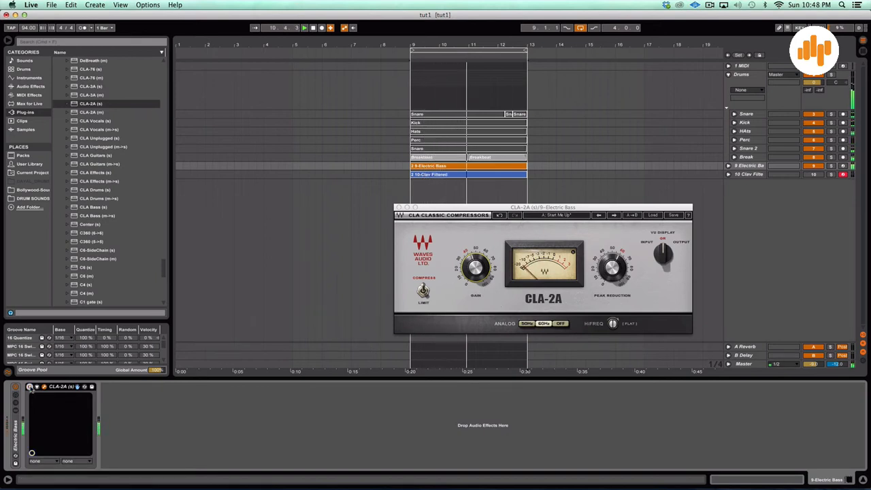
pyautogui.click(30, 387)
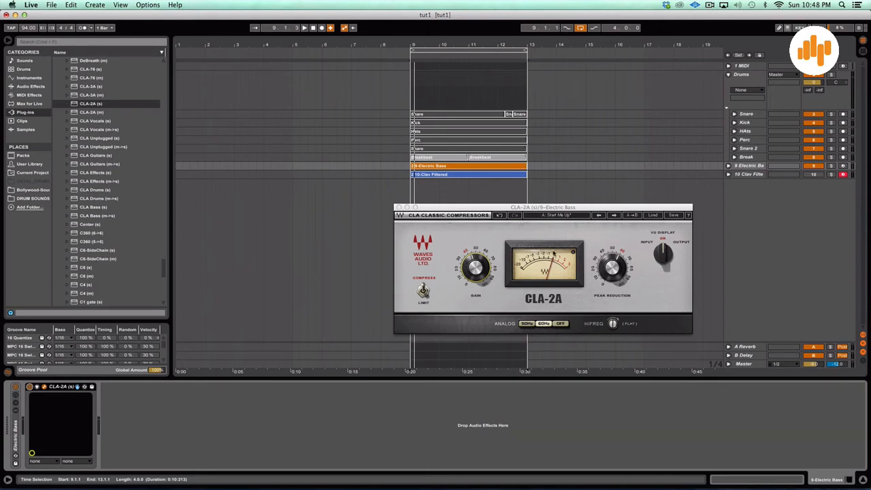
# Keep the Electric Bass track selected and close its CLA-2A window
pyautogui.click(751, 167)
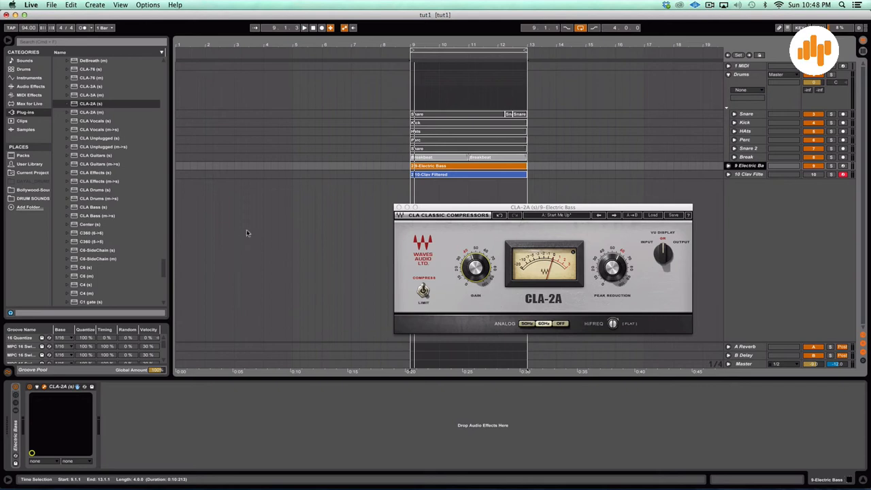
pyautogui.click(477, 268)
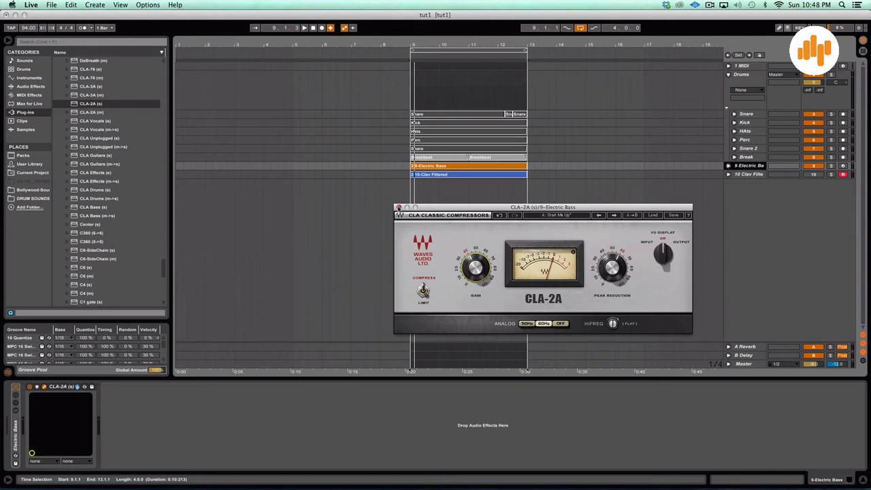
pyautogui.click(399, 207)
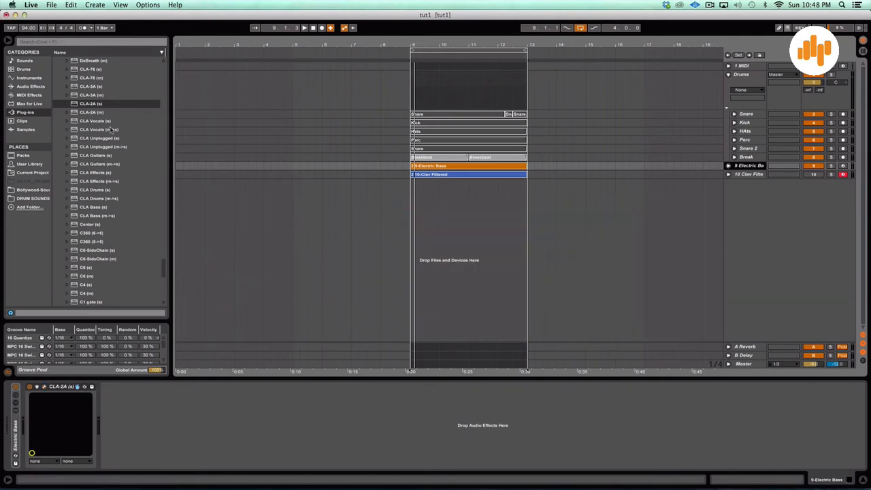
# Find the VEQ3 (s) equalizer among the plug-ins and add it after the CLA-2A on the Electric Bass track
pyautogui.scroll(3, 94, 191)
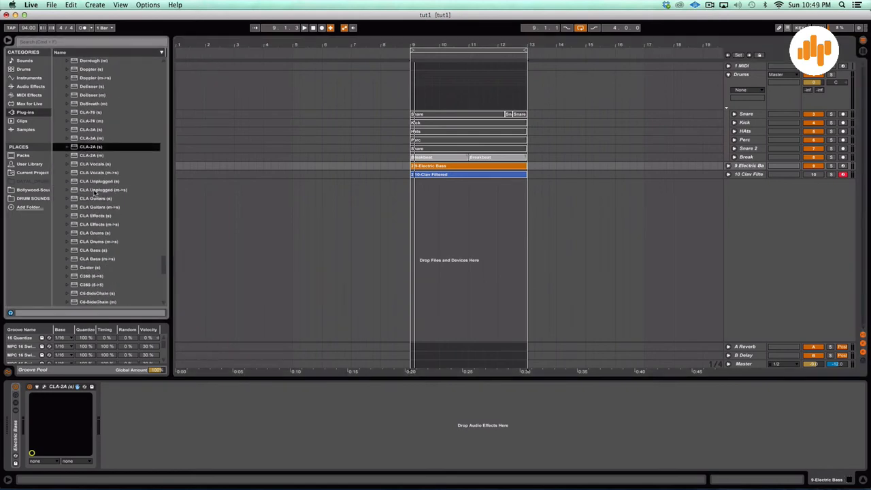
pyautogui.scroll(-8, 93, 193)
pyautogui.scroll(10, 93, 198)
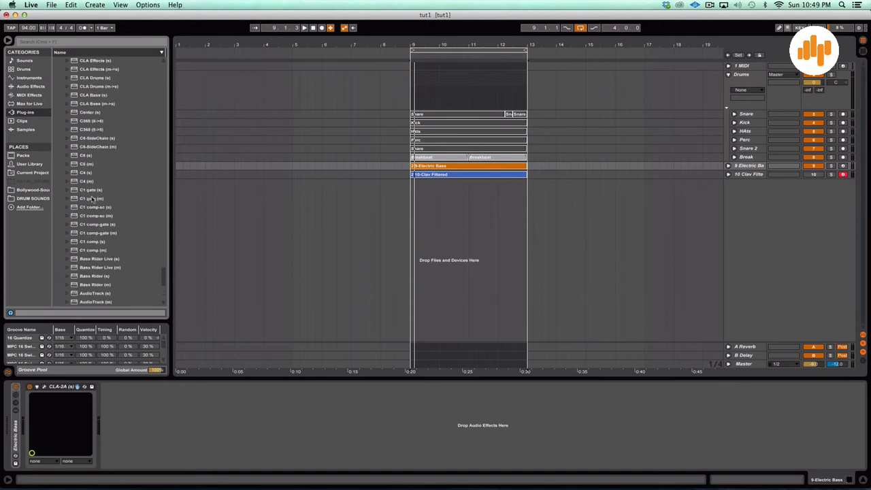
pyautogui.scroll(10, 93, 198)
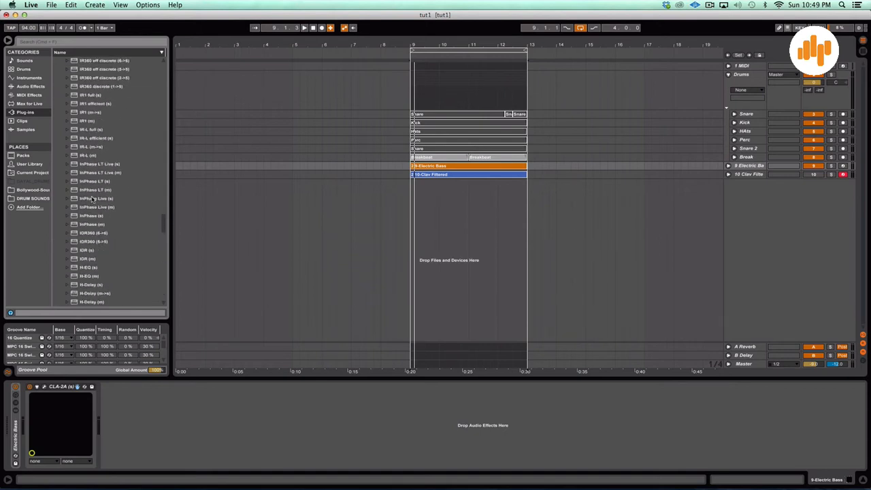
pyautogui.scroll(-10, 94, 198)
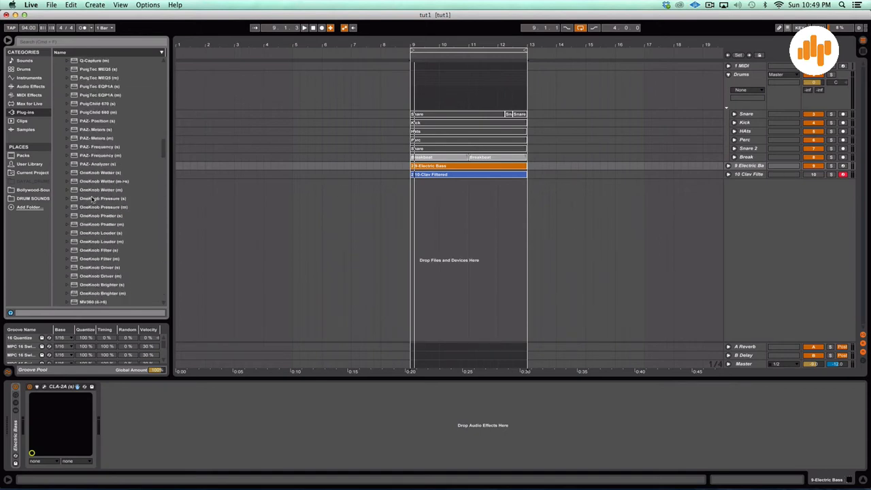
pyautogui.scroll(-15, 95, 191)
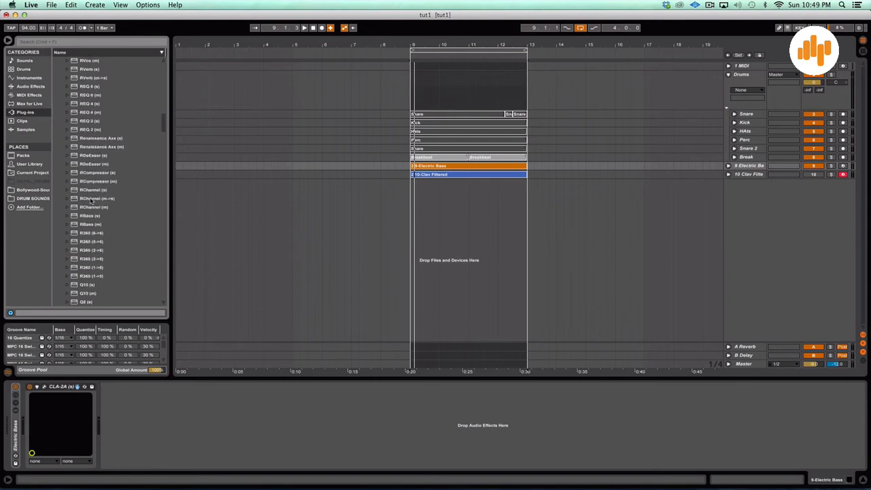
pyautogui.scroll(-5, 91, 200)
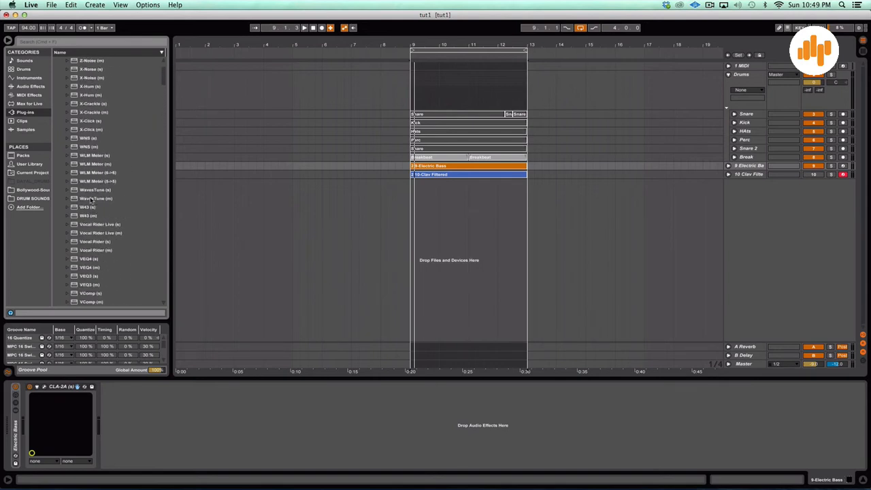
pyautogui.scroll(-1, 91, 200)
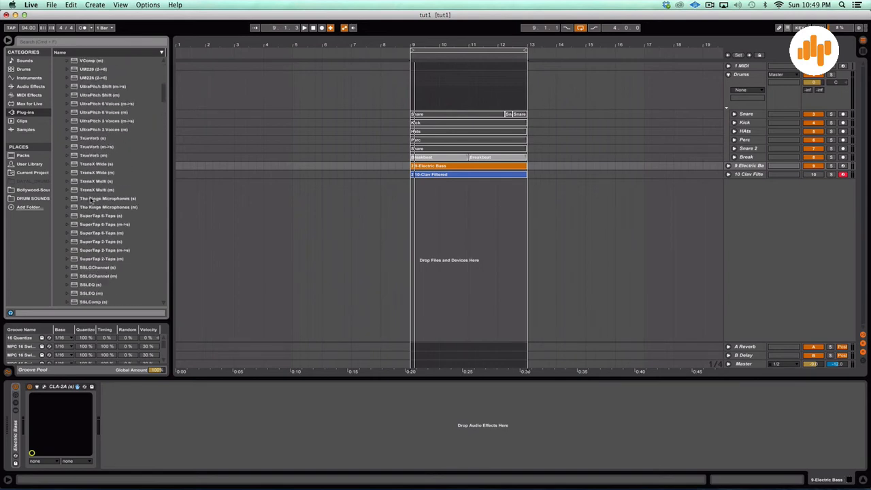
pyautogui.scroll(5, 91, 200)
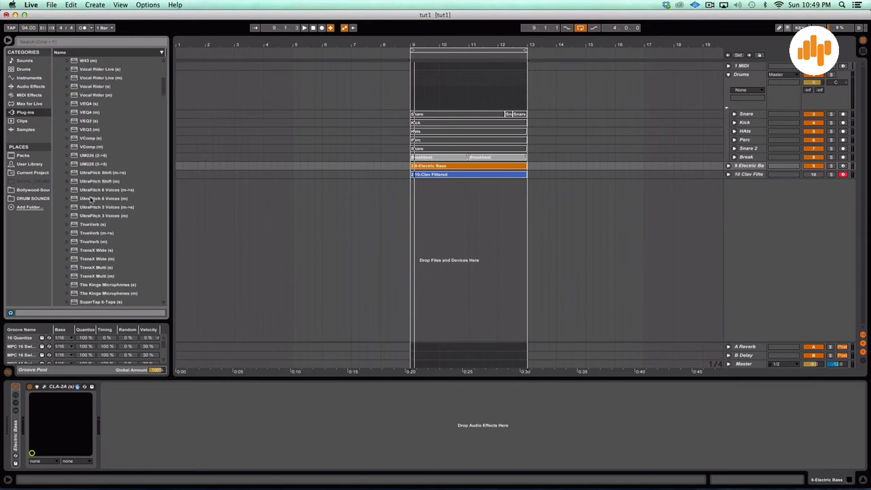
pyautogui.click(85, 122)
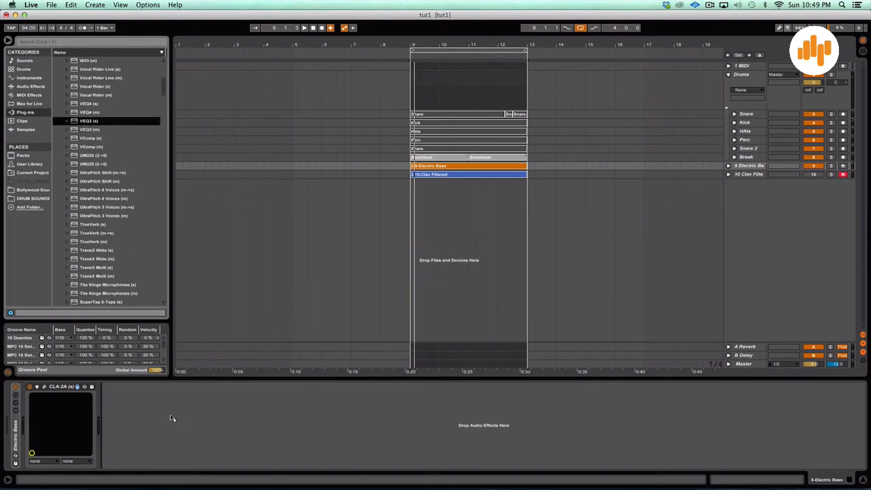
pyautogui.moveTo(172, 419); pyautogui.dragTo(172, 418)
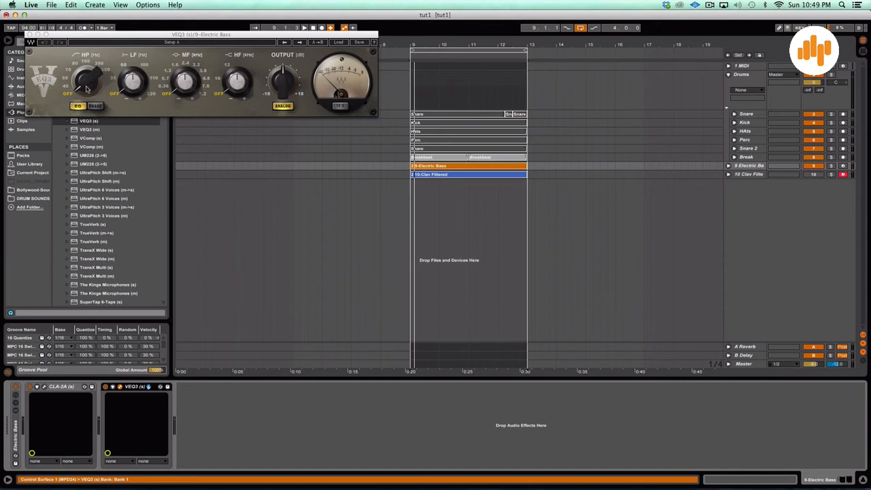
# Set the VEQ3's high-pass filter to 80 Hz, play the loop, and adjust its midrange and high-pass while comparing against bypass
pyautogui.moveTo(87, 89); pyautogui.dragTo(87, 83)
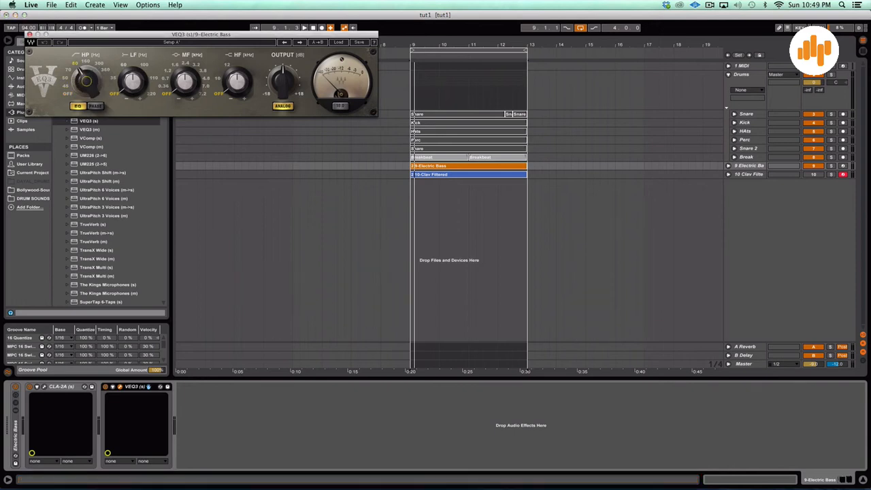
pyautogui.press('space')
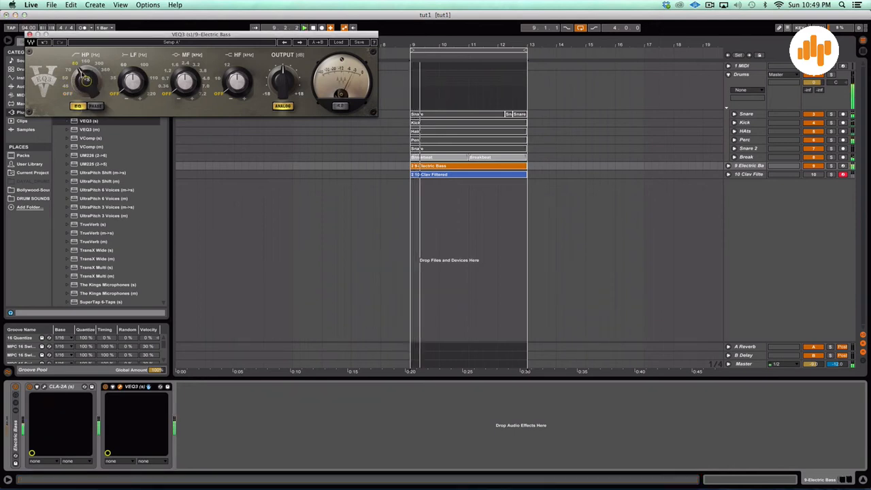
pyautogui.moveTo(177, 88); pyautogui.dragTo(185, 67)
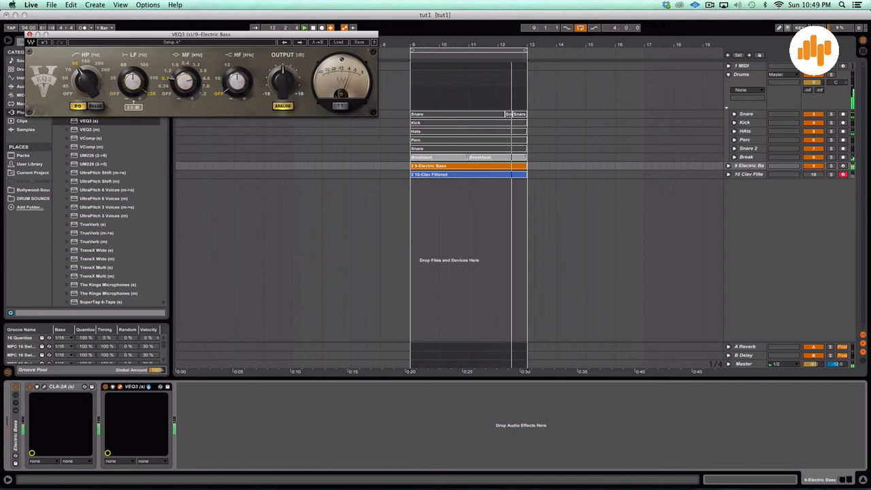
pyautogui.moveTo(98, 81); pyautogui.dragTo(91, 80)
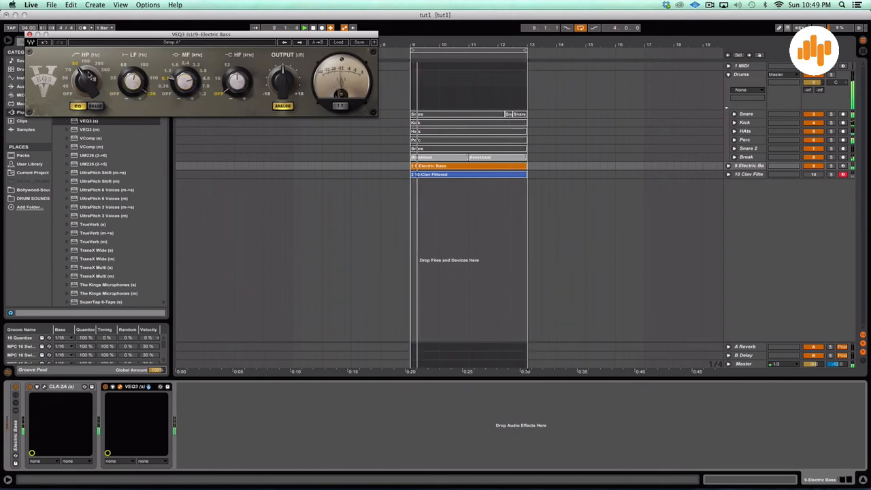
pyautogui.click(105, 388)
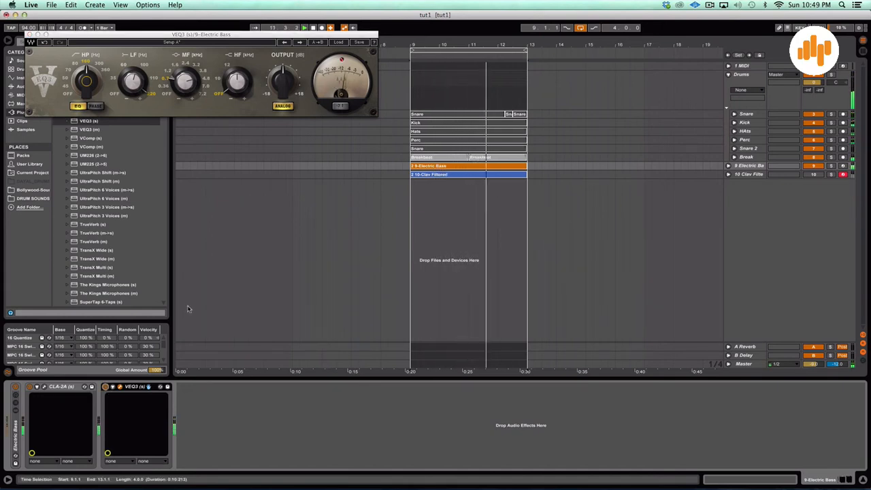
# Lower the VEQ3's output slightly, return the high-pass to 80 Hz, adjust the low-frequency band, and close its window
pyautogui.moveTo(283, 81); pyautogui.dragTo(281, 87)
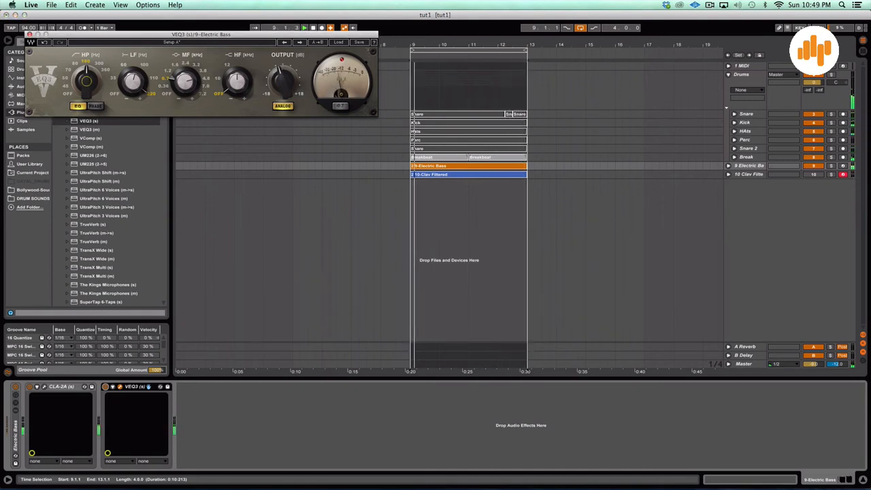
pyautogui.click(78, 71)
pyautogui.click(137, 67)
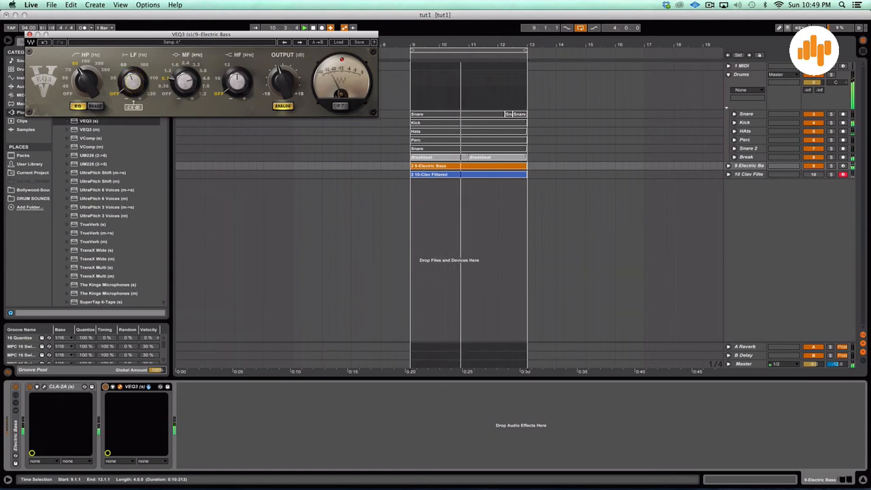
pyautogui.moveTo(134, 81); pyautogui.dragTo(133, 84)
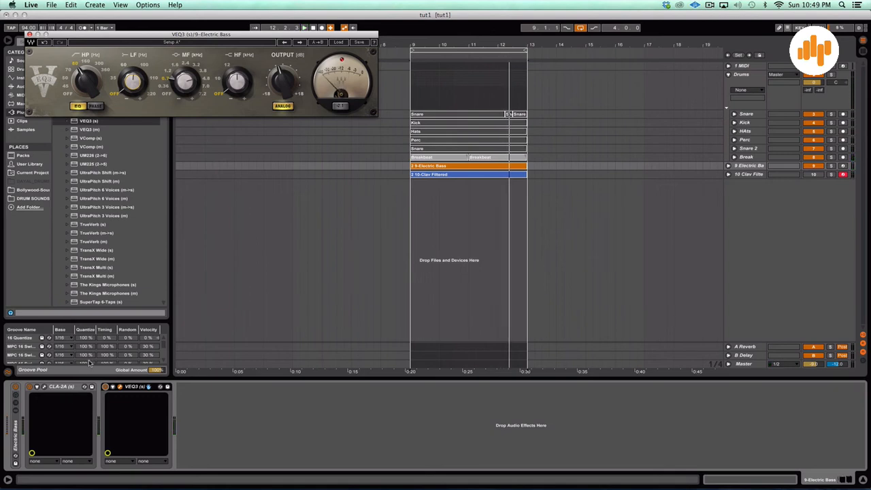
pyautogui.click(29, 35)
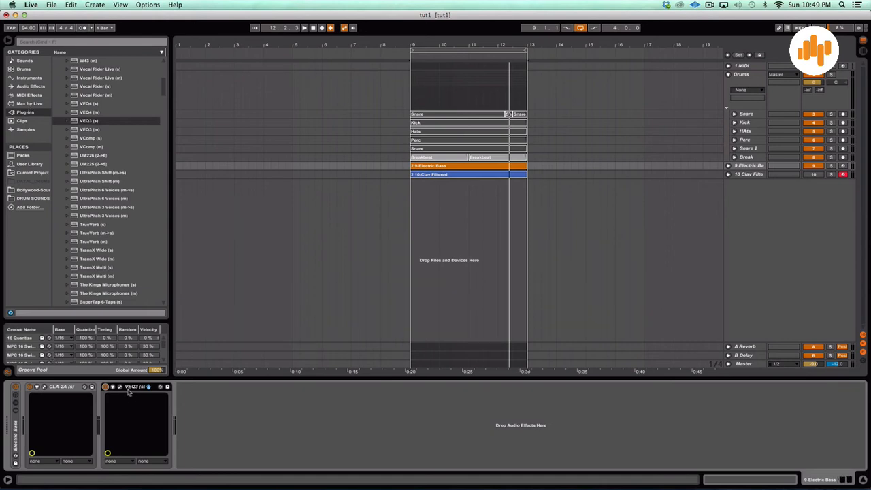
# Find the RBass (s) plug-in and add it after the VEQ3 on the Electric Bass track
pyautogui.scroll(-15, 111, 250)
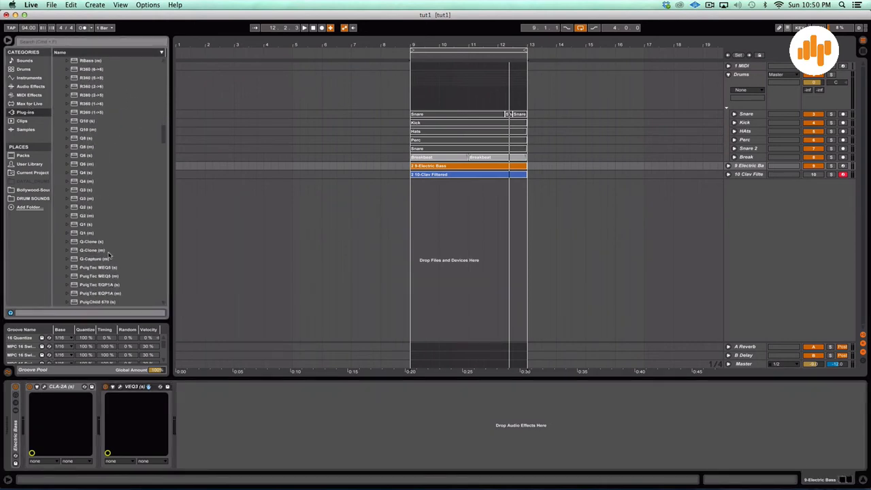
pyautogui.scroll(8, 109, 252)
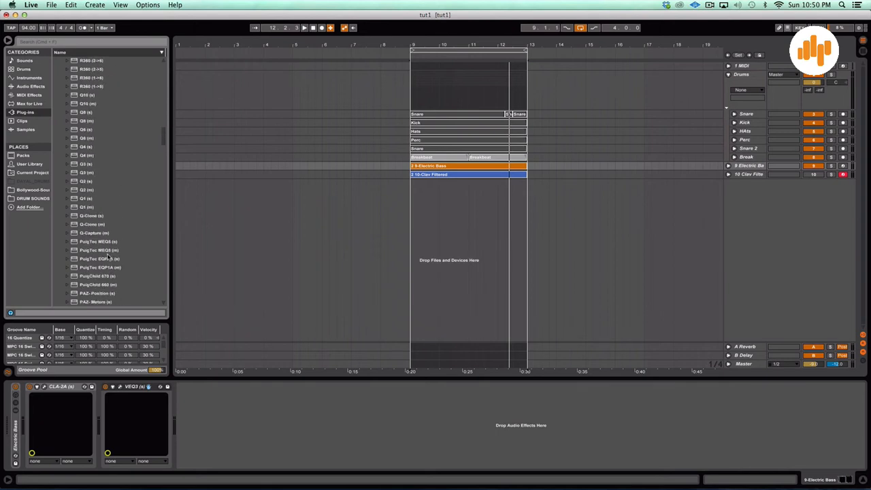
pyautogui.scroll(1, 100, 178)
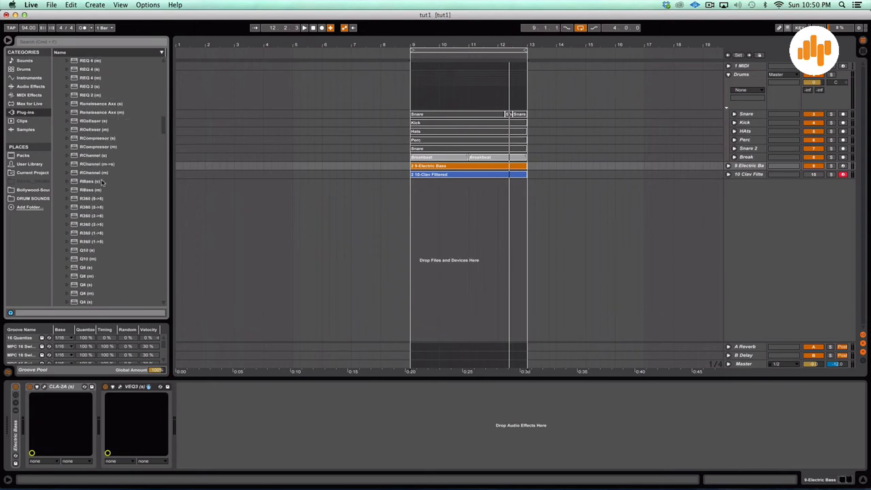
pyautogui.click(96, 191)
pyautogui.click(99, 183)
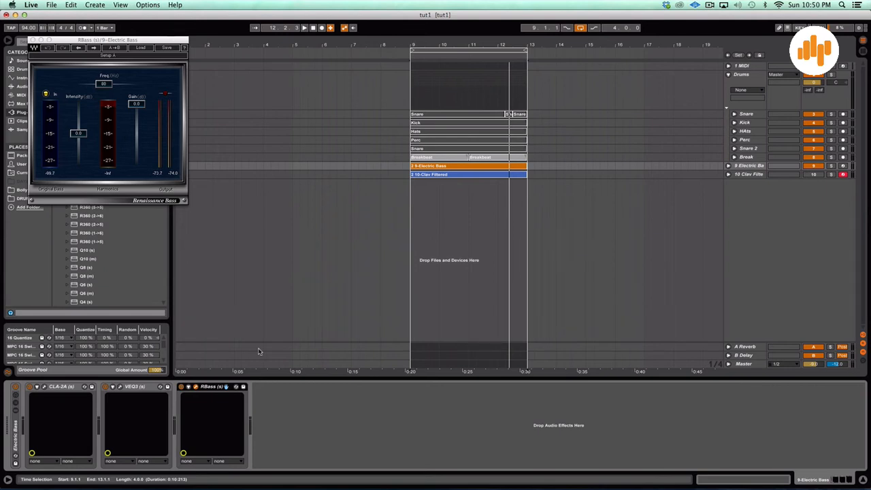
# Lower the RBass gain, raise its intensity to about 6.7 dB, and toggle the plug-in while the loop plays
pyautogui.moveTo(136, 103); pyautogui.dragTo(137, 115)
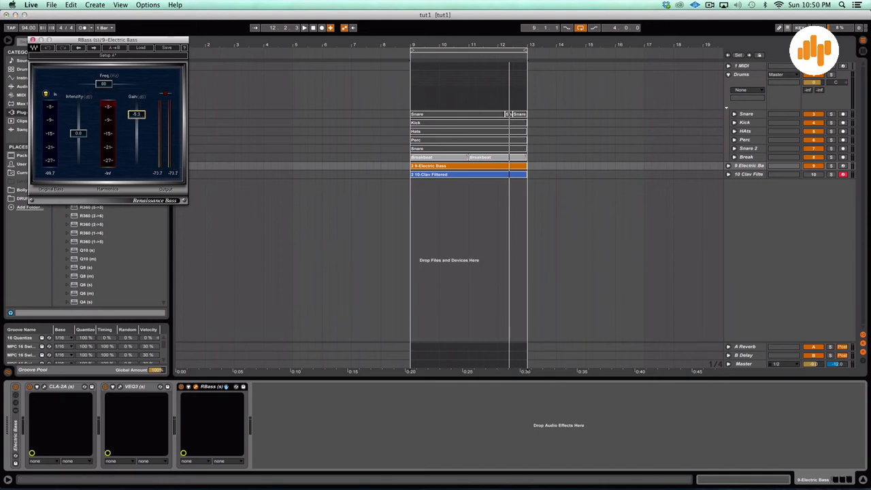
pyautogui.press('space')
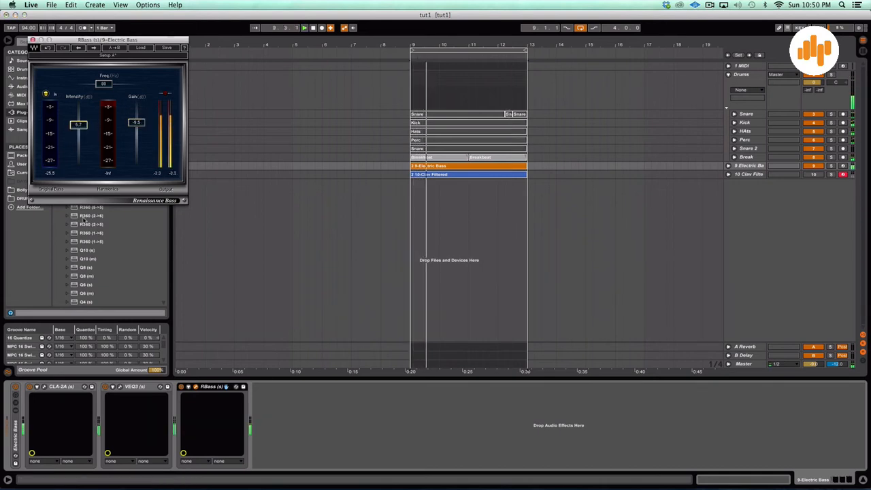
pyautogui.click(180, 389)
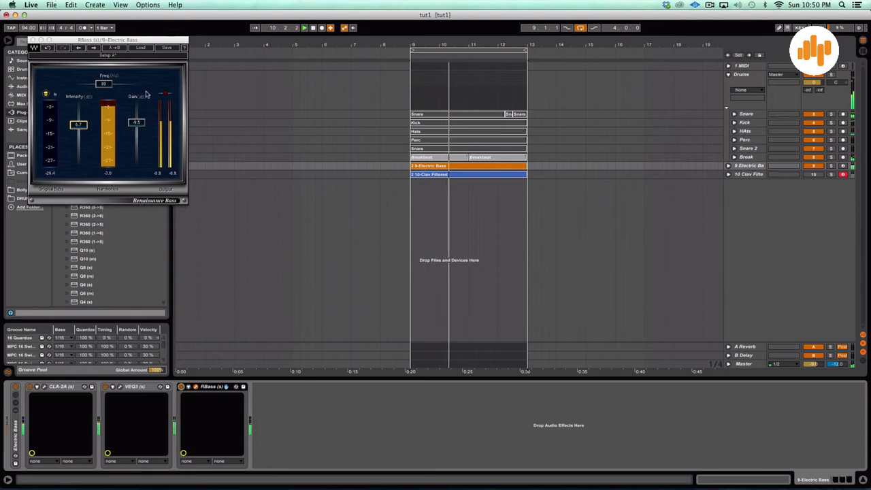
# Tune RBass during playback to a frequency of about 73 Hz, intensity of about 5.7 dB, and gain of about -5.0 dB
pyautogui.moveTo(79, 126); pyautogui.dragTo(78, 131)
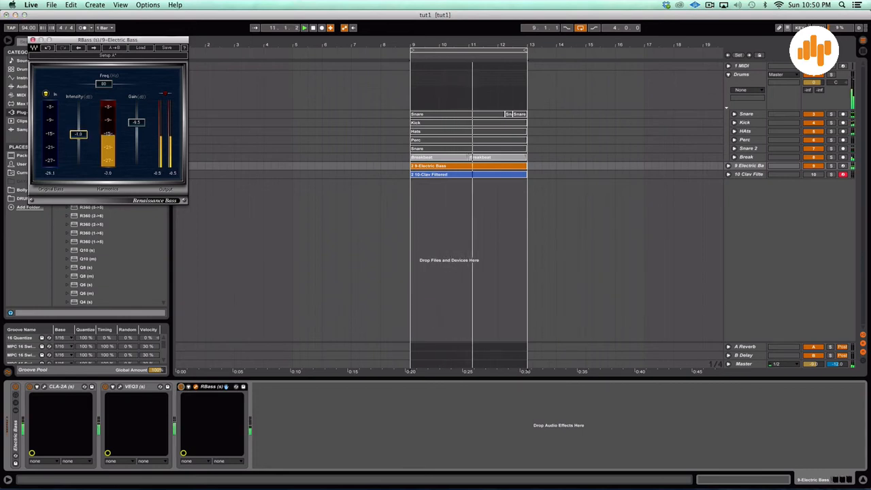
pyautogui.moveTo(103, 85); pyautogui.dragTo(114, 84)
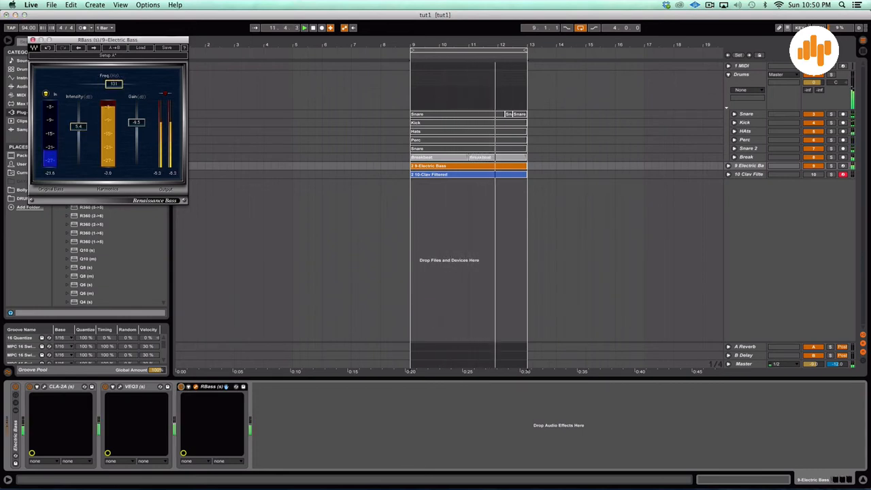
pyautogui.moveTo(78, 127); pyautogui.dragTo(78, 139)
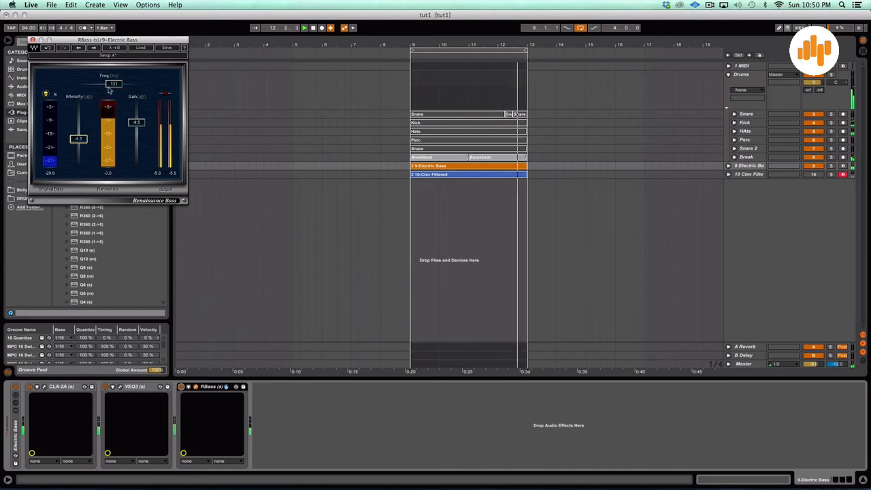
pyautogui.moveTo(113, 84); pyautogui.dragTo(102, 85)
pyautogui.moveTo(78, 139); pyautogui.dragTo(79, 128)
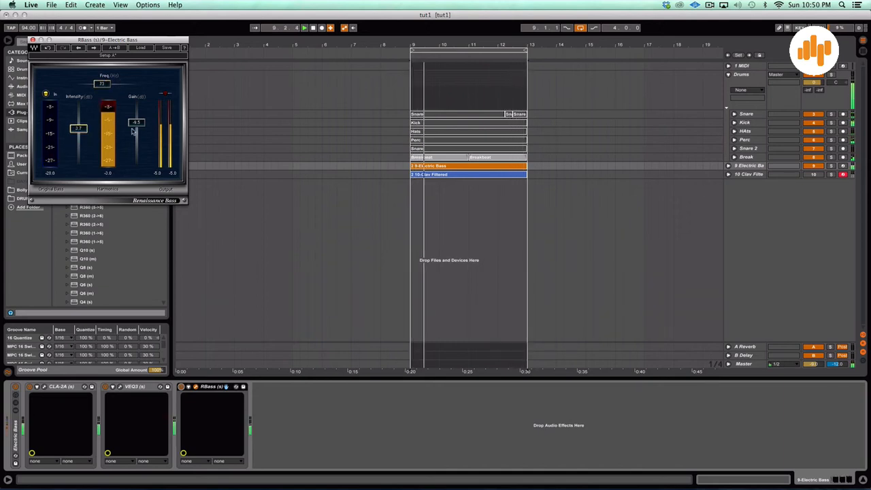
pyautogui.moveTo(137, 122); pyautogui.dragTo(136, 114)
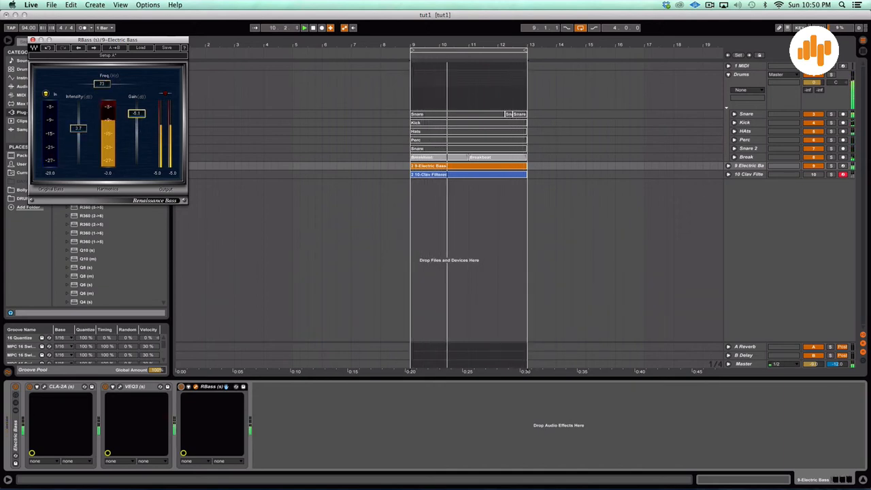
pyautogui.moveTo(78, 129); pyautogui.dragTo(78, 125)
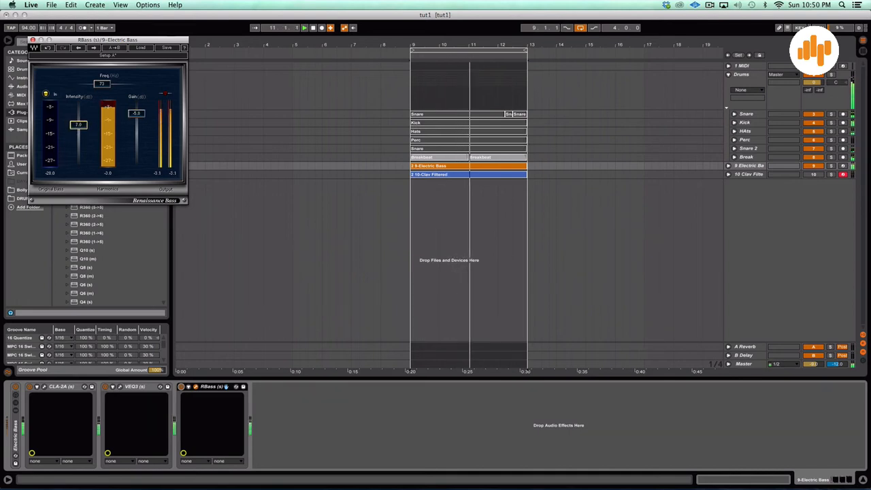
# Compare the Electric Bass with RBass and VEQ3 bypassed and active, leaving both plug-ins on
pyautogui.click(180, 387)
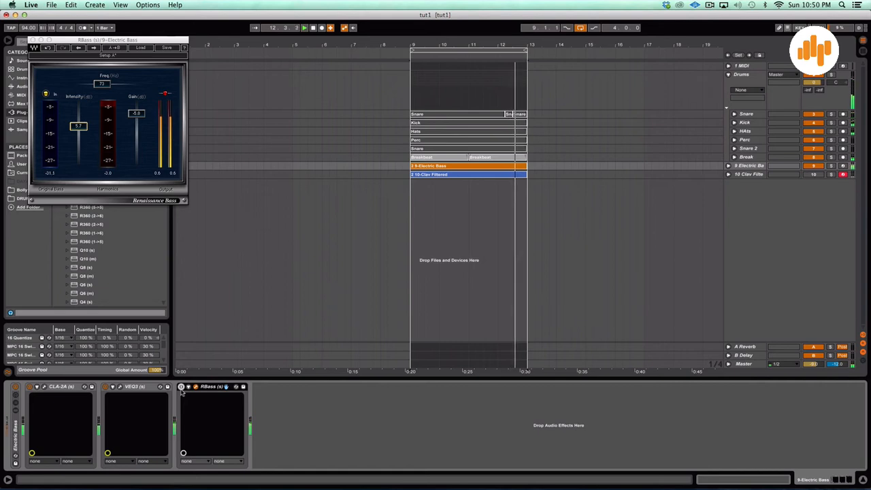
pyautogui.click(181, 387)
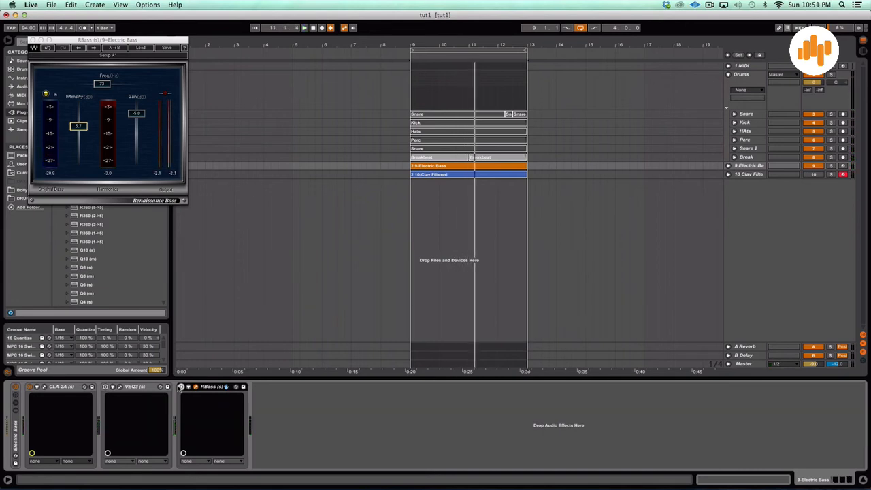
pyautogui.click(181, 386)
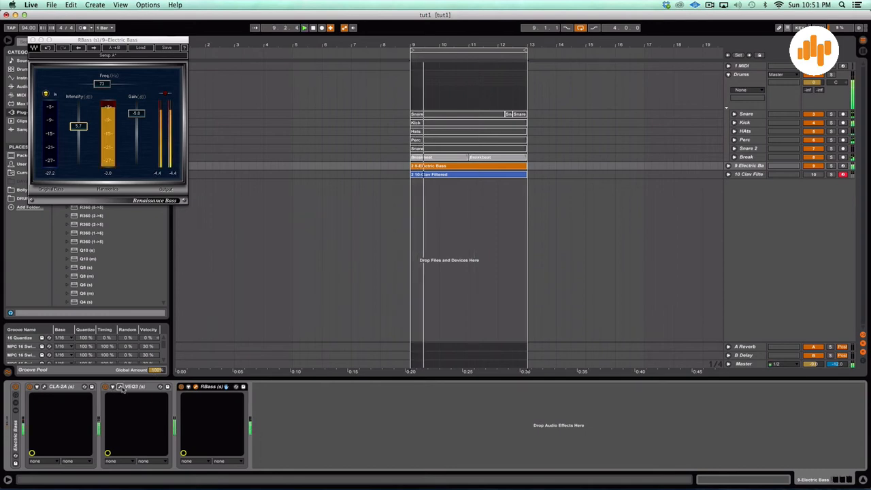
# Check the VEQ3 mid-band setting on the Electric Bass track with the loop playing, and close the plug-in
pyautogui.click(120, 387)
pyautogui.press('space')
pyautogui.click(171, 63)
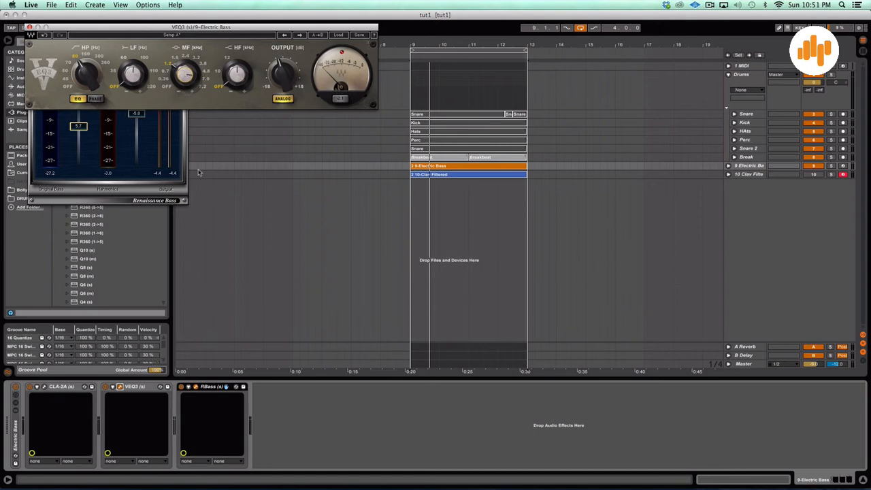
pyautogui.press('space')
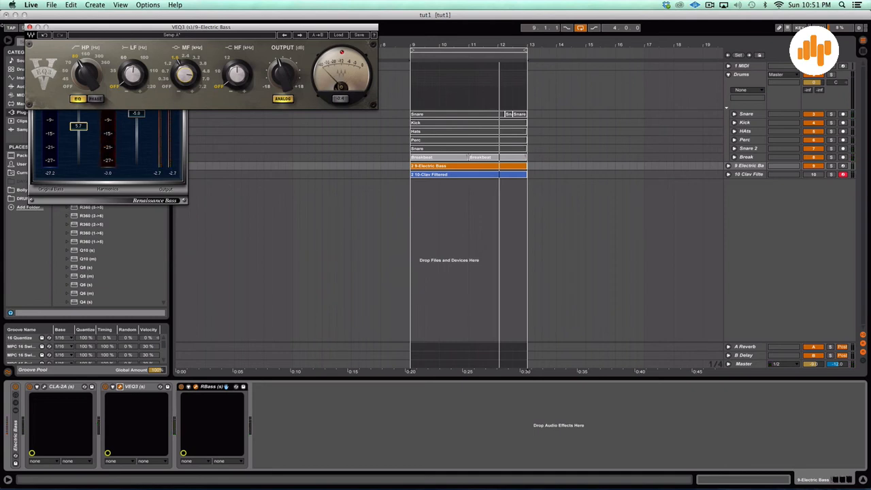
pyautogui.click(30, 27)
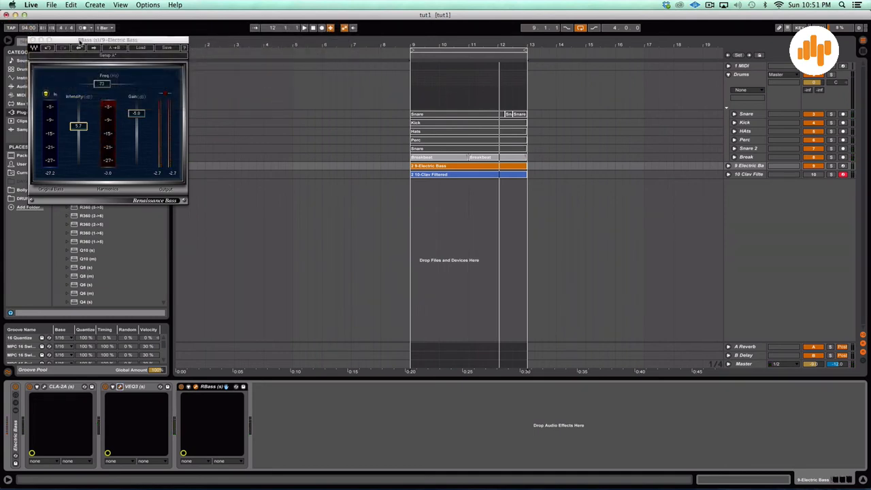
# Fine-adjust the Electric Bass track's volume fader in the session mixer while the loop plays, keeping RBass in view
pyautogui.moveTo(80, 41); pyautogui.dragTo(425, 213)
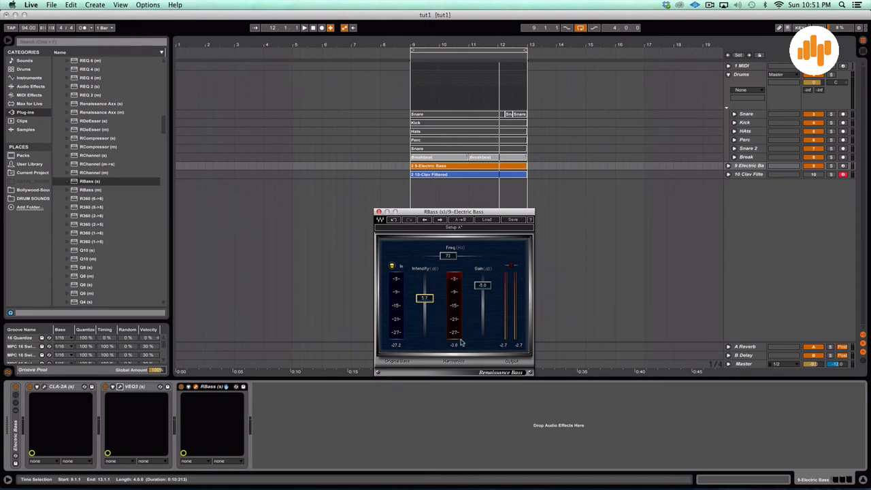
pyautogui.click(325, 410)
pyautogui.press('space')
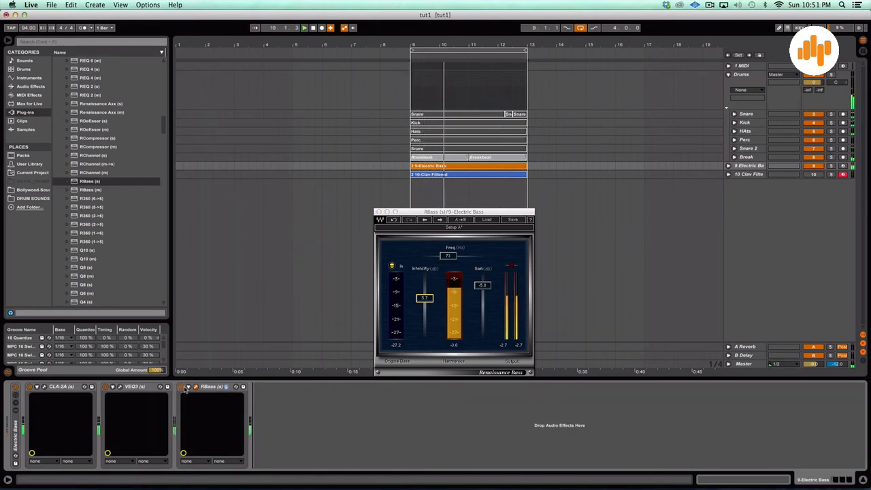
pyautogui.press('Tab')
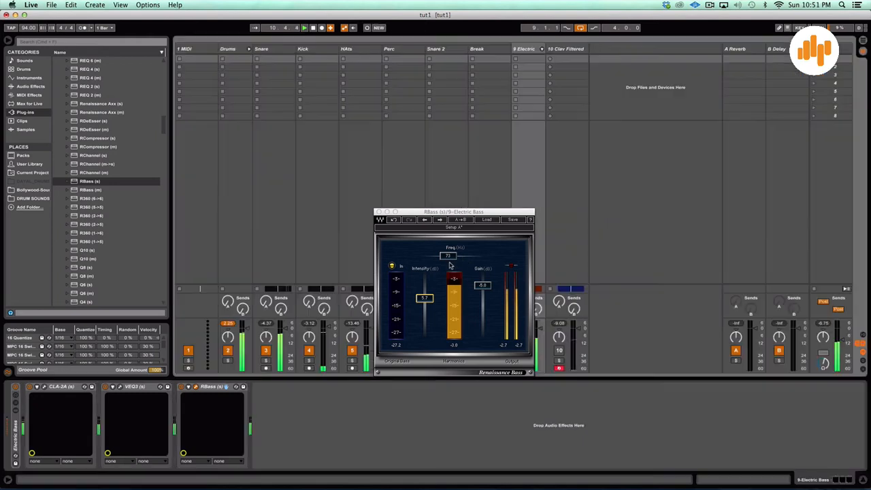
pyautogui.moveTo(476, 214); pyautogui.dragTo(387, 179)
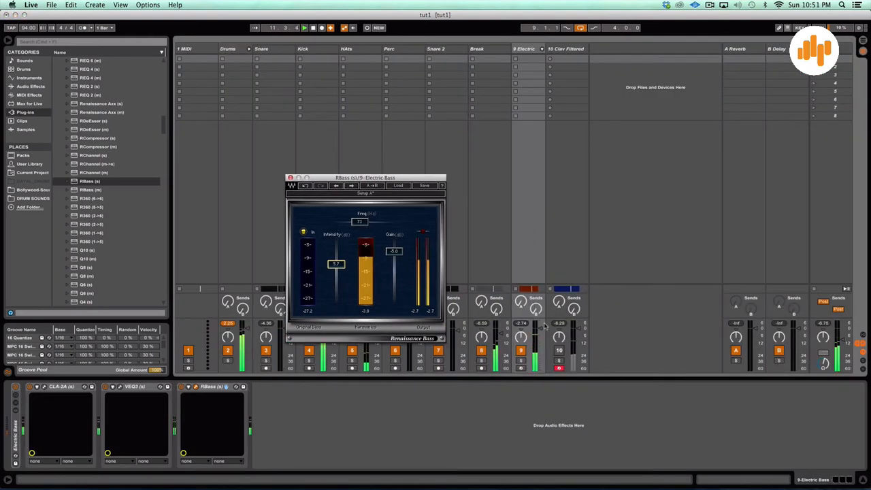
pyautogui.moveTo(540, 325); pyautogui.dragTo(540, 328)
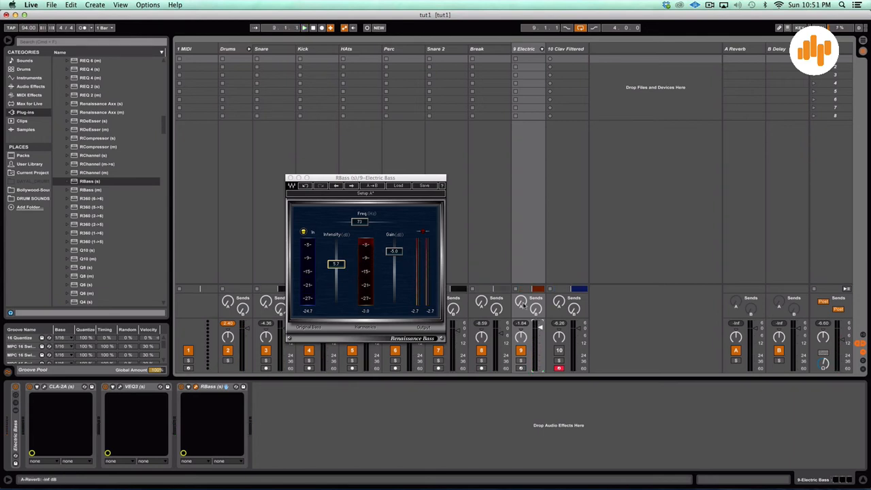
# Check the CLA-2A settings on the Electric Bass track and close both the CLA-2A and RBass windows
pyautogui.click(68, 388)
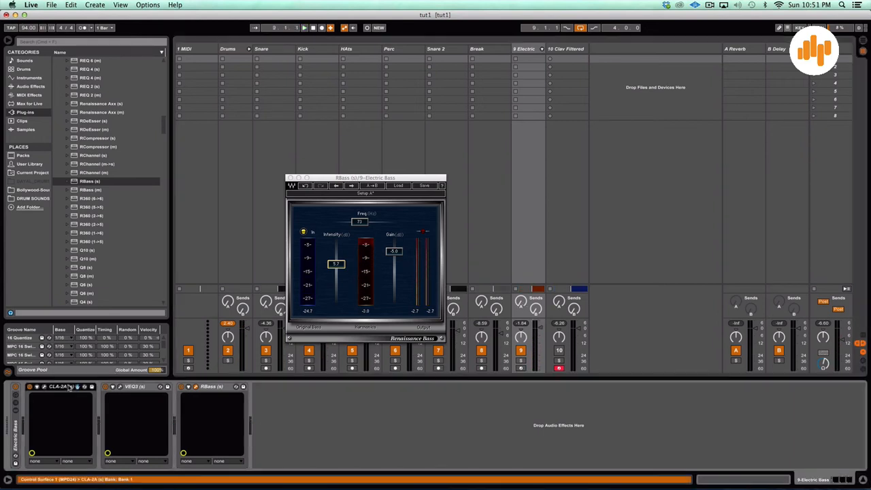
pyautogui.click(44, 387)
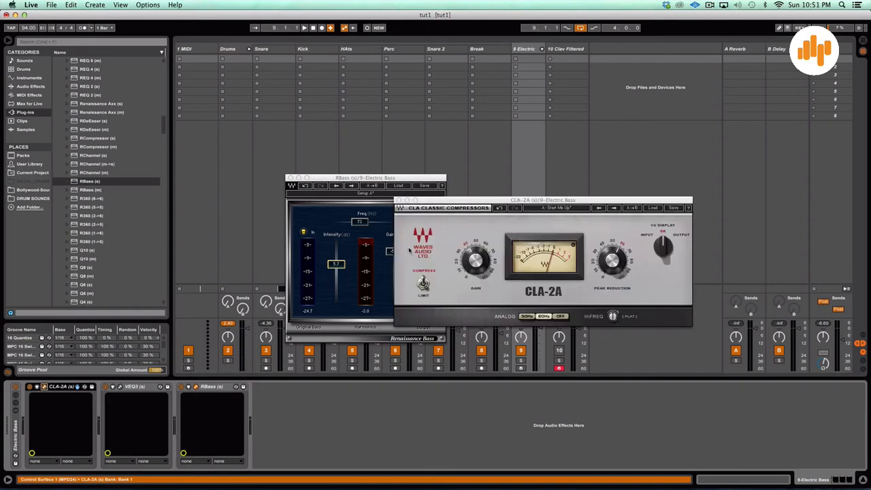
pyautogui.click(399, 200)
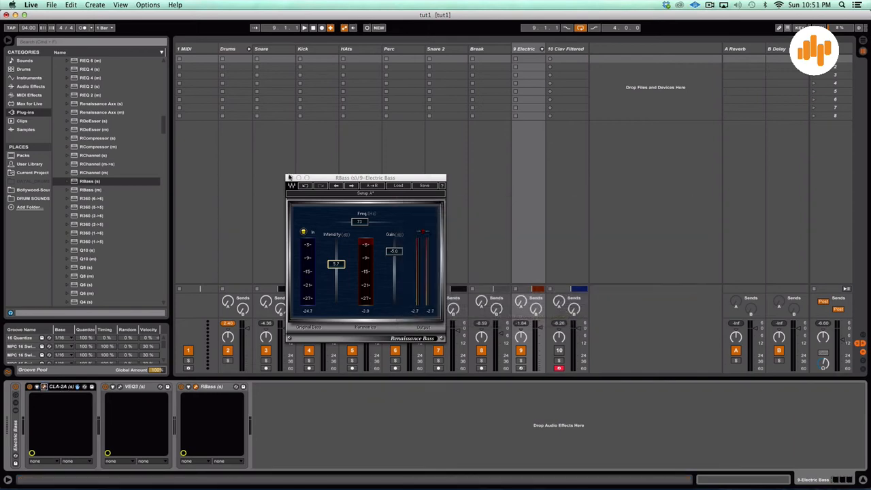
pyautogui.click(290, 178)
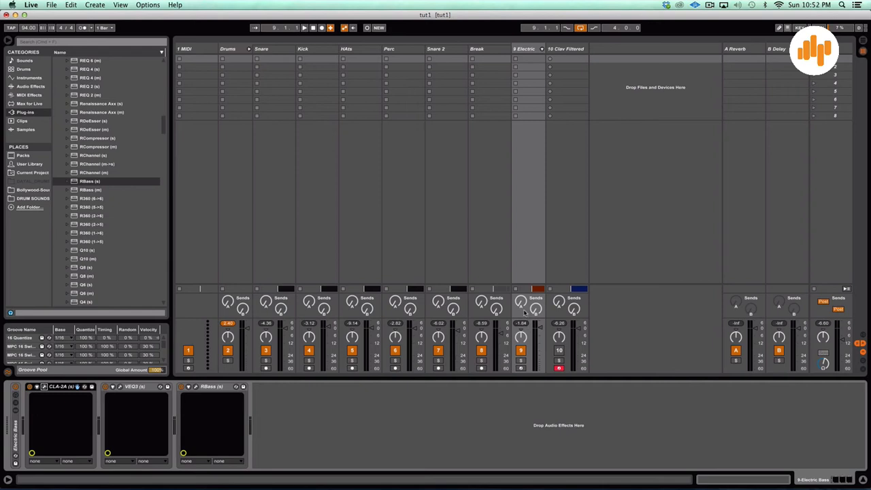
# Play the arrangement loop and compare the Electric Bass with VEQ3 and CLA-2A switched off and on
pyautogui.press('Tab')
pyautogui.press('space')
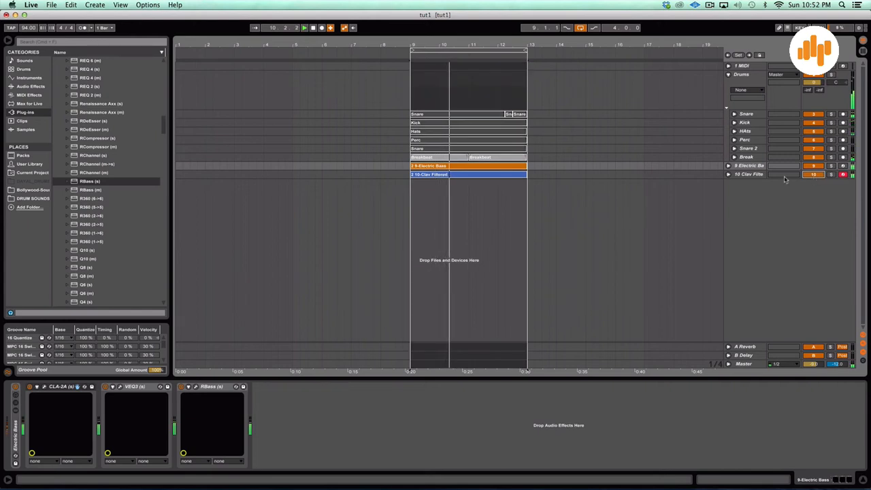
pyautogui.click(763, 175)
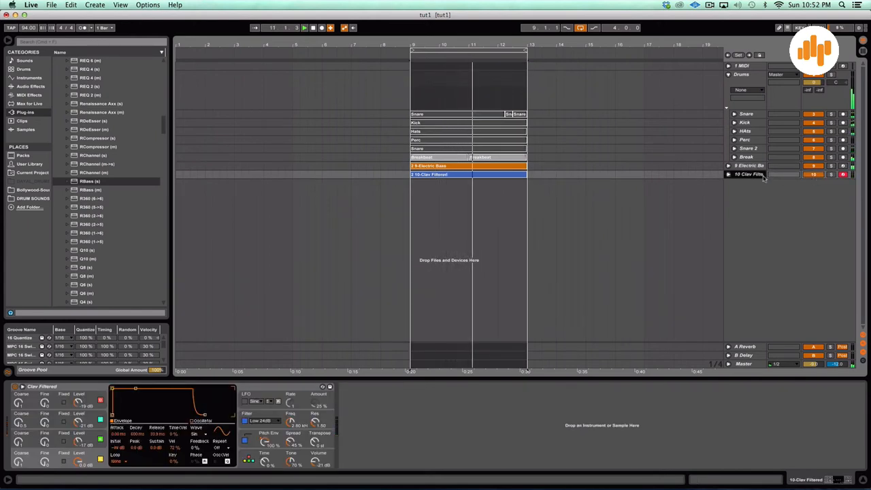
pyautogui.click(748, 166)
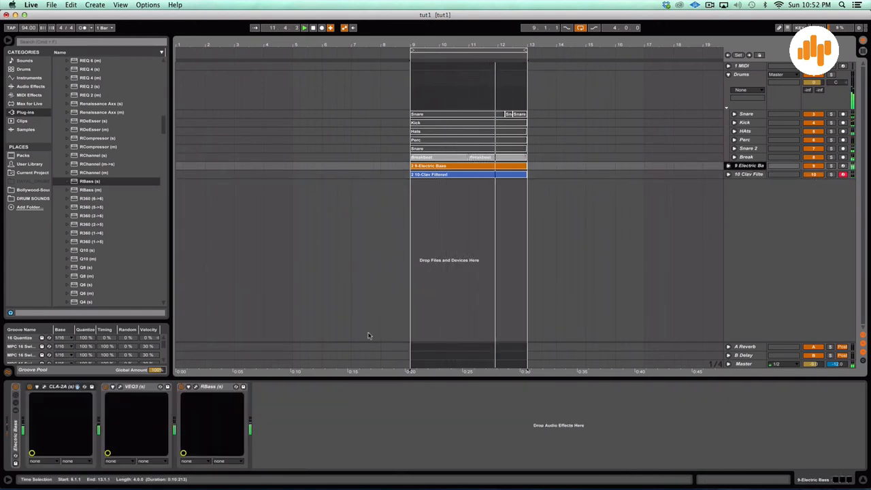
pyautogui.click(105, 388)
pyautogui.click(30, 387)
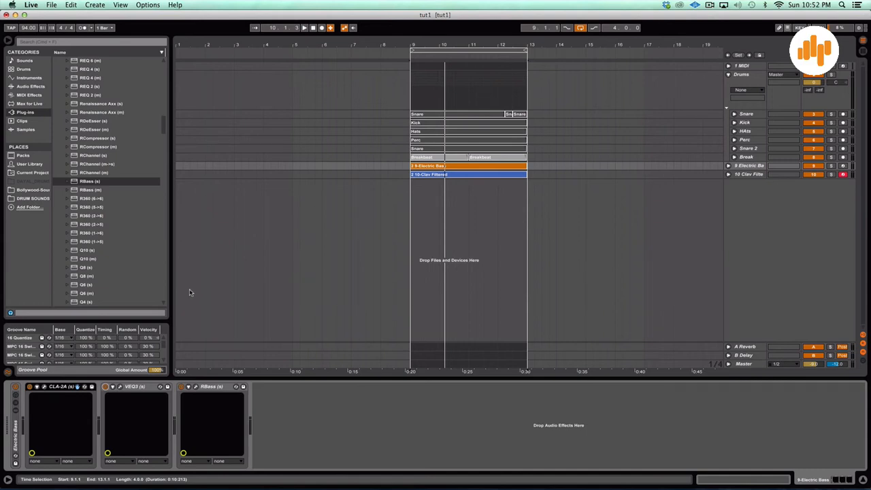
# Find the CLA-76 (s) compressor and add it after the instrument on the 10 Clav Filtered track
pyautogui.click(747, 173)
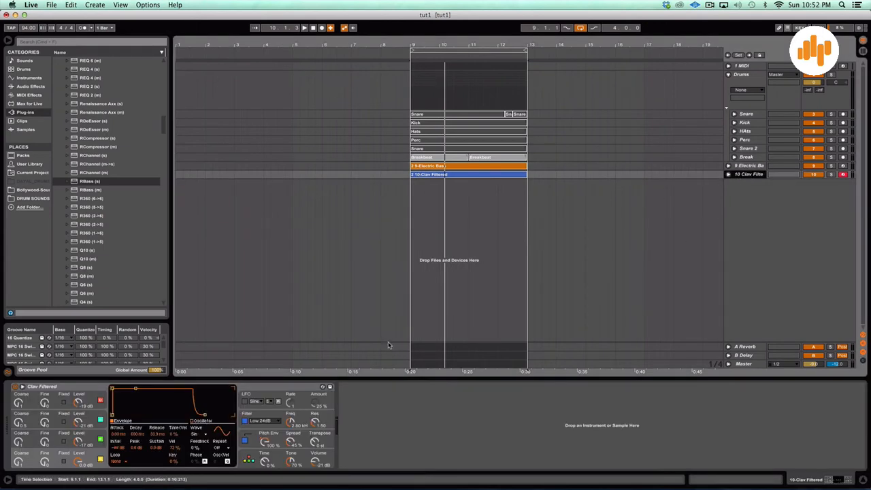
pyautogui.press('Tab')
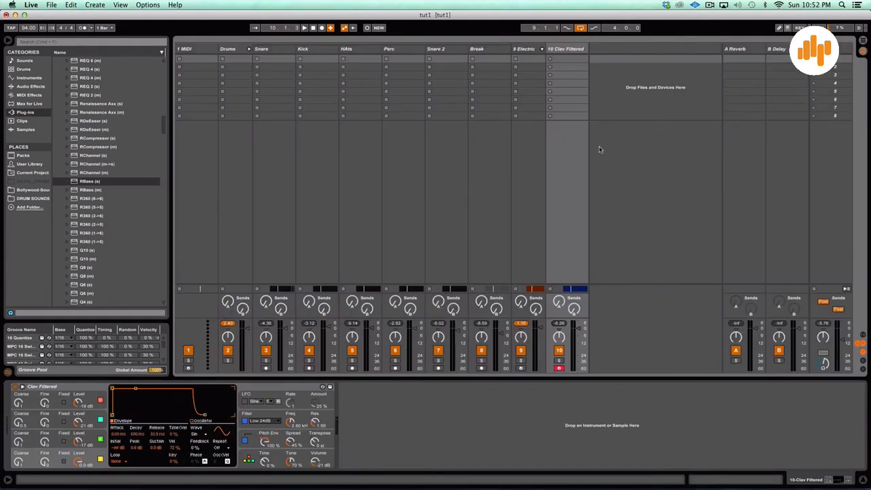
pyautogui.click(577, 49)
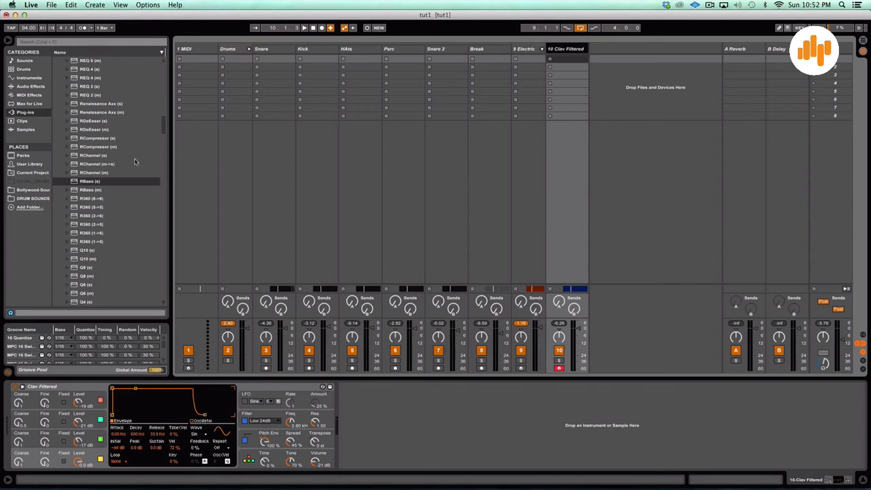
pyautogui.scroll(-10, 113, 235)
pyautogui.scroll(12, 112, 235)
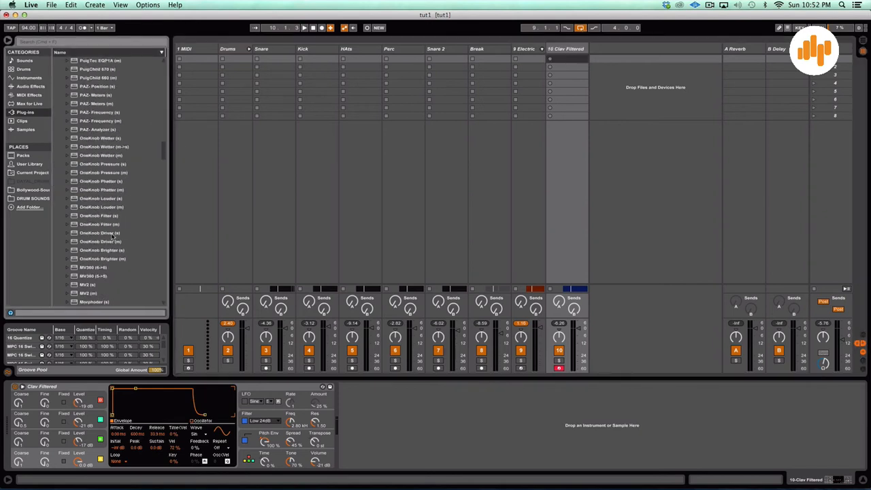
pyautogui.scroll(10, 112, 236)
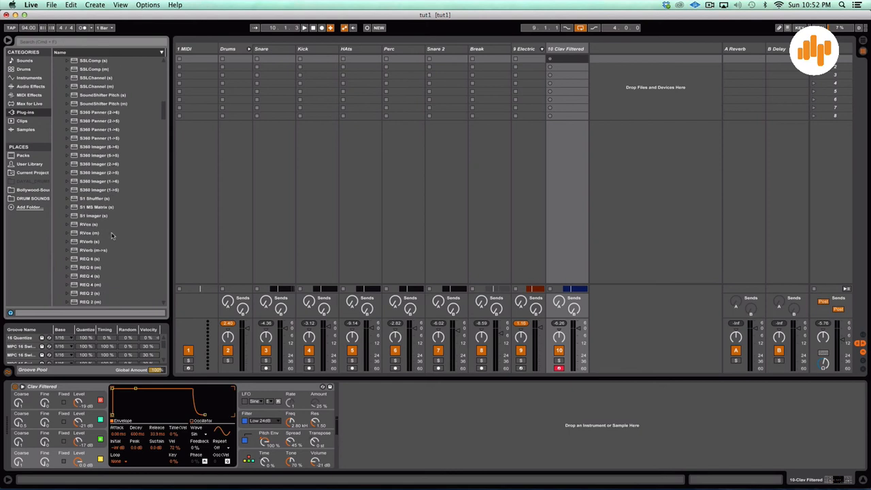
pyautogui.scroll(-10, 111, 235)
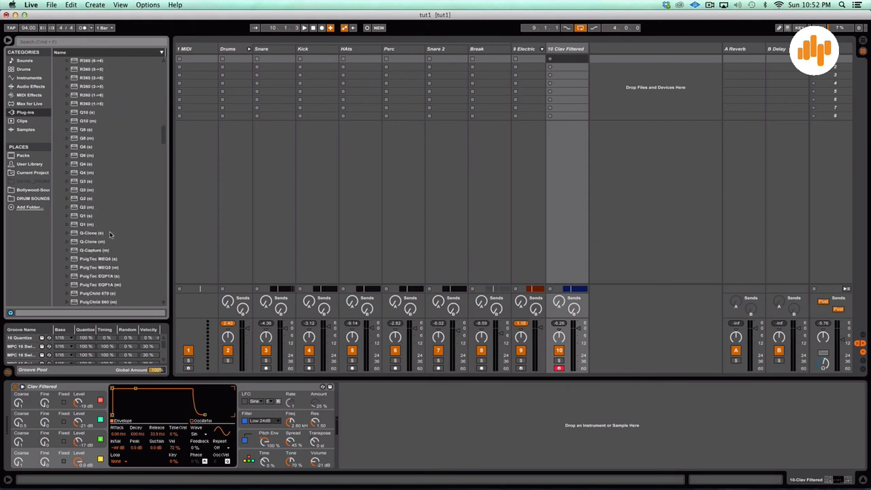
pyautogui.scroll(-12, 110, 234)
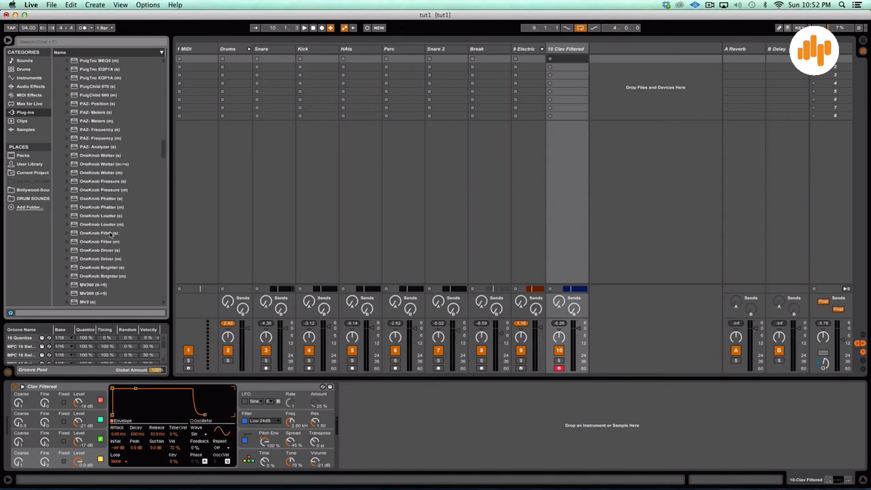
pyautogui.scroll(-12, 111, 235)
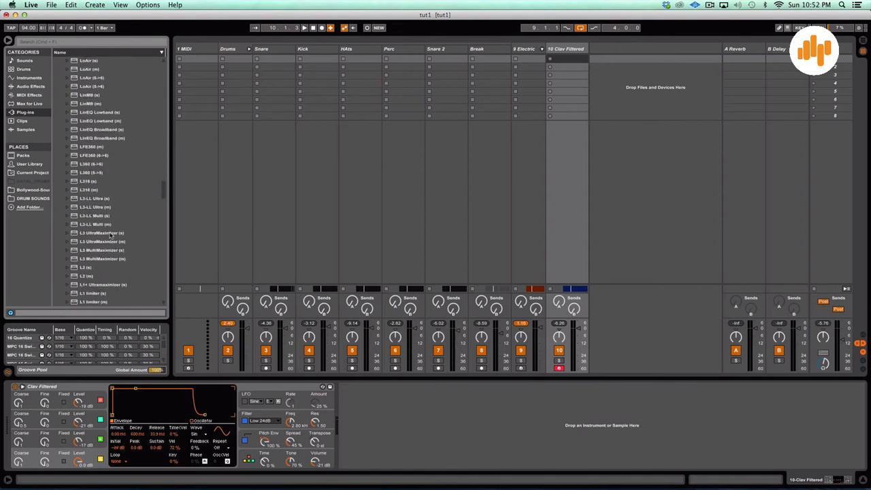
pyautogui.scroll(-10, 111, 236)
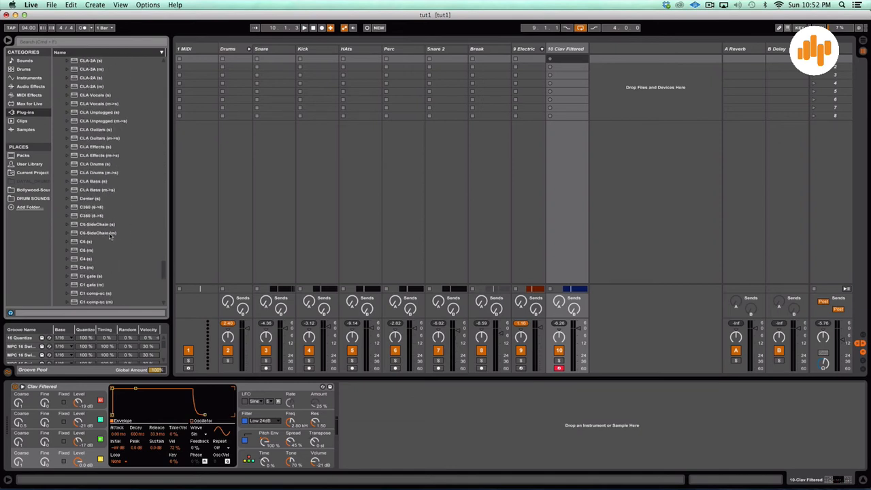
pyautogui.scroll(-10, 111, 235)
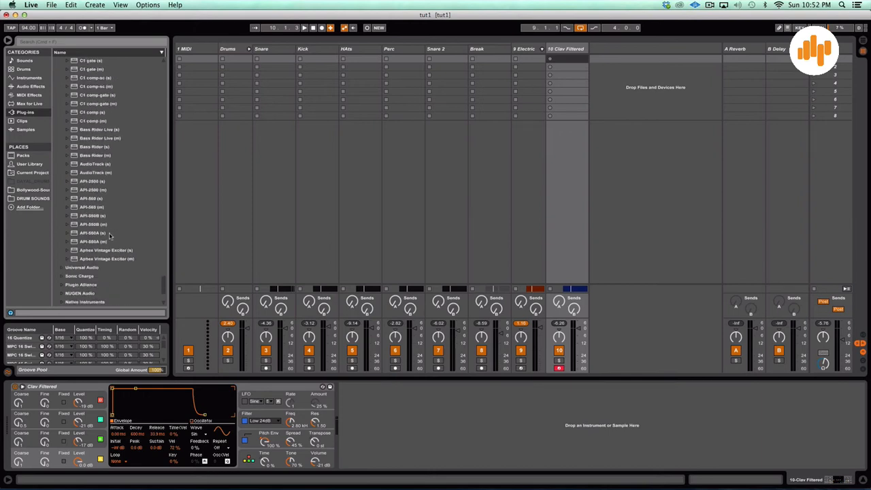
pyautogui.scroll(9, 110, 235)
pyautogui.scroll(8, 110, 236)
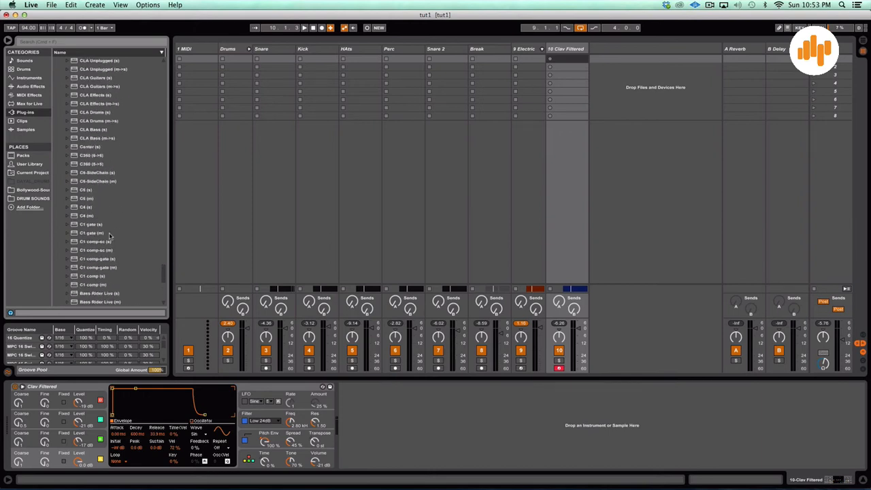
pyautogui.scroll(3, 107, 236)
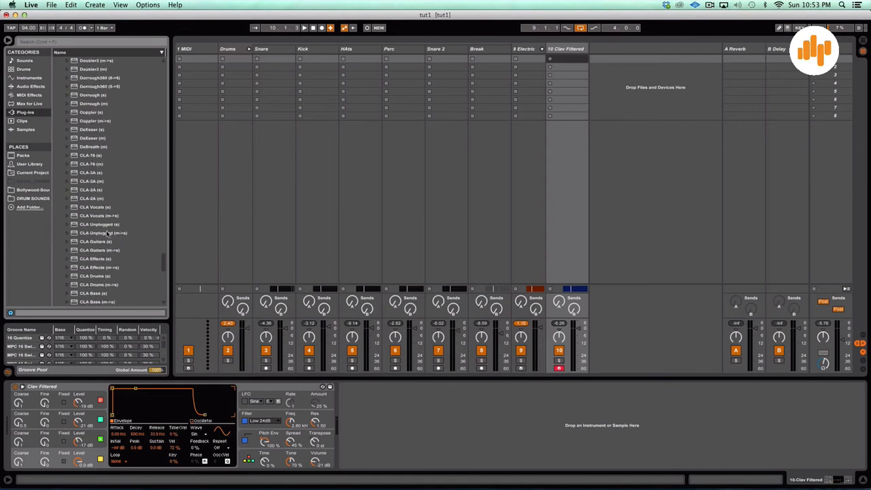
pyautogui.click(99, 157)
pyautogui.moveTo(99, 156); pyautogui.dragTo(413, 416)
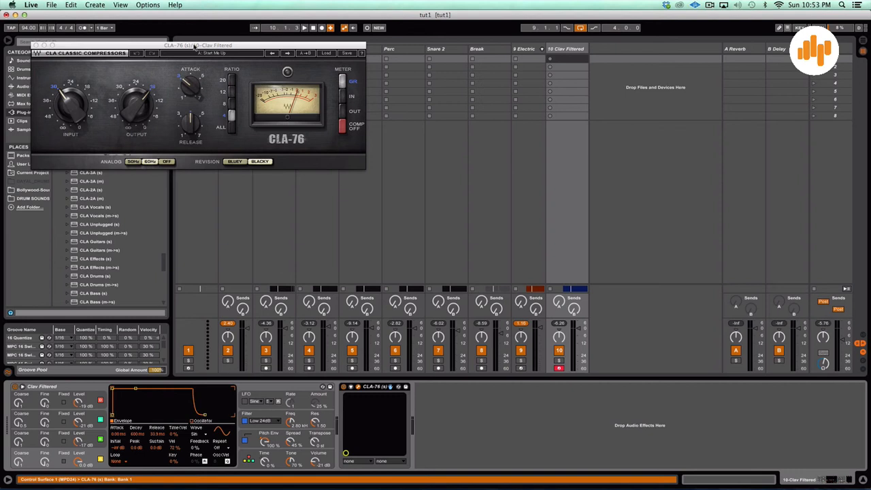
pyautogui.moveTo(195, 45); pyautogui.dragTo(608, 134)
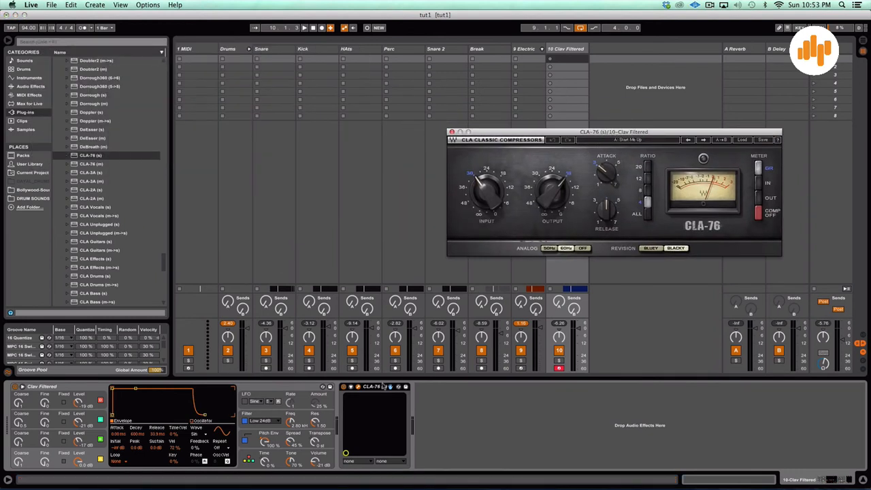
# Play the loop, set the CLA-76 input to about -24 and compare the clav with the compressor off and on
pyautogui.press('space')
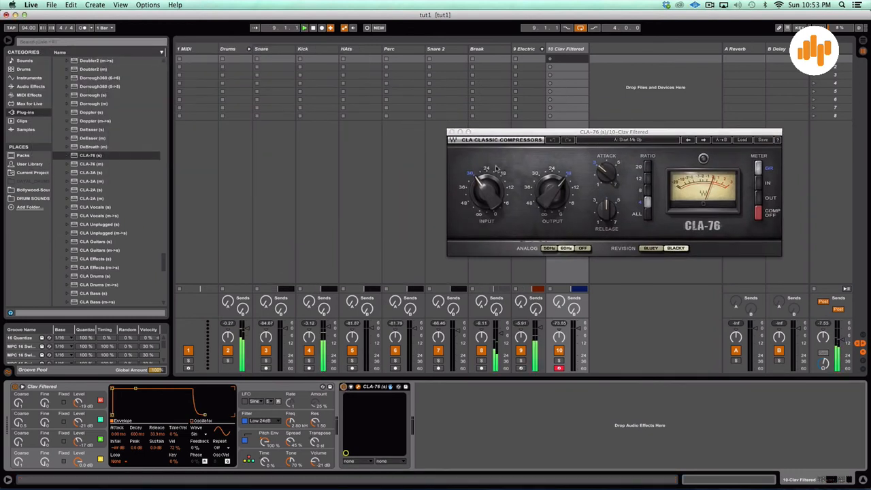
pyautogui.moveTo(487, 193); pyautogui.dragTo(486, 181)
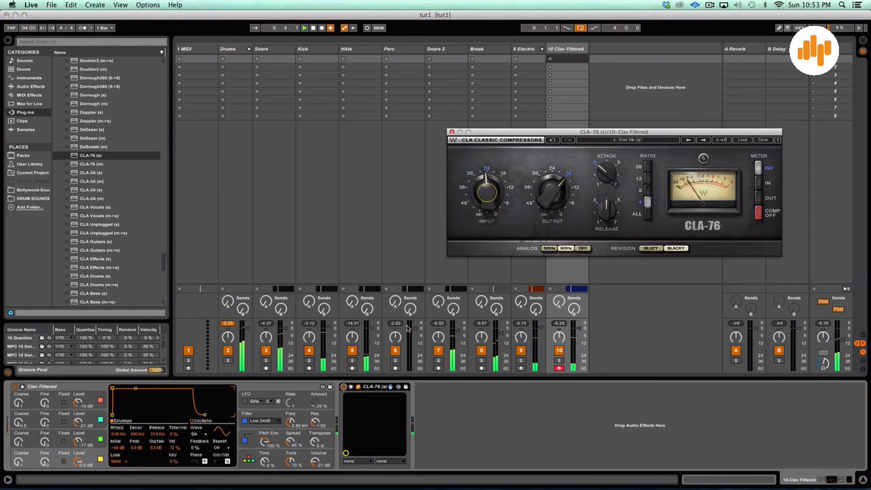
pyautogui.click(344, 387)
pyautogui.click(344, 387)
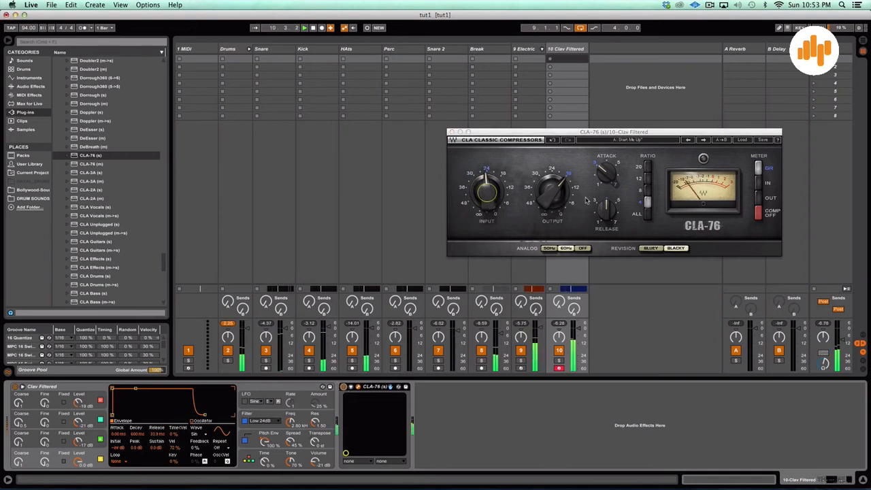
# Set the CLA-76 ratio to 8, try a slower attack-knob setting of about 5.5 and bring the release to 1.00
pyautogui.click(607, 210)
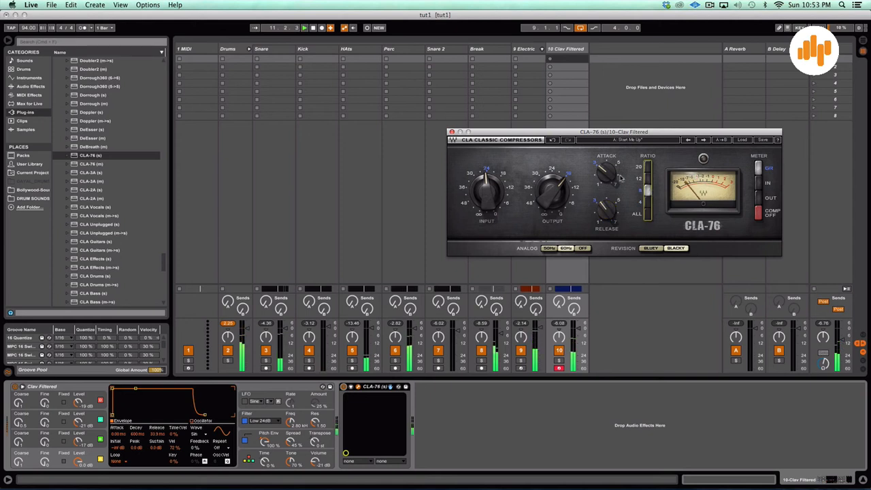
pyautogui.moveTo(605, 217); pyautogui.dragTo(609, 211)
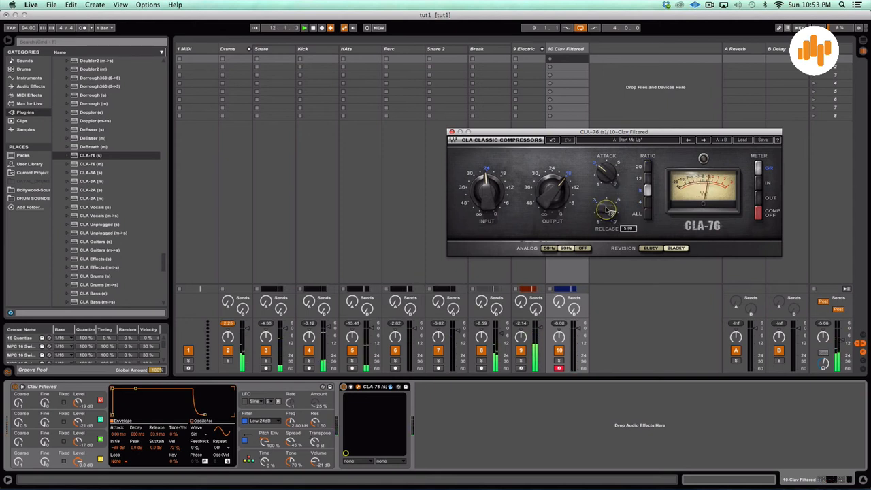
pyautogui.moveTo(603, 173); pyautogui.dragTo(610, 169)
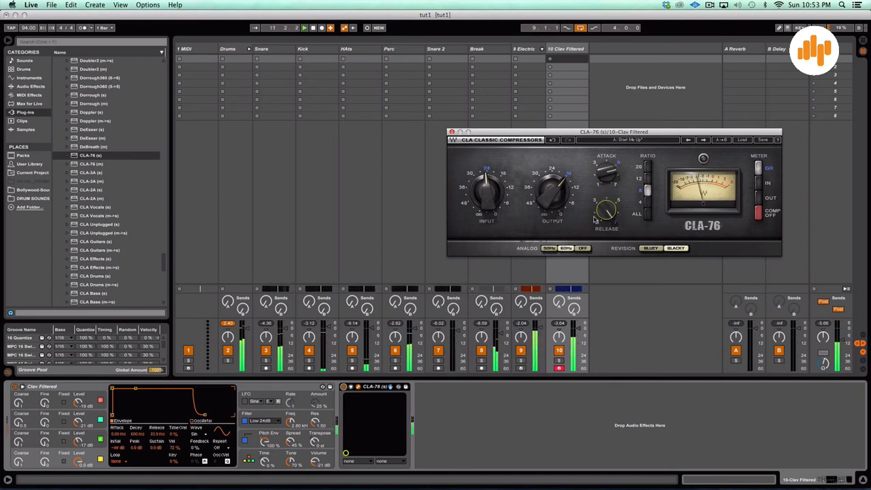
pyautogui.moveTo(597, 217)
pyautogui.mouseDown()
pyautogui.moveTo(597, 208)
pyautogui.moveTo(597, 224)
pyautogui.mouseUp()
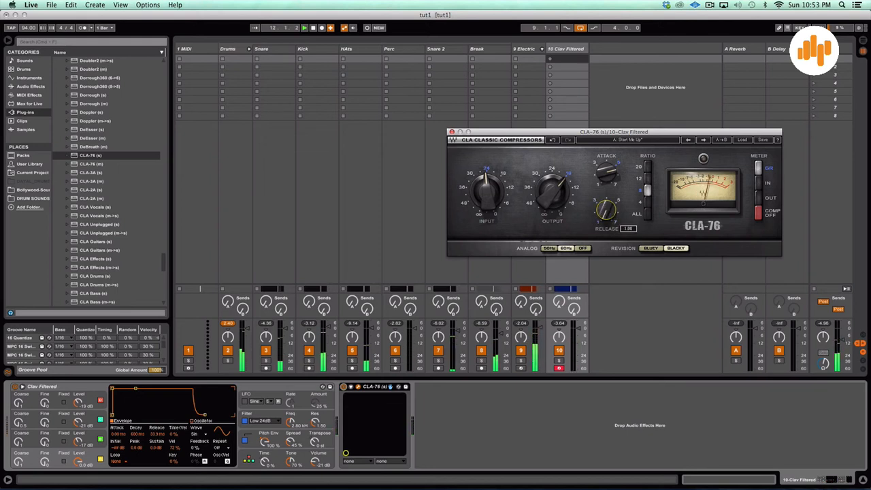
# Fine-tune the CLA-76 by ear, bringing the attack to about 4 and the release to about 3.4
pyautogui.moveTo(611, 175); pyautogui.dragTo(611, 168)
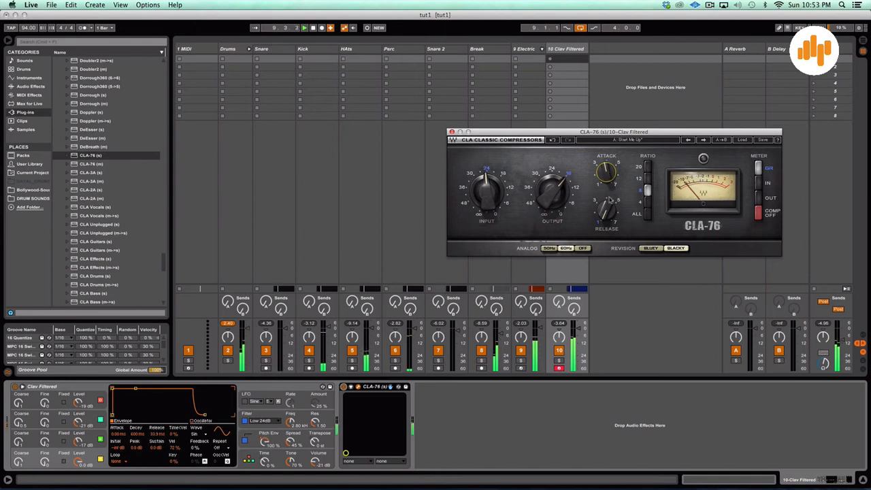
pyautogui.moveTo(605, 213); pyautogui.dragTo(604, 209)
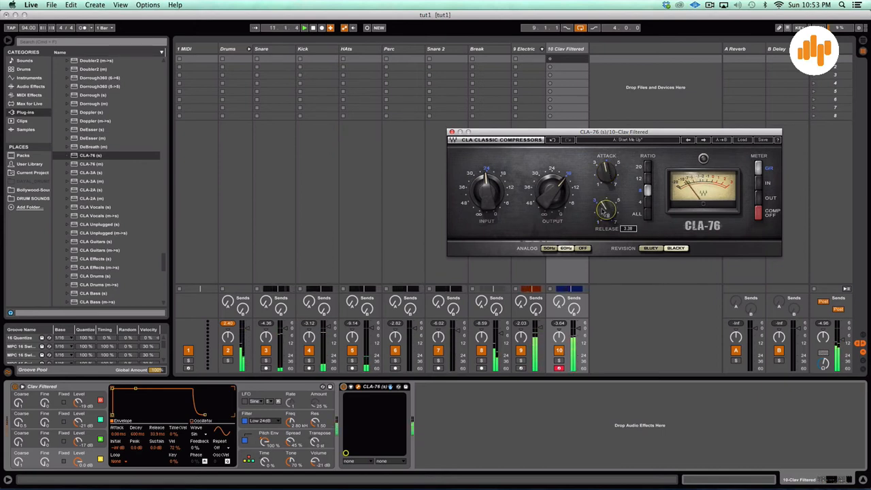
pyautogui.moveTo(606, 179); pyautogui.dragTo(606, 176)
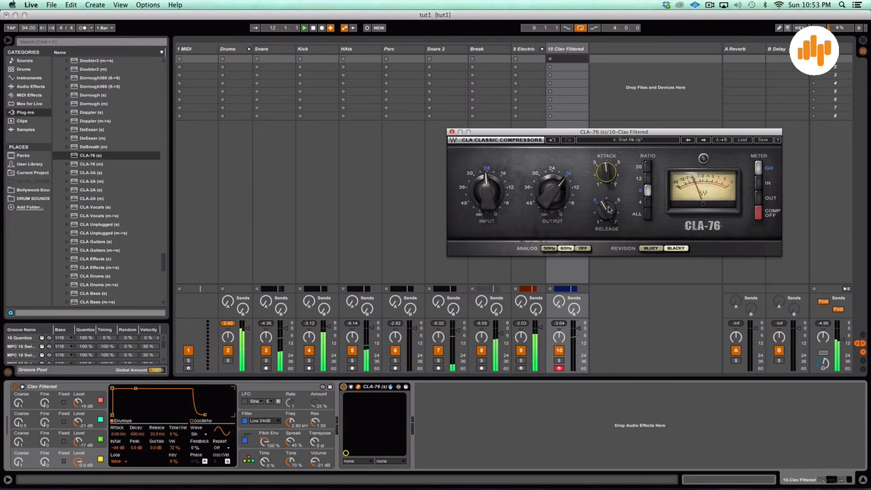
pyautogui.moveTo(615, 217); pyautogui.dragTo(615, 217)
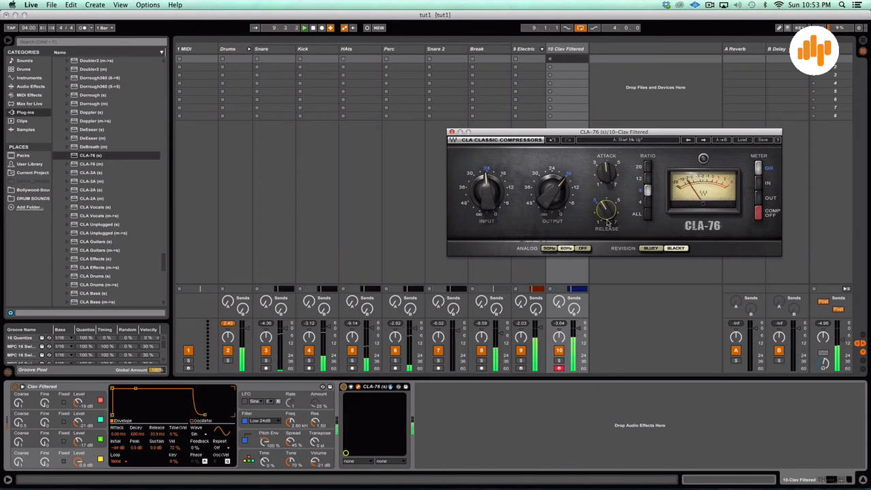
pyautogui.moveTo(606, 176); pyautogui.dragTo(606, 173)
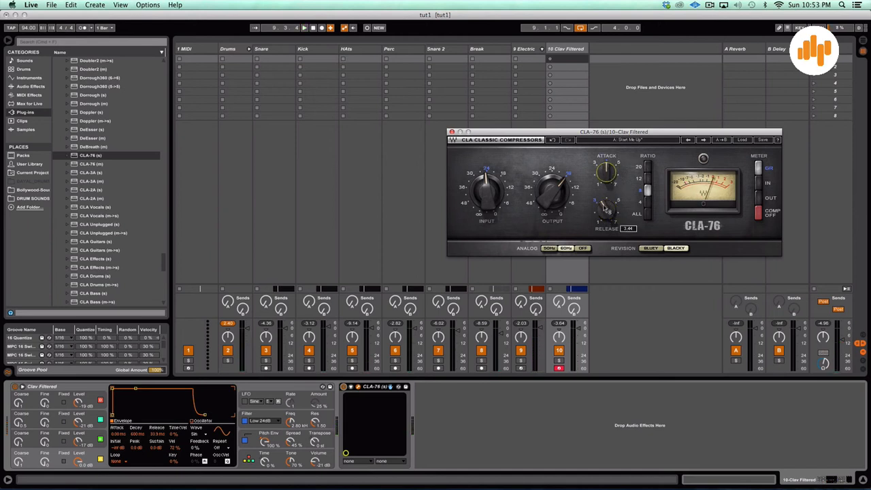
pyautogui.click(604, 209)
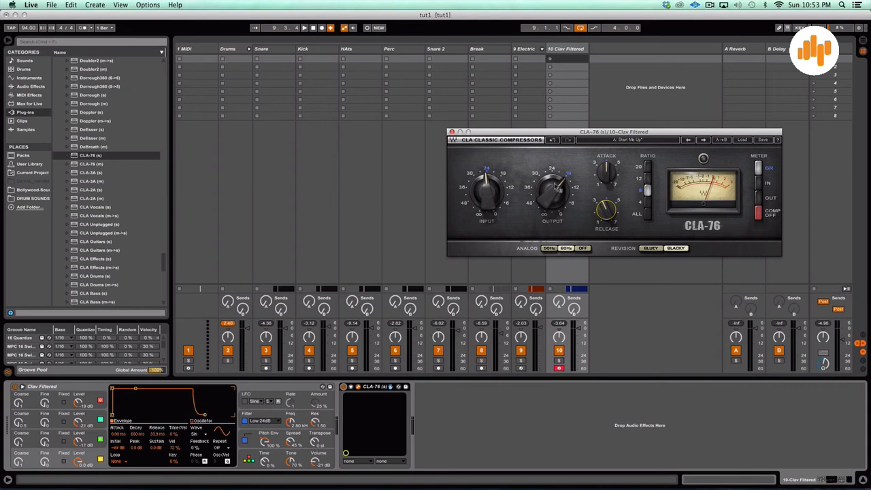
# Lower the CLA-76 output slightly and raise the attack to about 5.4 and the release to about 5
pyautogui.moveTo(559, 189); pyautogui.dragTo(559, 187)
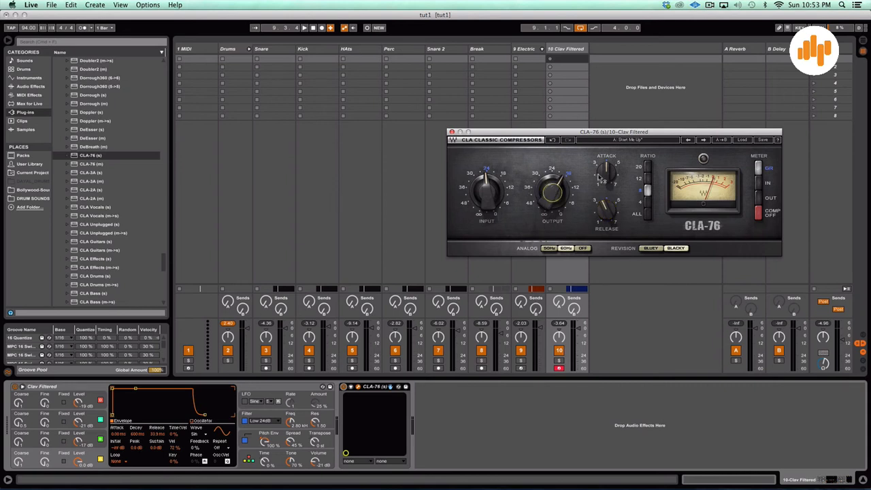
pyautogui.moveTo(602, 176); pyautogui.dragTo(602, 168)
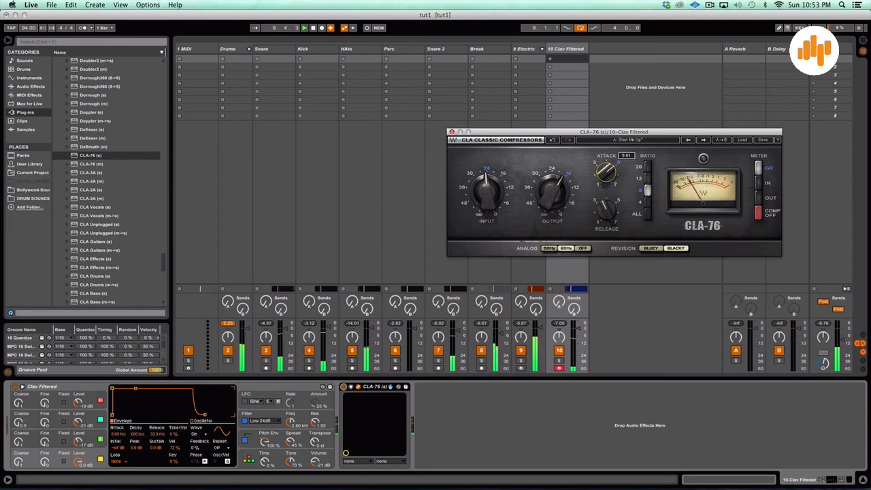
pyautogui.click(605, 210)
pyautogui.moveTo(605, 209); pyautogui.dragTo(605, 177)
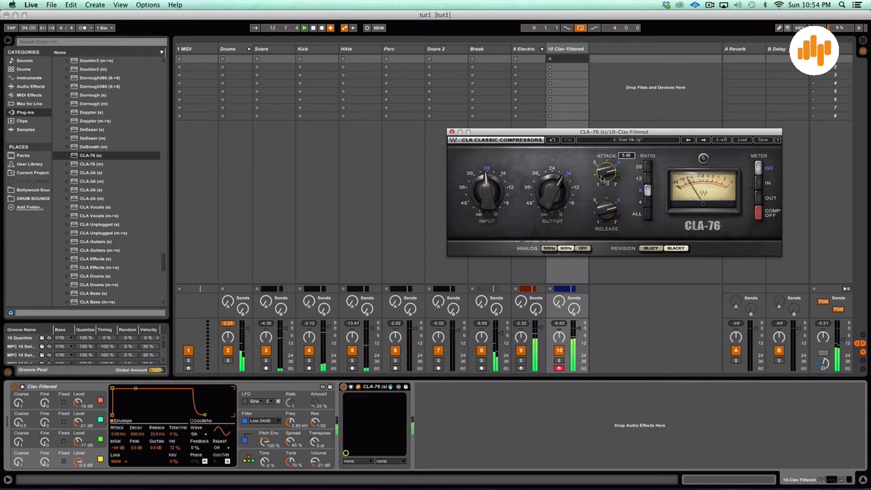
# Set the CLA-76 ratio to 12 and rebalance its gain with a lower output and an input of -21.8
pyautogui.click(646, 180)
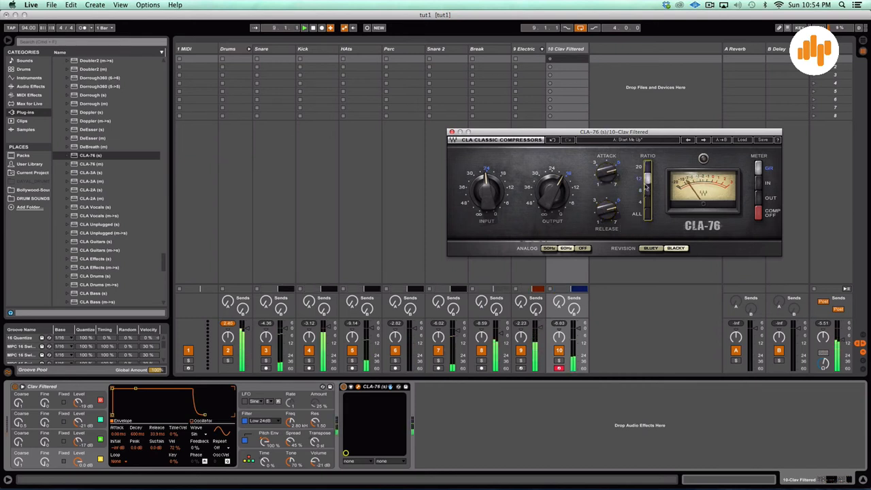
pyautogui.moveTo(552, 193); pyautogui.dragTo(552, 203)
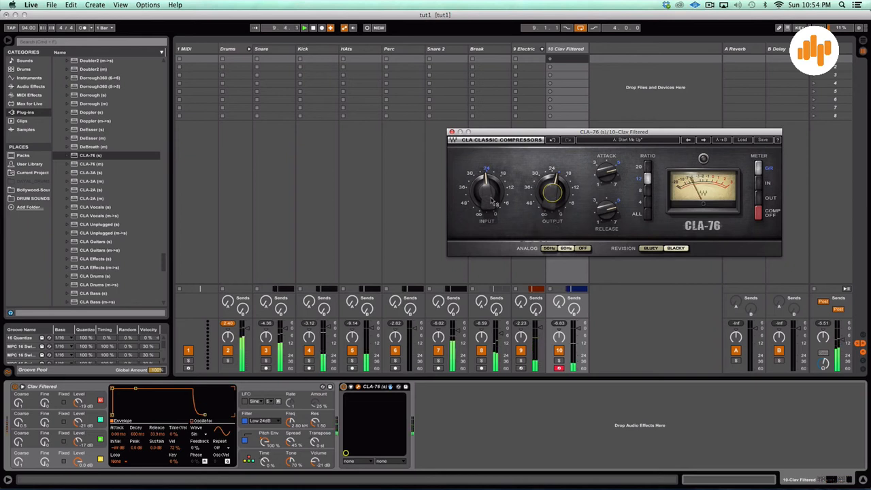
pyautogui.moveTo(488, 198); pyautogui.dragTo(488, 193)
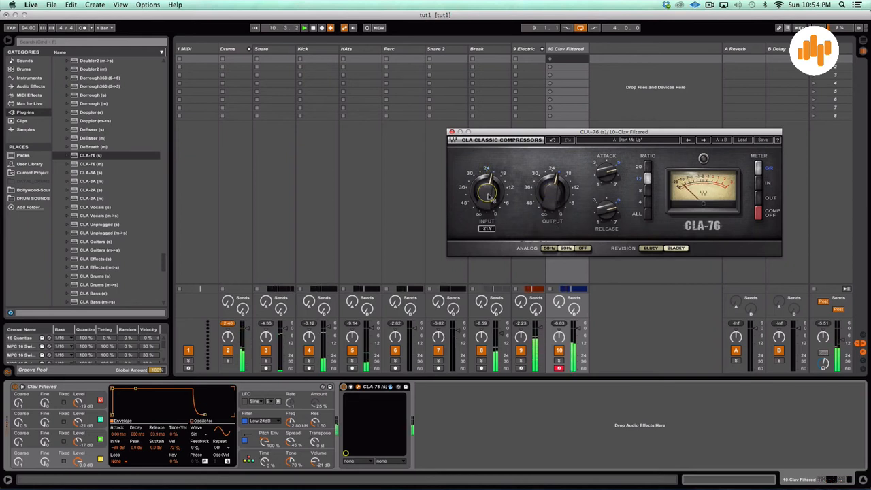
# Compare the clav with the CLA-76 switched off and on during playback, and close the compressor window
pyautogui.click(344, 388)
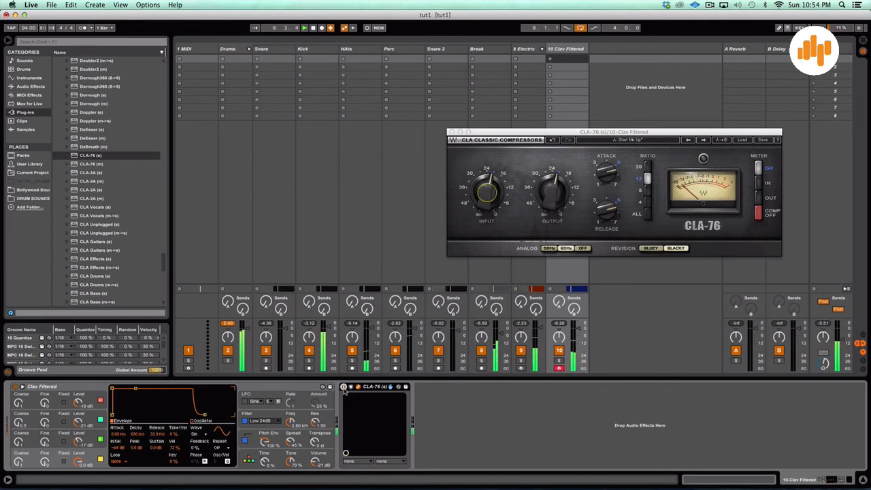
pyautogui.click(344, 387)
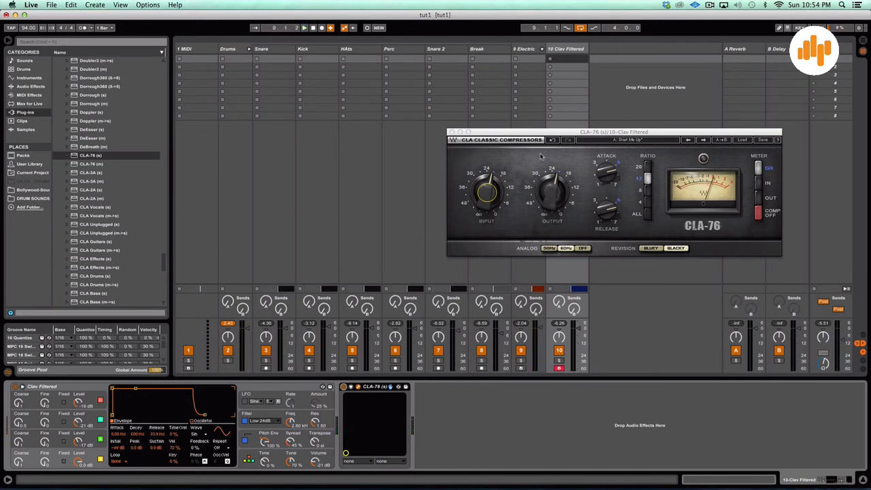
pyautogui.click(452, 132)
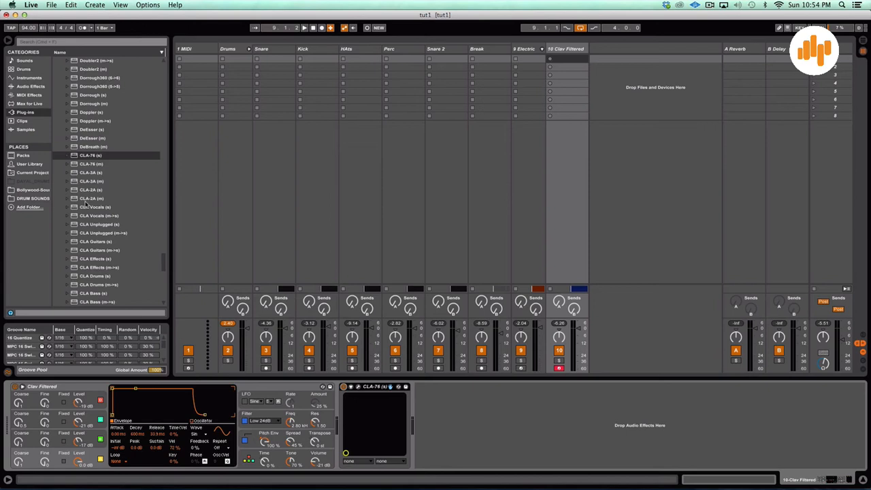
# Save the set and show the Drums group's individual tracks in the Arrangement view
pyautogui.press('super+s')
pyautogui.press('Tab')
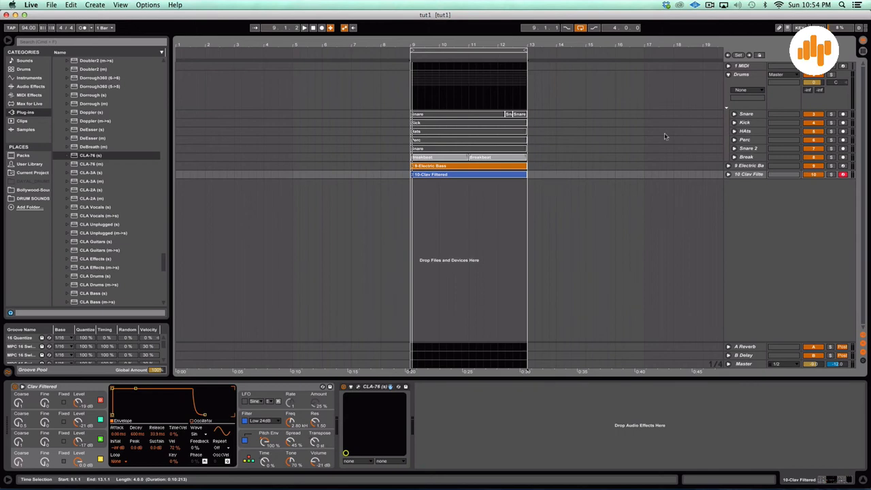
pyautogui.click(727, 109)
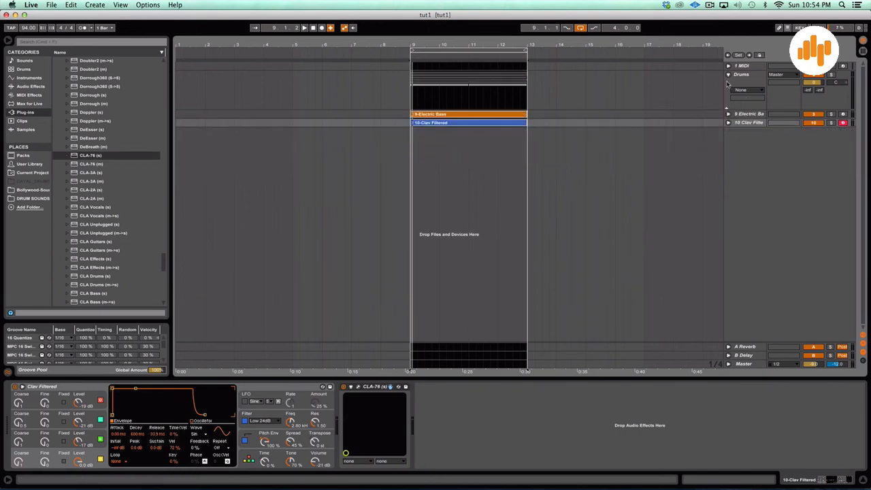
pyautogui.click(729, 75)
pyautogui.click(744, 77)
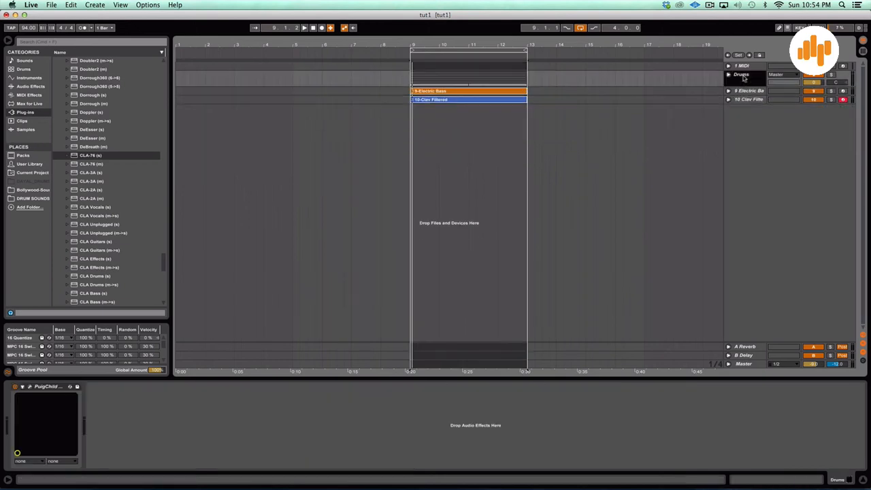
pyautogui.click(729, 75)
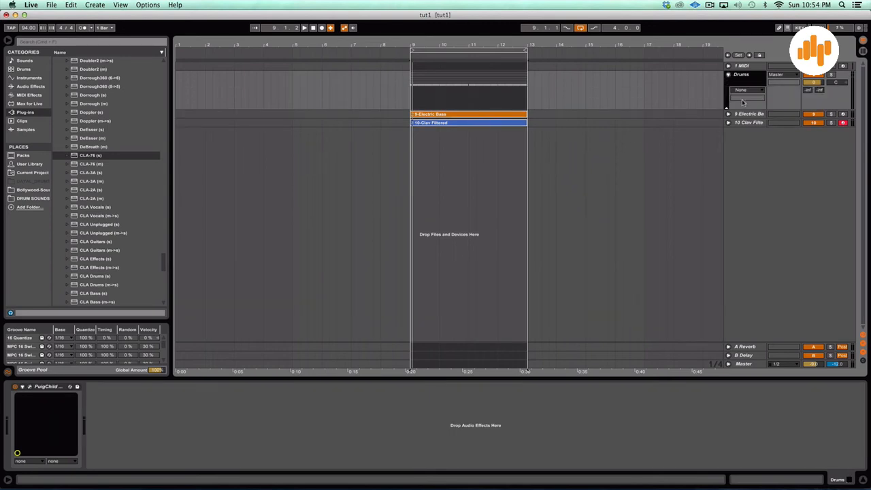
pyautogui.click(727, 109)
# Find the VEQ3 (s) equalizer among the plug-ins and add it to the Kick track
pyautogui.click(744, 122)
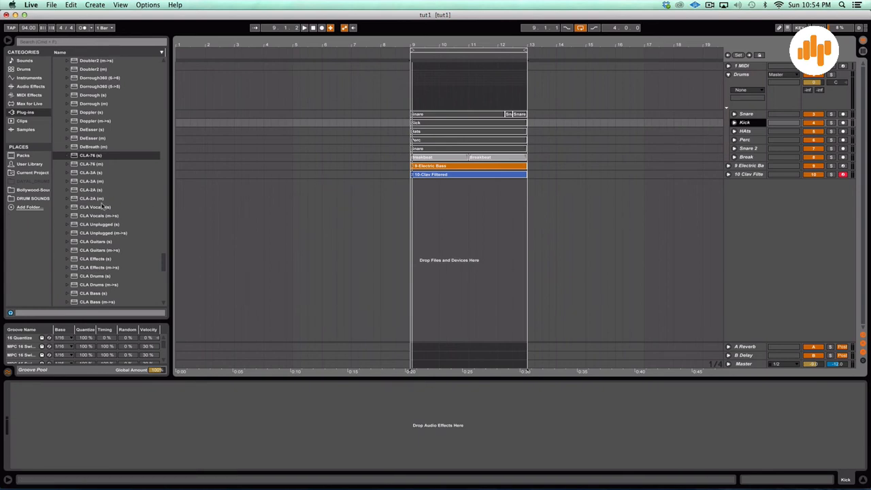
pyautogui.scroll(-3, 101, 211)
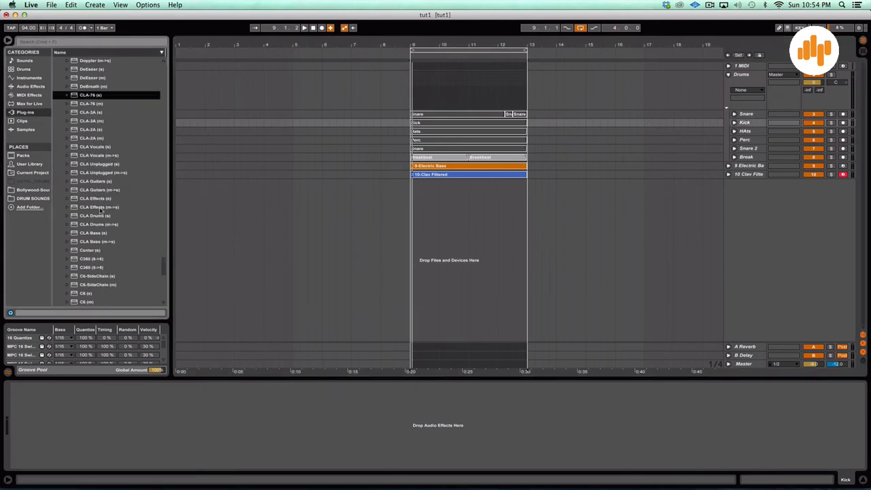
pyautogui.scroll(-20, 100, 212)
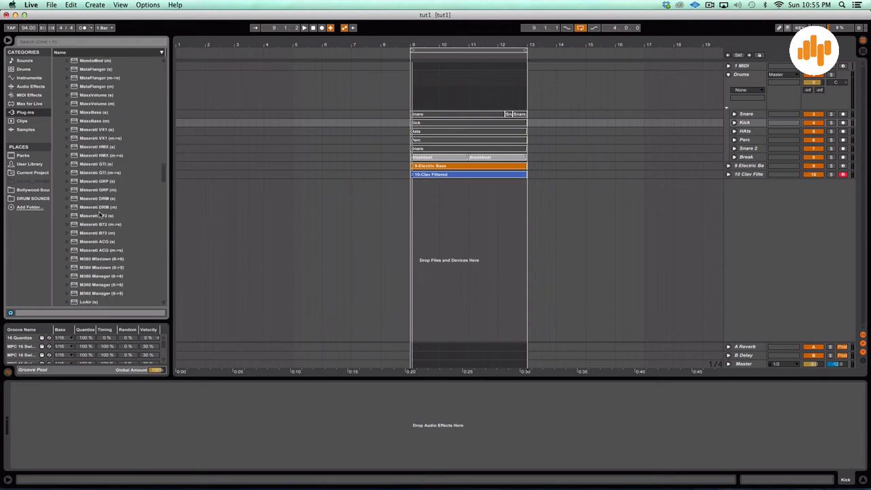
pyautogui.scroll(-20, 100, 214)
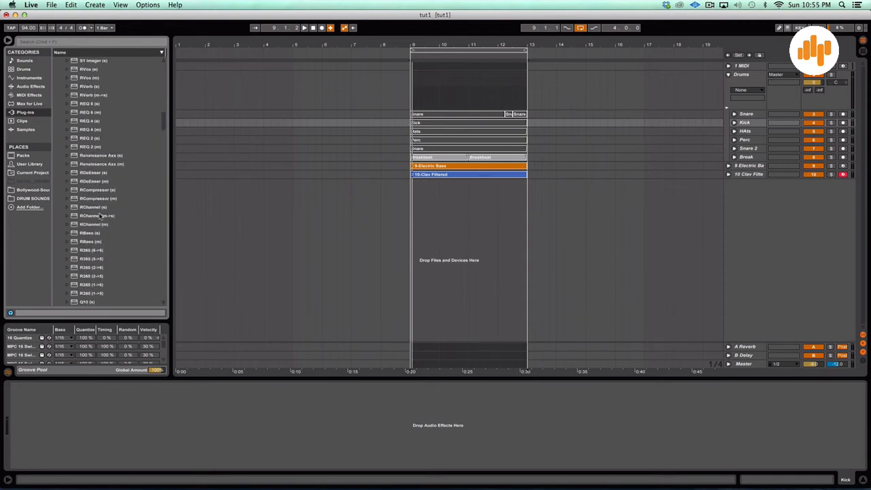
pyautogui.scroll(-15, 100, 215)
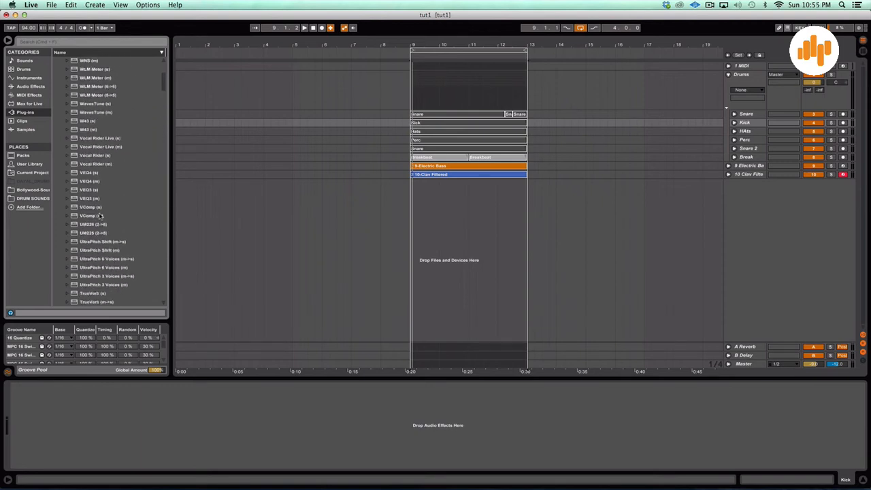
pyautogui.scroll(-5, 100, 216)
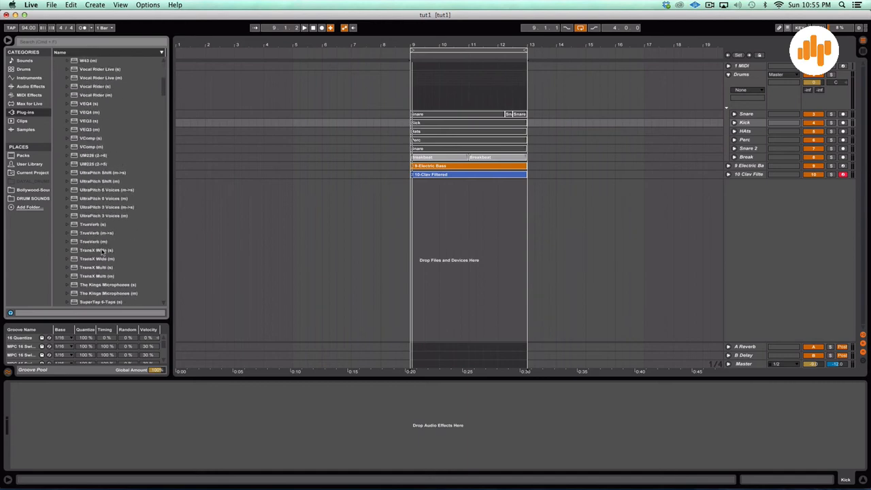
pyautogui.click(91, 130)
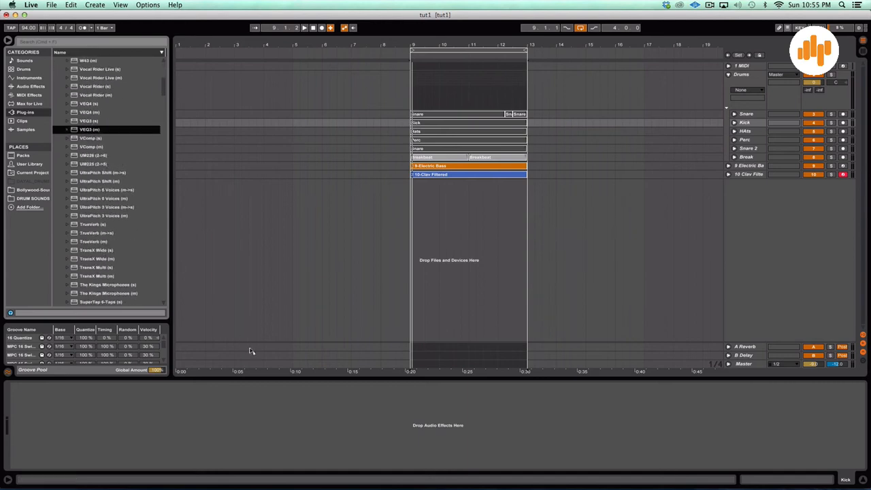
pyautogui.click(91, 122)
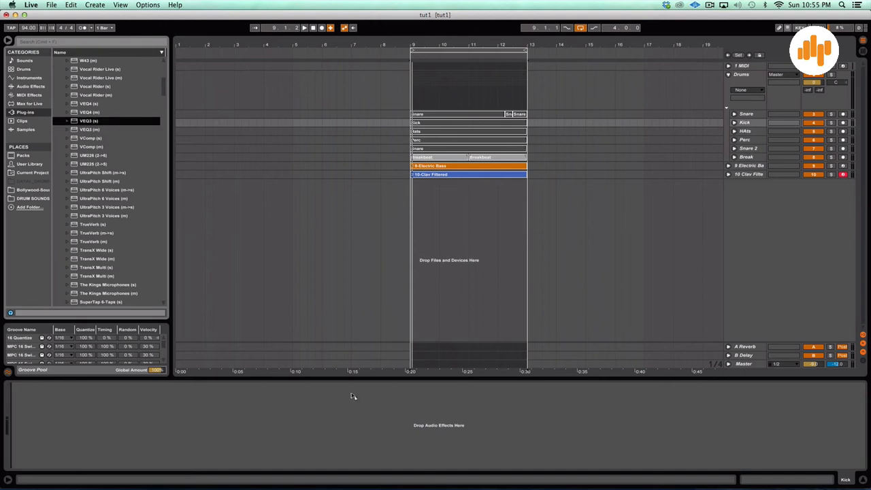
pyautogui.moveTo(509, 124); pyautogui.dragTo(507, 125)
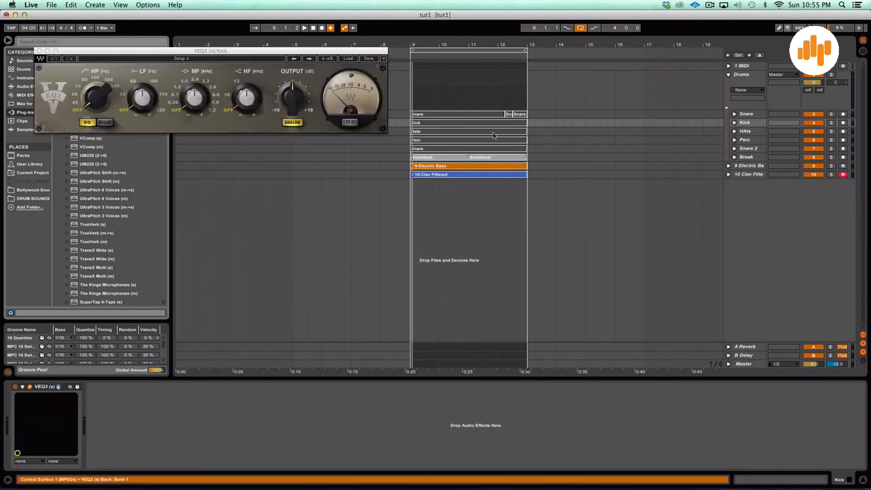
# During loop playback, set the kick's VEQ3 high-pass to 45 Hz and raise the gain at MF 2.4 kHz and HF 10 kHz
pyautogui.moveTo(268, 53); pyautogui.dragTo(600, 220)
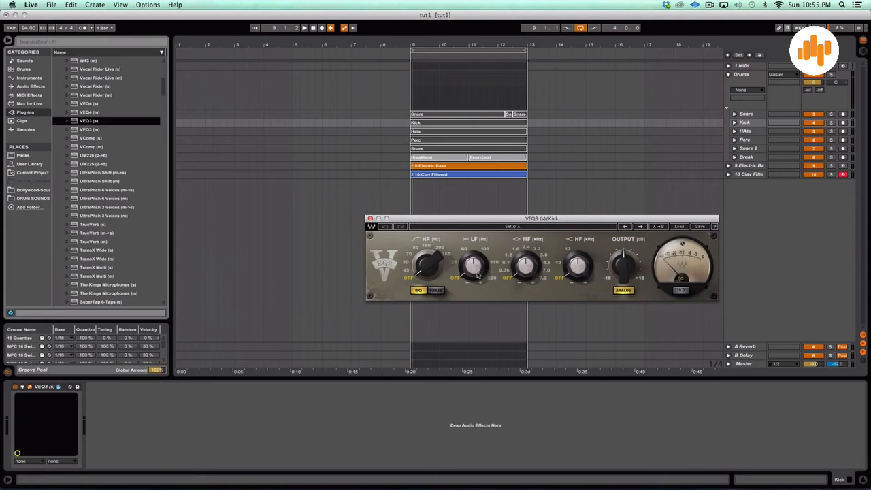
pyautogui.press('space')
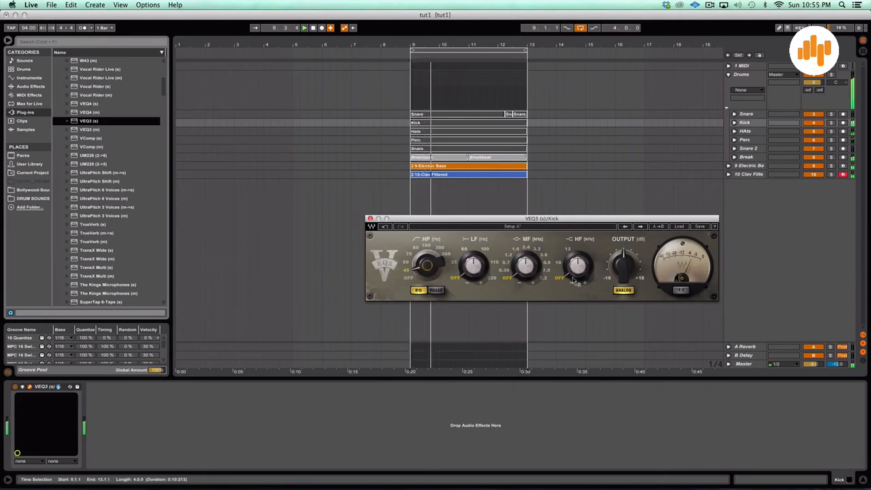
pyautogui.click(526, 248)
pyautogui.moveTo(526, 266); pyautogui.dragTo(526, 242)
pyautogui.click(559, 263)
pyautogui.moveTo(578, 266); pyautogui.dragTo(578, 251)
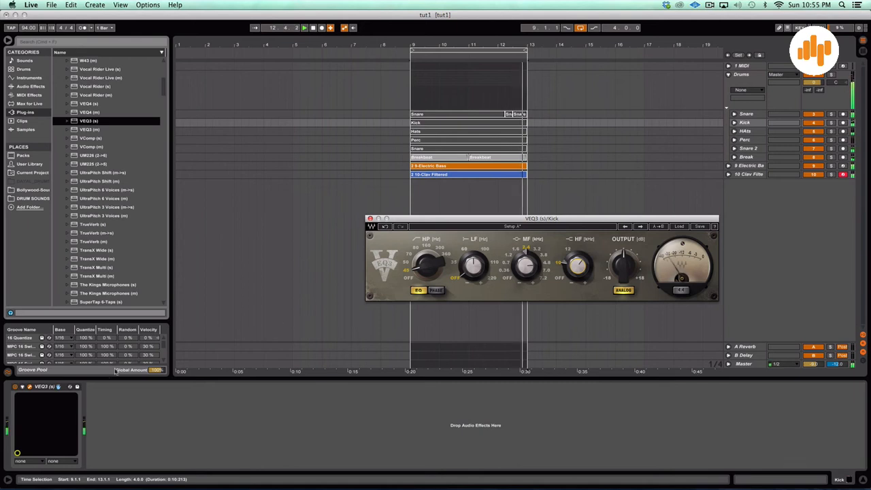
# Compare the kick without the VEQ3, readjust its mid and high gains, and save the set with the plug-in window closed
pyautogui.click(15, 386)
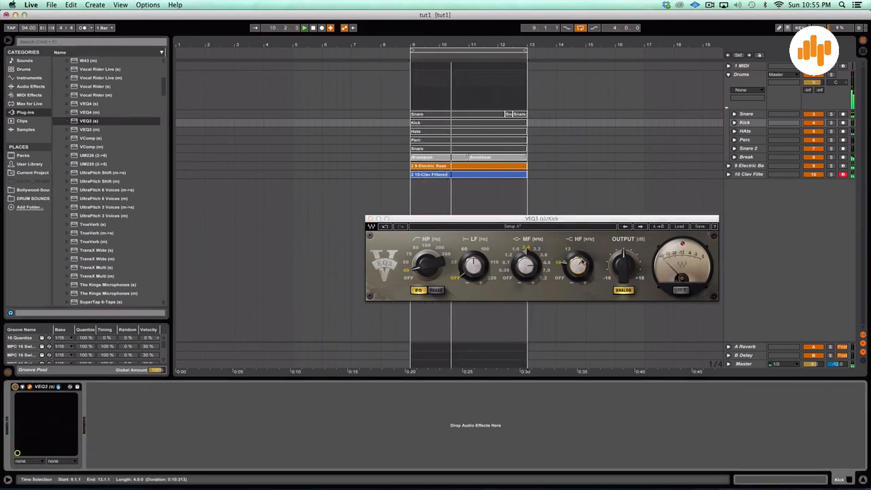
pyautogui.moveTo(578, 267); pyautogui.dragTo(578, 291)
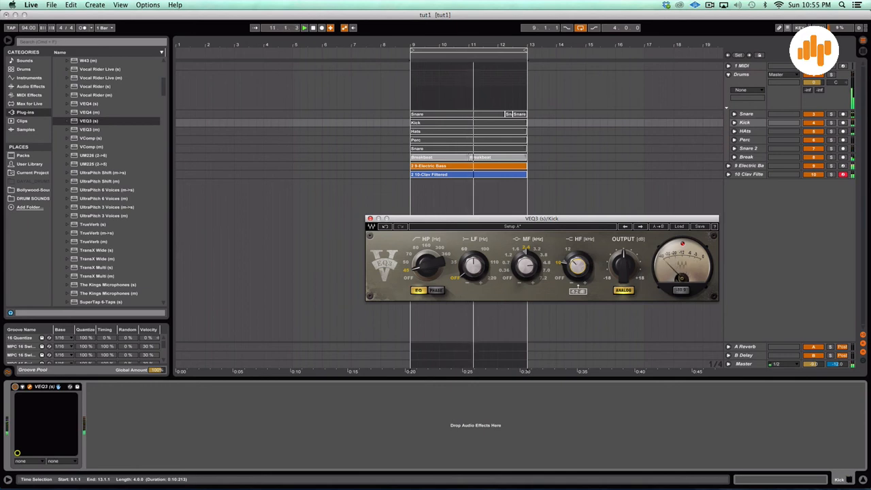
pyautogui.moveTo(526, 266); pyautogui.dragTo(526, 288)
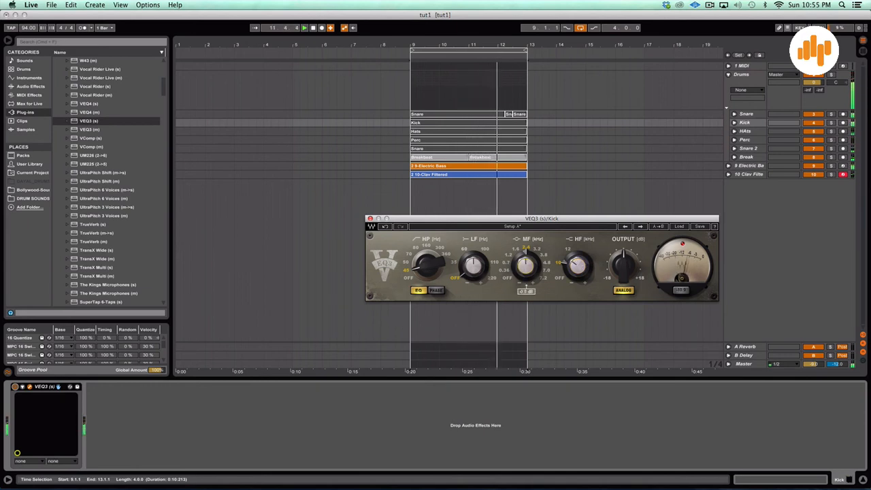
pyautogui.moveTo(577, 267); pyautogui.dragTo(577, 252)
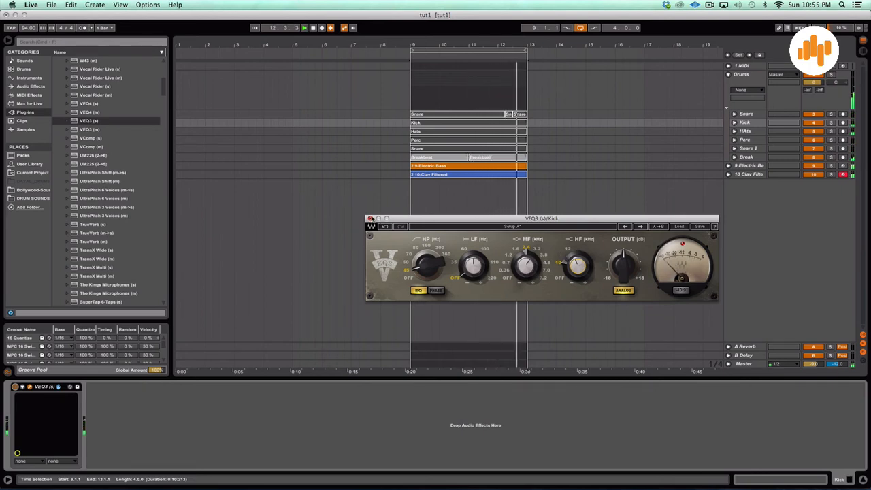
pyautogui.click(371, 219)
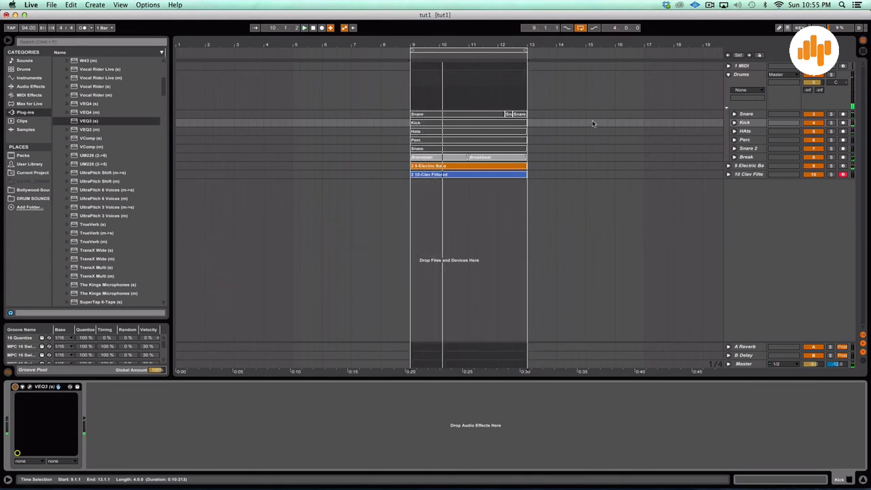
pyautogui.press('super+s')
# Load iZotope's Ozone 5 Audio Unit on the Master track and dismiss its Preset Manager
pyautogui.click(744, 365)
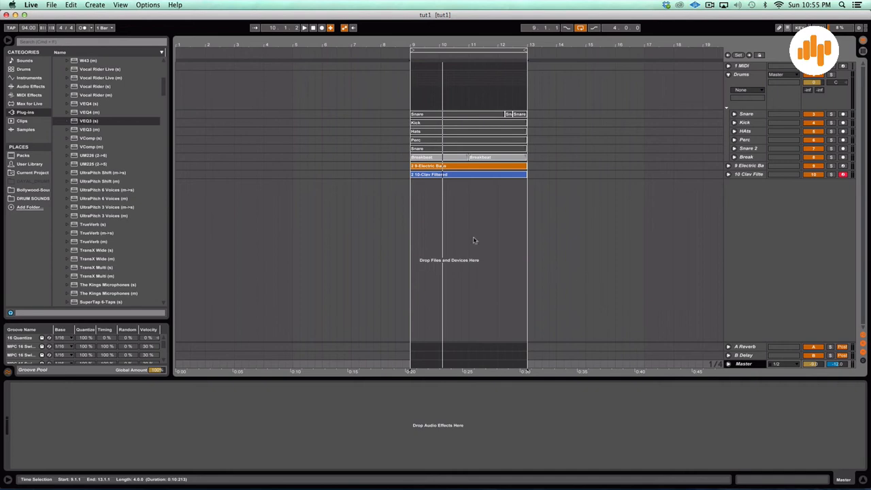
pyautogui.scroll(8, 75, 164)
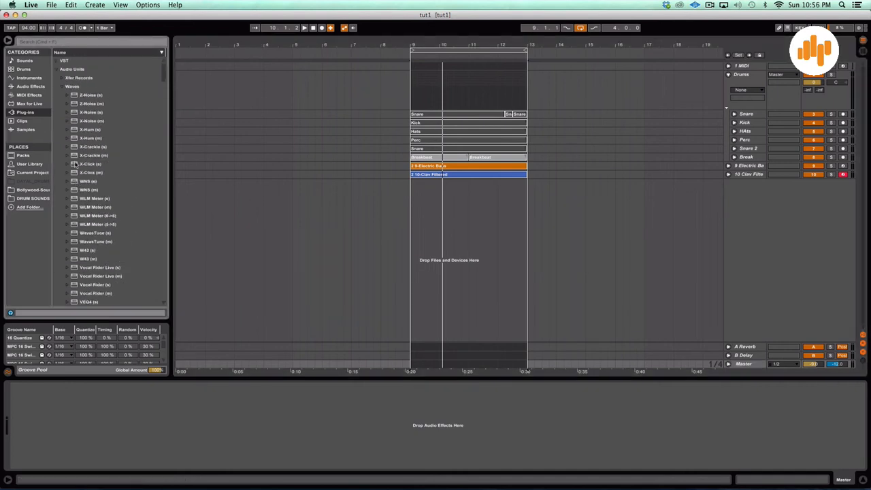
pyautogui.click(59, 86)
pyautogui.click(58, 70)
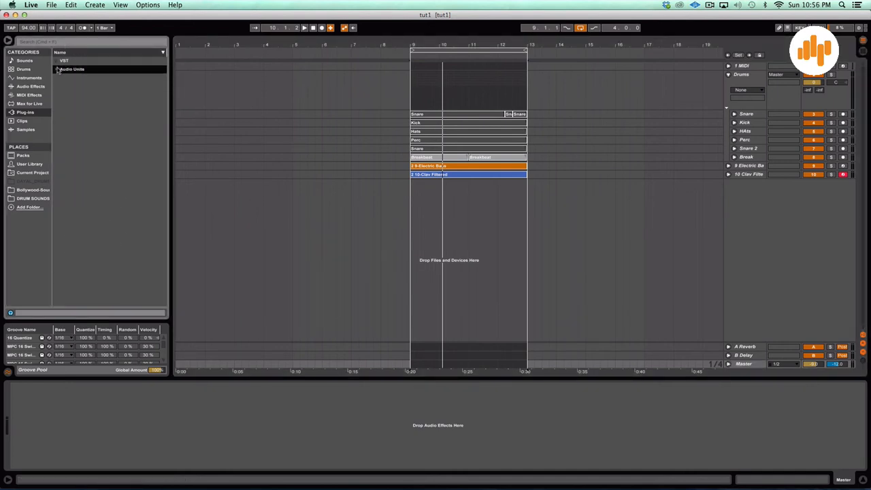
pyautogui.click(57, 70)
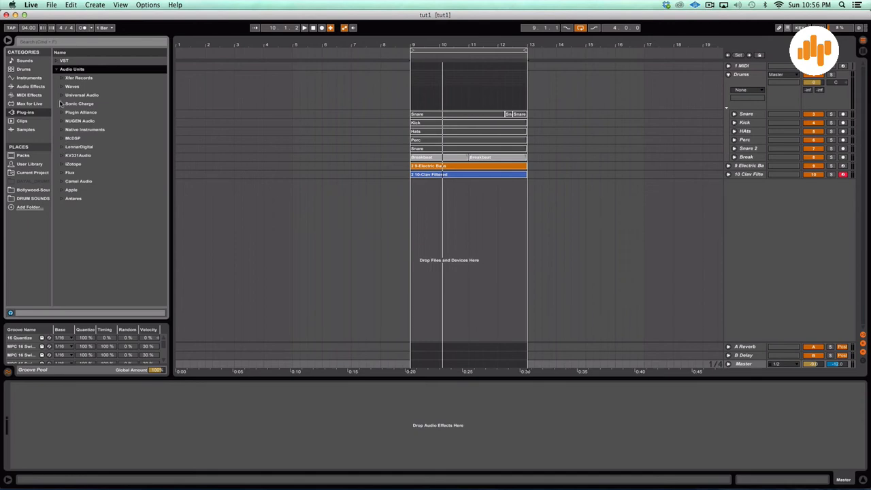
pyautogui.click(62, 164)
pyautogui.click(89, 174)
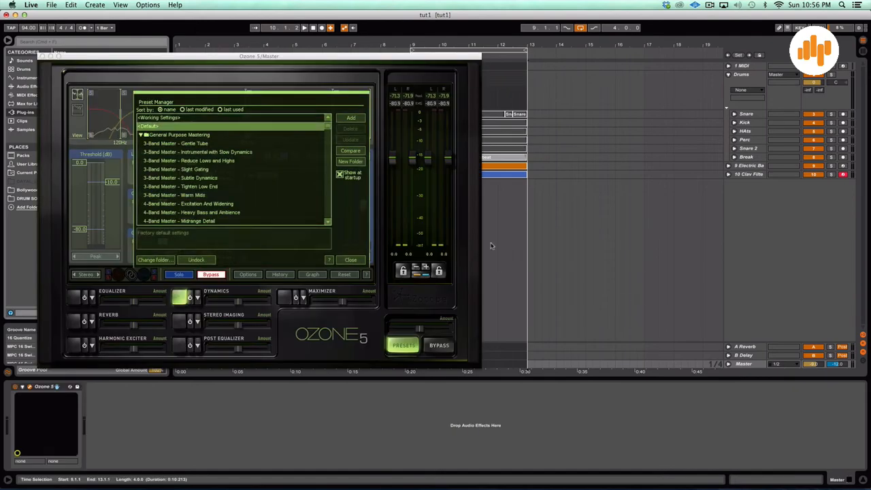
pyautogui.moveTo(327, 58); pyautogui.dragTo(676, 86)
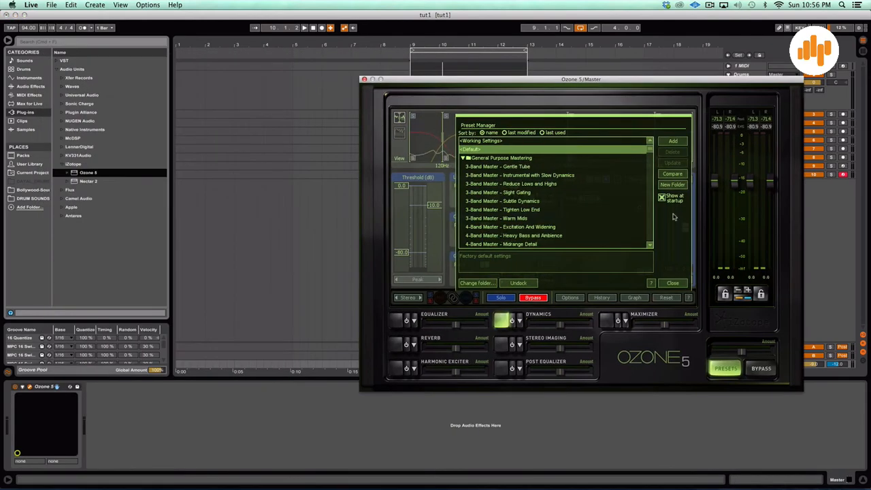
pyautogui.click(673, 283)
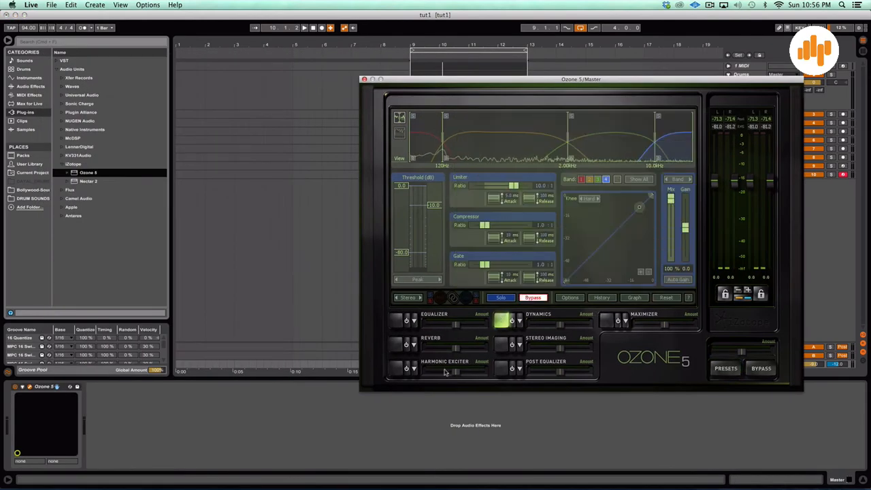
# Show Ozone's Equalizer module, change band 1 to a Flat HP filter at about 42 Hz, and play the loop
pyautogui.click(404, 322)
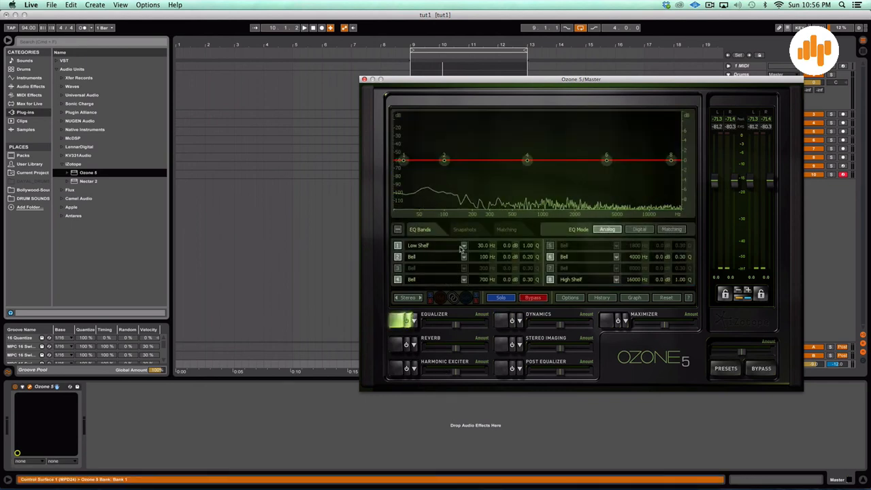
pyautogui.click(463, 246)
pyautogui.moveTo(435, 225)
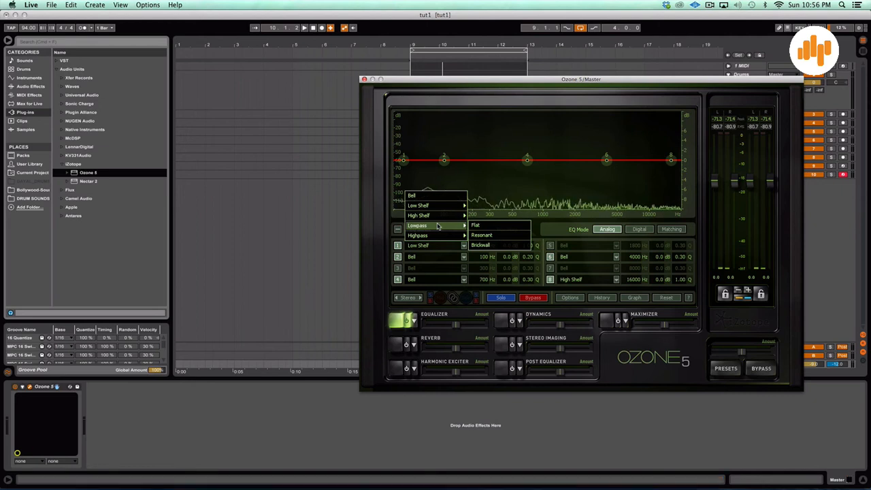
pyautogui.click(493, 236)
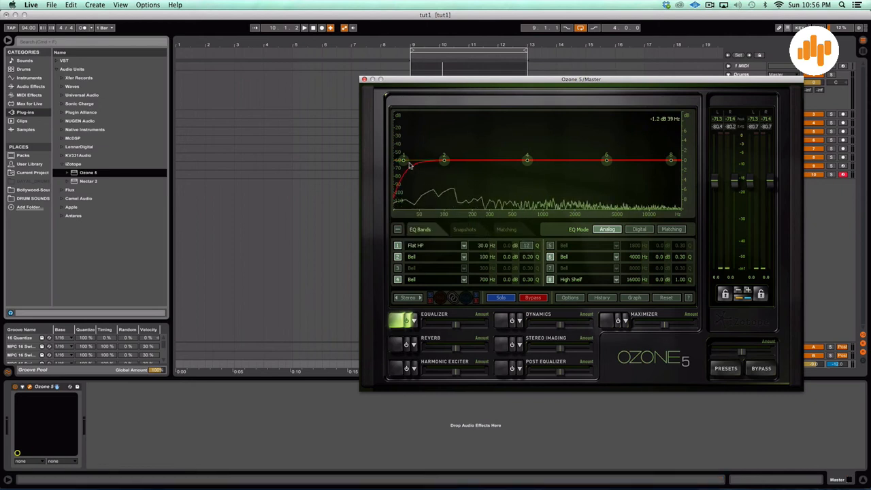
pyautogui.moveTo(405, 164); pyautogui.dragTo(413, 165)
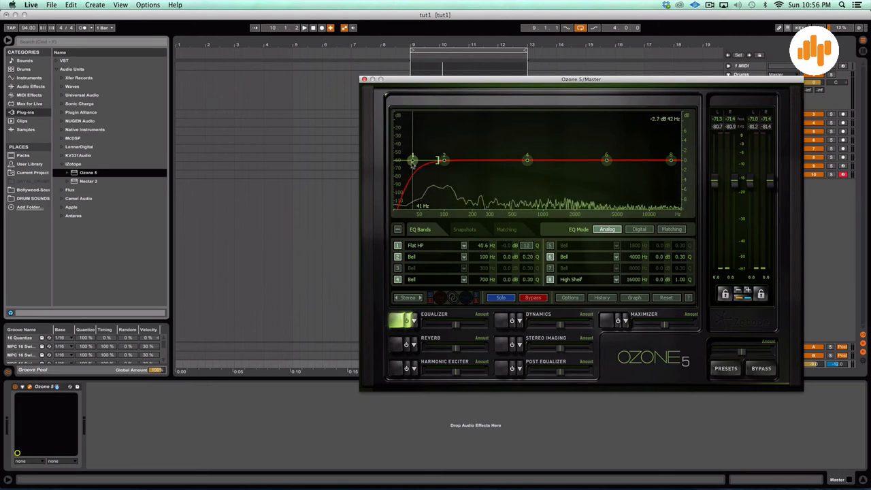
pyautogui.press('space')
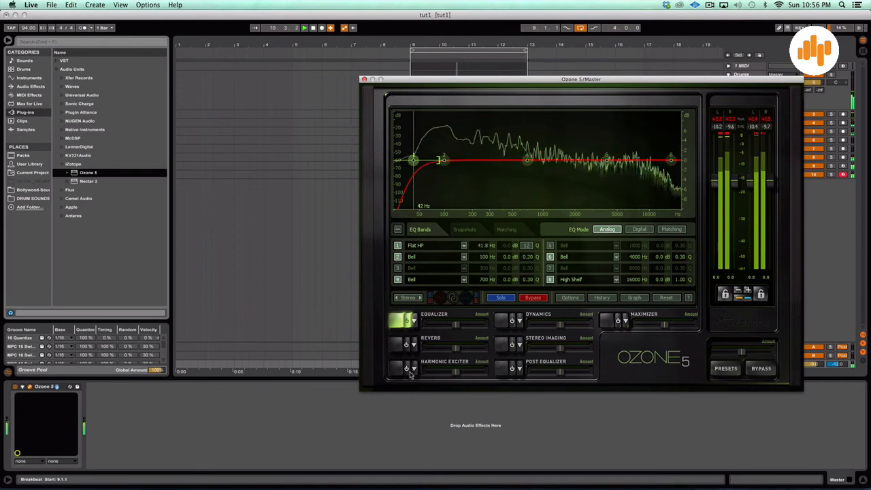
# Enable the Harmonic Exciter in Tube mode with the first crossover at 132 Hz and the band 1 amount at 8.9
pyautogui.click(446, 363)
pyautogui.press('space')
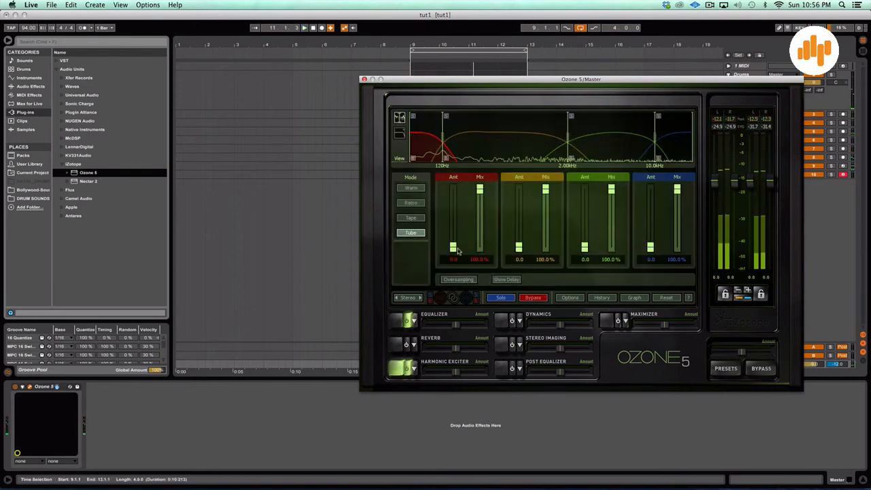
pyautogui.moveTo(444, 138); pyautogui.dragTo(447, 138)
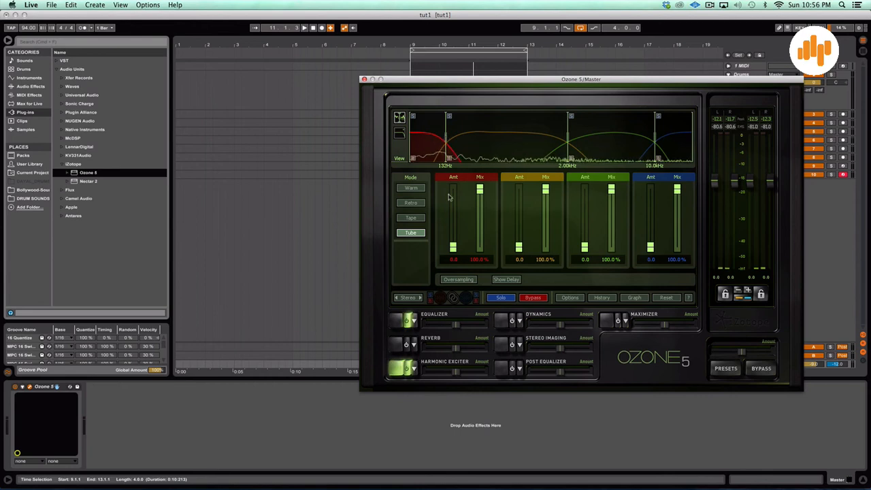
pyautogui.moveTo(453, 247); pyautogui.dragTo(453, 213)
pyautogui.click(413, 220)
pyautogui.click(411, 233)
pyautogui.press('space')
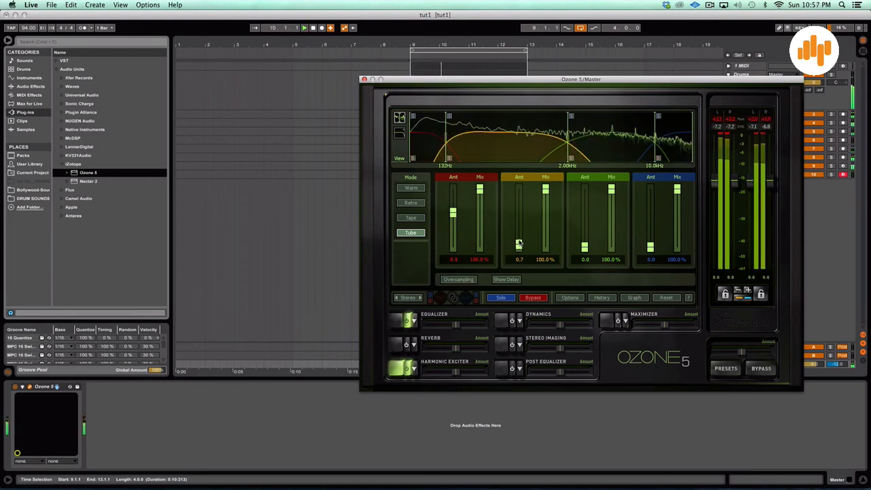
# Set the exciter's band 2 amount to 5.7 with a 536 Hz upper crossover, and band 4 to 7.1 from 9.95 kHz
pyautogui.moveTo(519, 246); pyautogui.dragTo(519, 240)
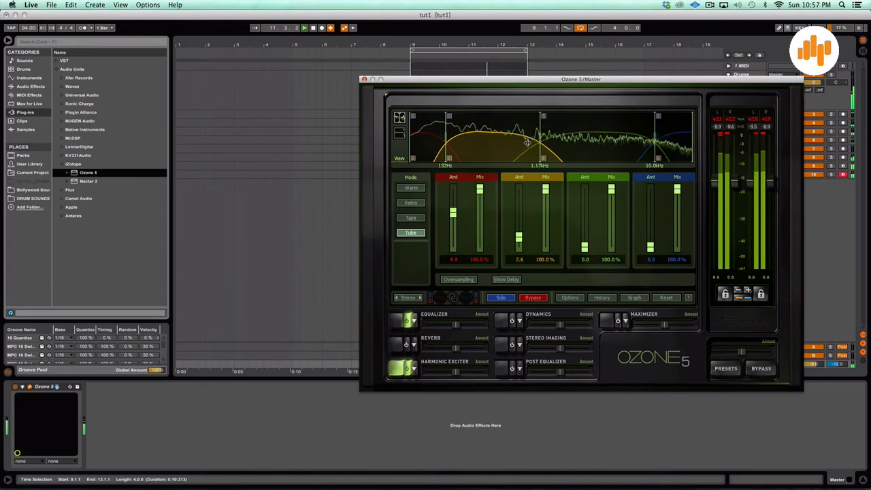
pyautogui.moveTo(518, 237); pyautogui.dragTo(519, 223)
pyautogui.moveTo(651, 247); pyautogui.dragTo(651, 226)
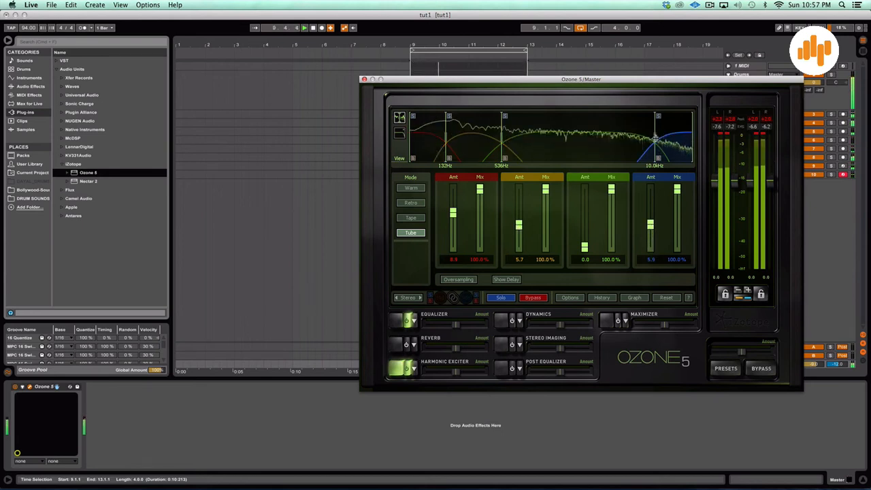
pyautogui.moveTo(650, 224); pyautogui.dragTo(651, 218)
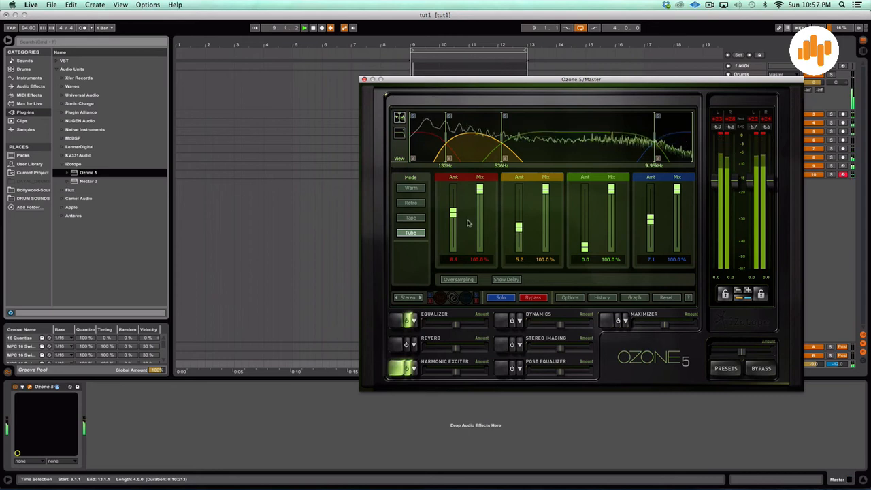
# Lower the exciter's band 1 amount to 0.0 with its crossover at 92 Hz, and fine-tune the band 2 amount to 5.7
pyautogui.moveTo(516, 234); pyautogui.dragTo(521, 238)
pyautogui.moveTo(453, 219); pyautogui.dragTo(454, 248)
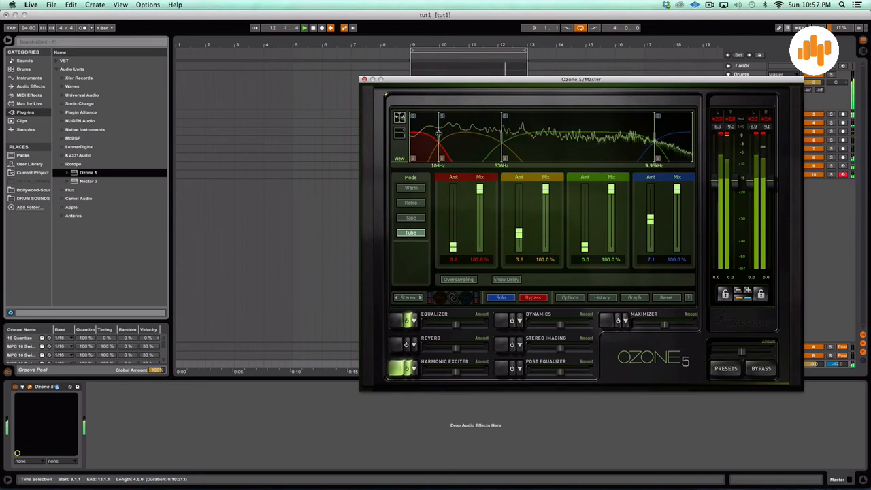
pyautogui.moveTo(519, 235)
pyautogui.mouseDown()
pyautogui.moveTo(519, 212)
pyautogui.moveTo(518, 226)
pyautogui.mouseUp()
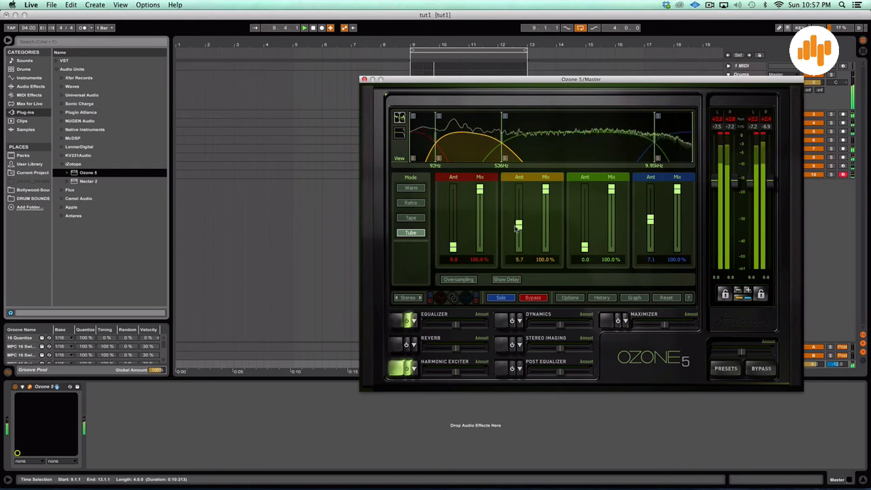
# Enable the Stereo Imaging module, reduce the Harmonic Exciter's band 4 amount to 2.6, and close the Ozone window
pyautogui.click(512, 344)
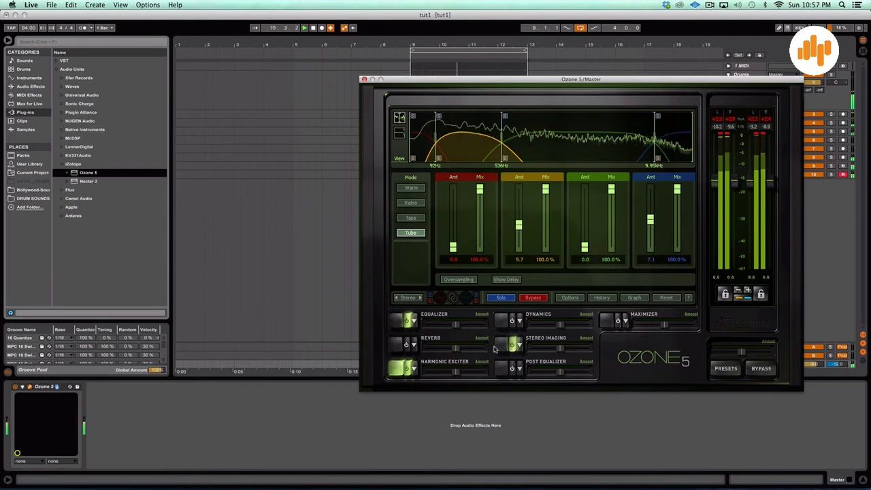
pyautogui.press('space')
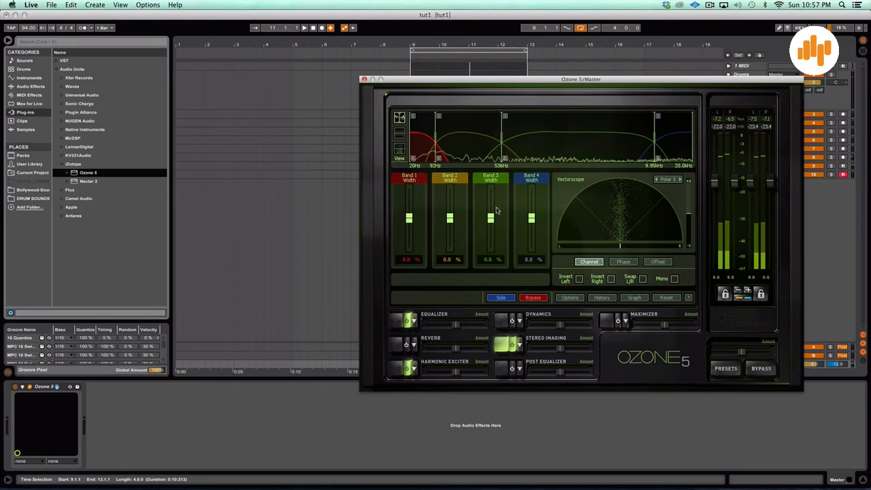
pyautogui.click(398, 370)
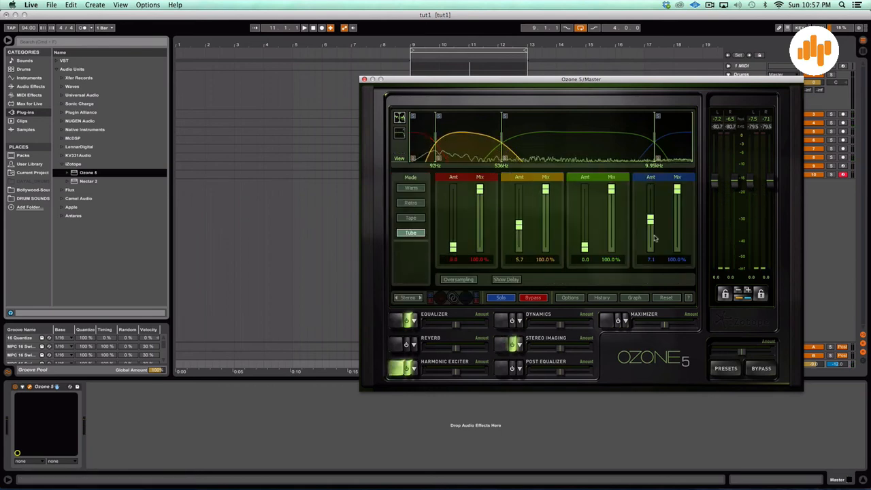
pyautogui.moveTo(651, 219); pyautogui.dragTo(651, 242)
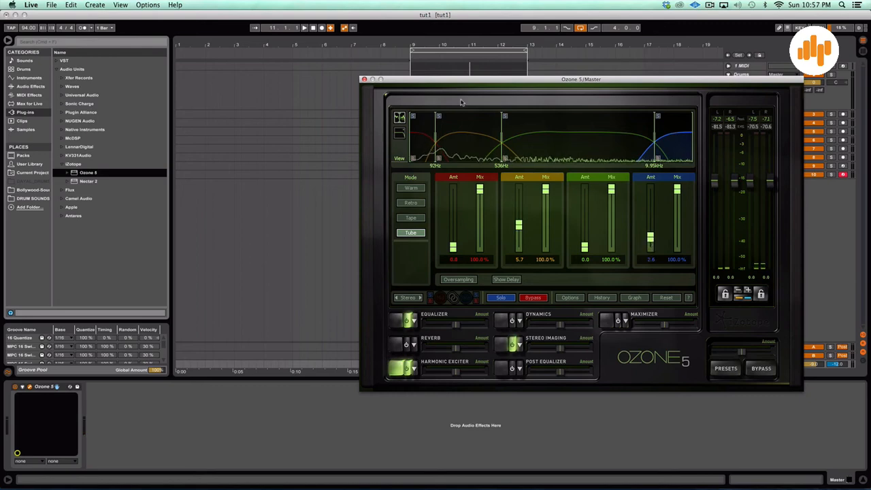
pyautogui.click(364, 79)
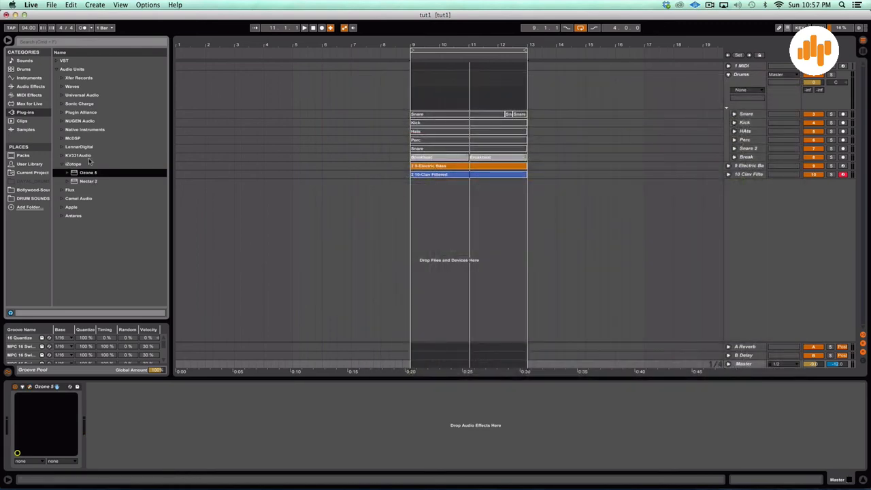
# Insert the Waves VEQ3 (s) equalizer ahead of Ozone 5 on the Master track
pyautogui.click(62, 87)
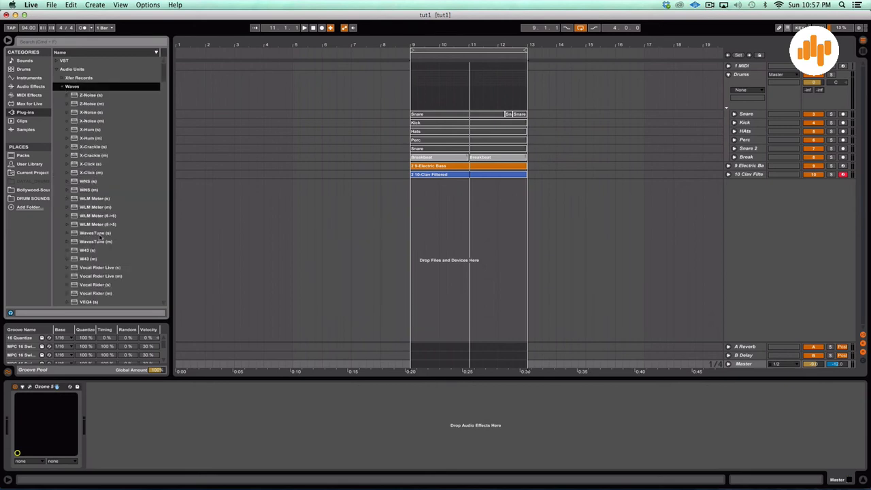
pyautogui.scroll(-5, 100, 237)
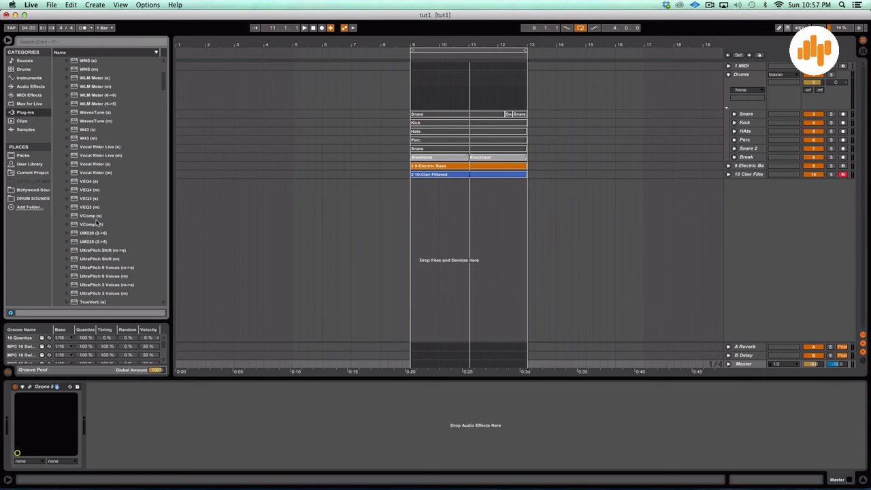
pyautogui.doubleClick(91, 198)
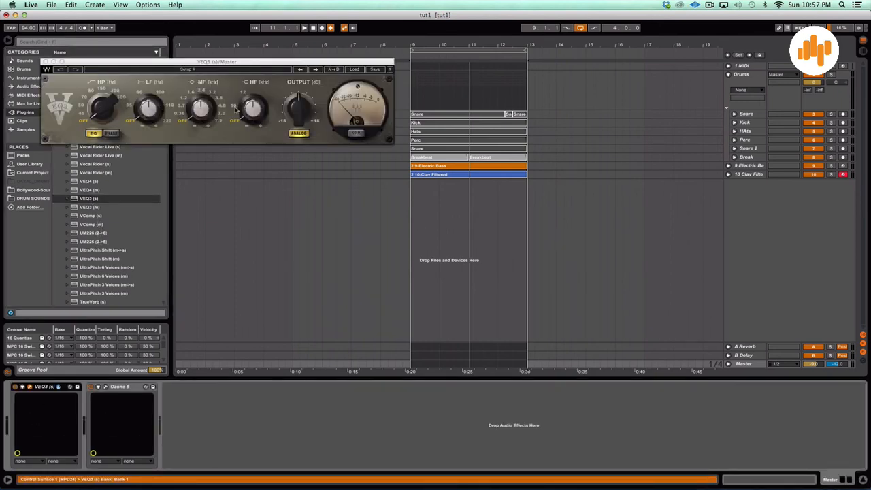
# Boost the VEQ3's HF band at 12 kHz during playback, compare it with the plug-in bypassed, and close its window
pyautogui.press('space')
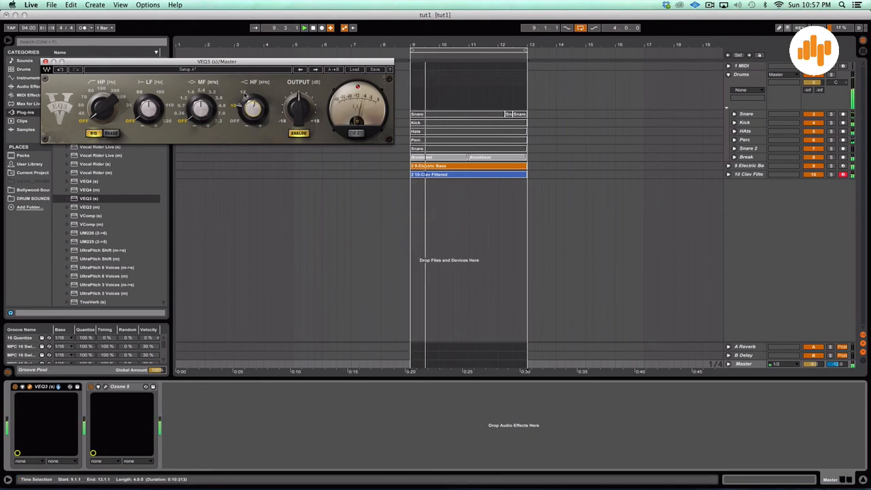
pyautogui.click(244, 94)
pyautogui.moveTo(253, 109); pyautogui.dragTo(253, 86)
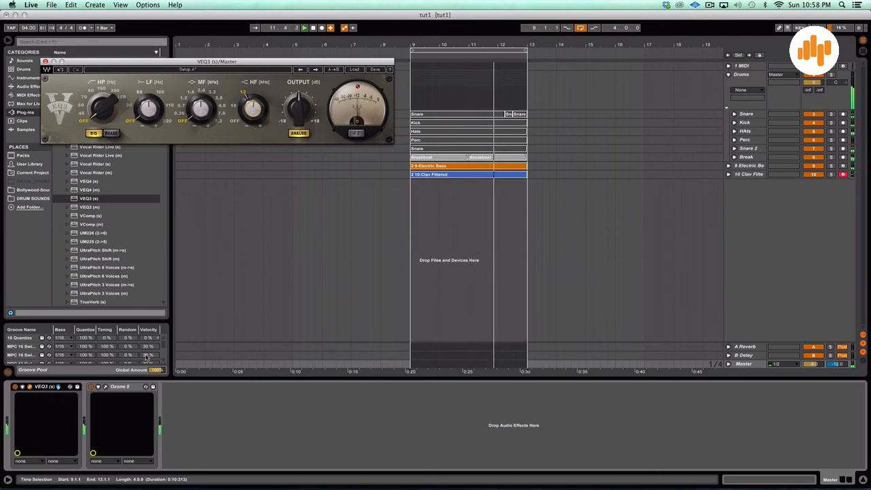
pyautogui.click(15, 388)
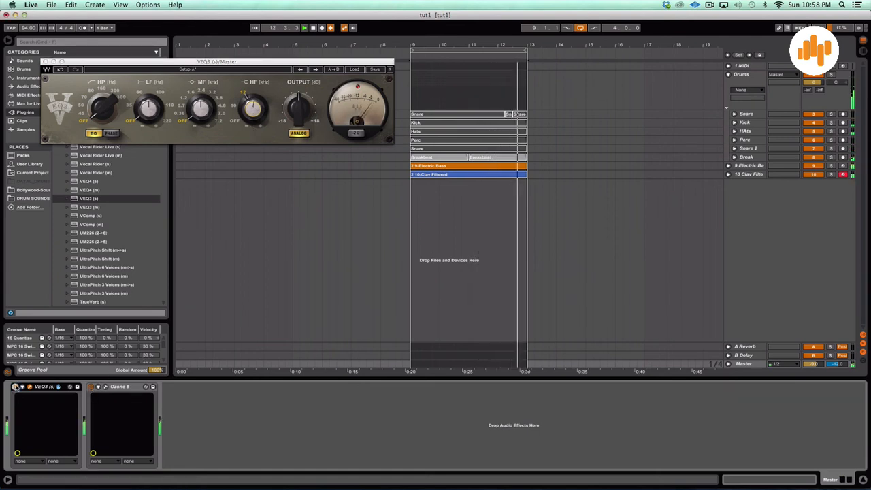
pyautogui.click(15, 387)
pyautogui.moveTo(253, 118); pyautogui.dragTo(253, 135)
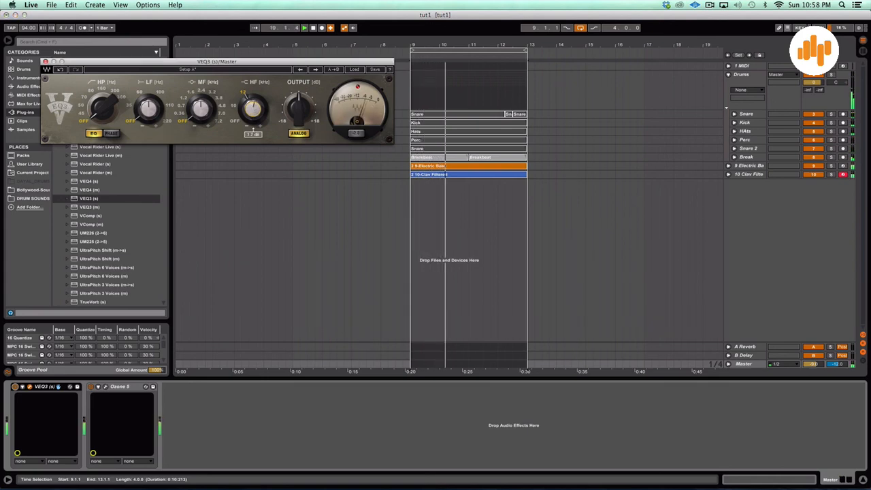
pyautogui.click(45, 61)
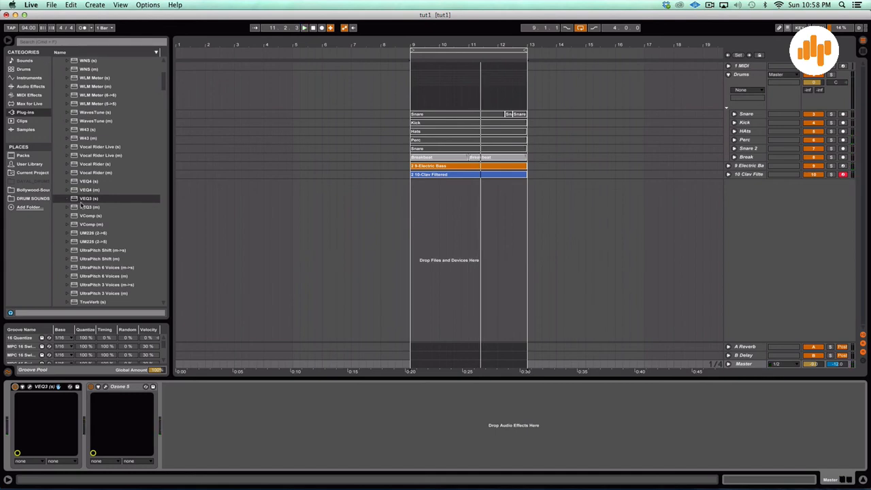
# Insert the Waves Kramer PIE (s) compressor between VEQ3 and Ozone 5, and move its window clear of the browser
pyautogui.click(121, 388)
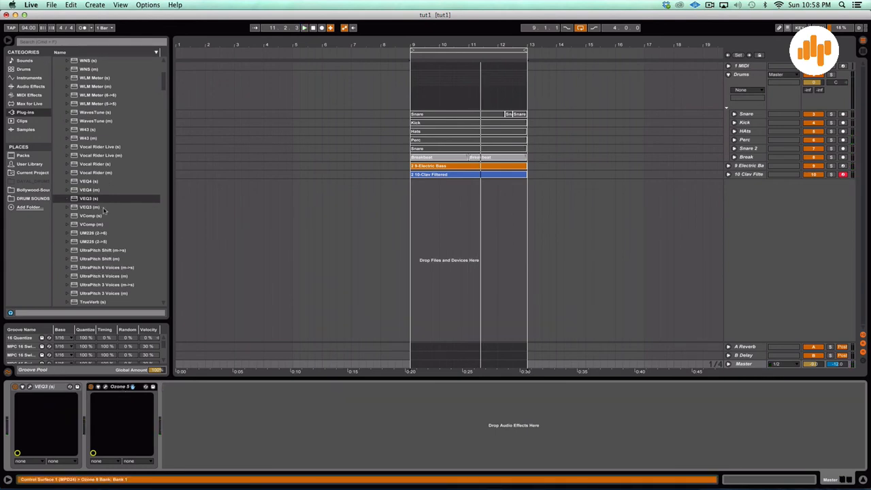
pyautogui.scroll(-6, 104, 211)
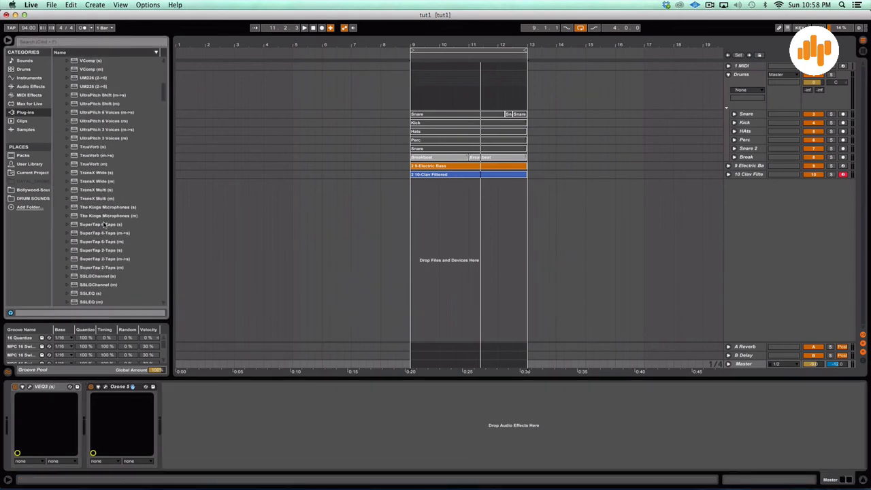
pyautogui.scroll(-10, 104, 225)
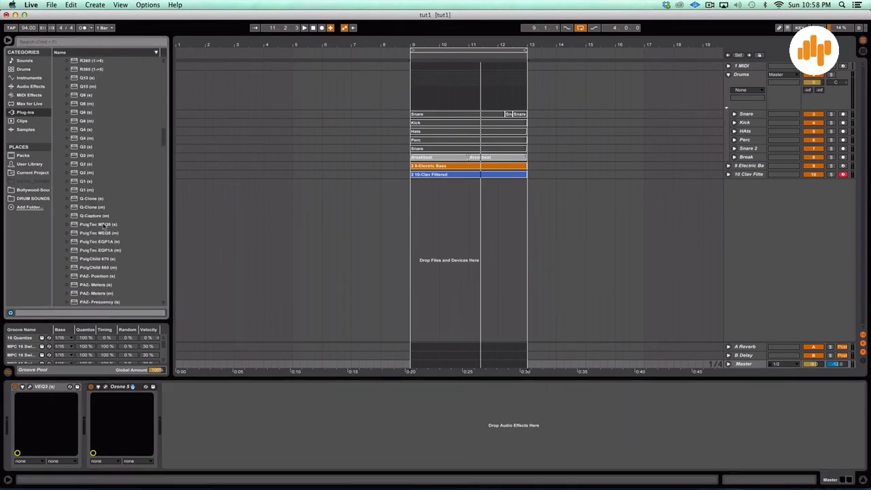
pyautogui.scroll(15, 104, 225)
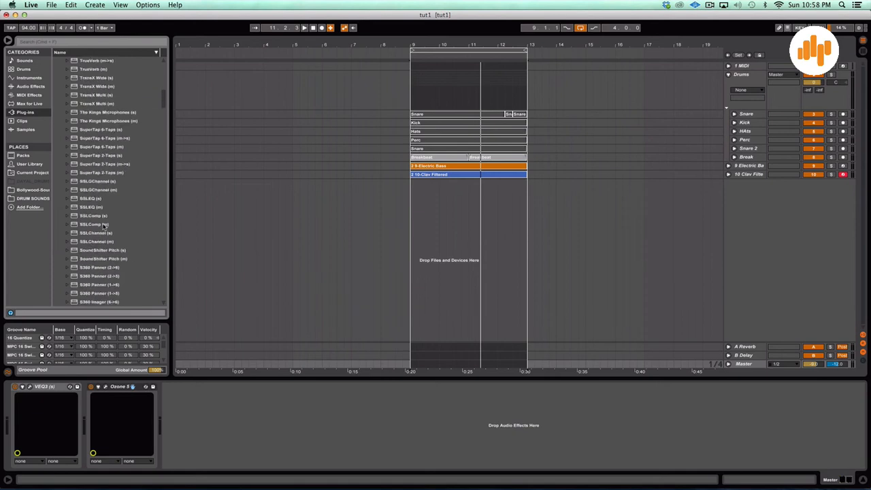
pyautogui.scroll(-20, 104, 225)
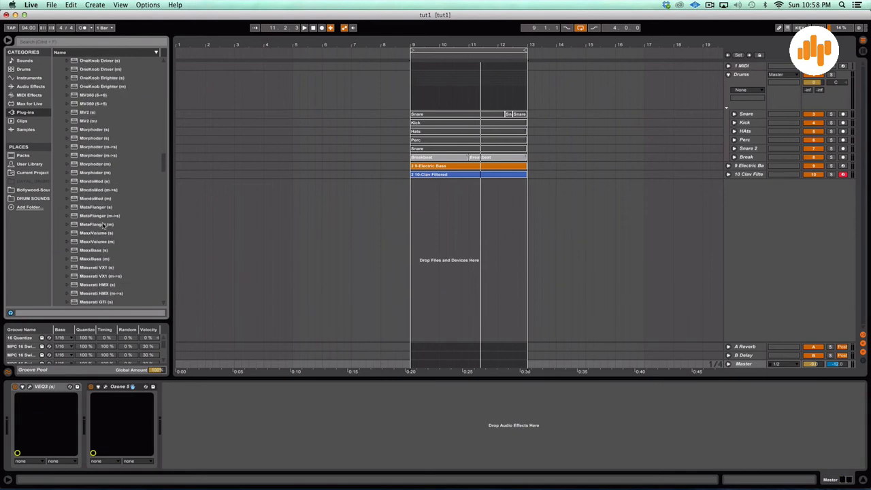
pyautogui.scroll(-7, 104, 225)
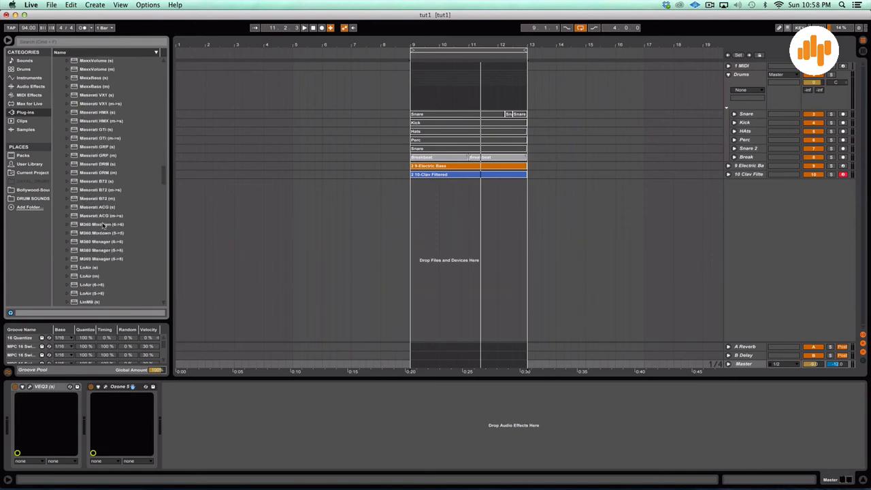
pyautogui.scroll(-5, 104, 226)
pyautogui.scroll(-10, 103, 226)
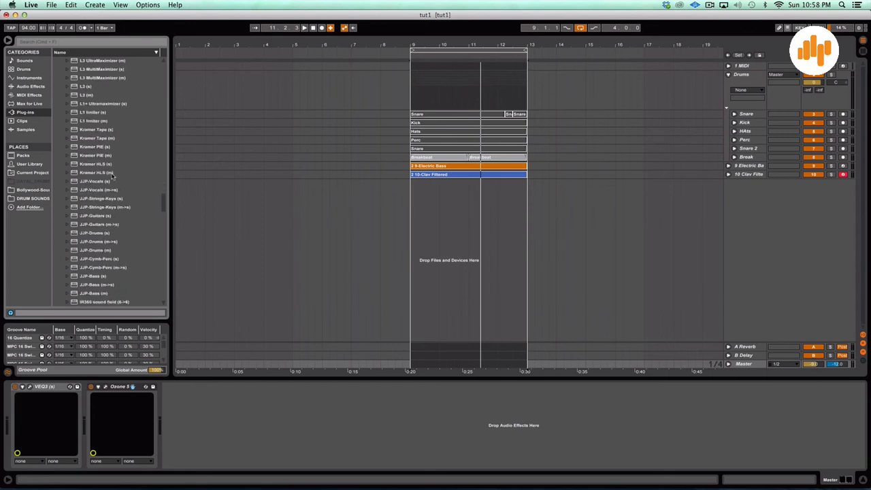
pyautogui.click(105, 148)
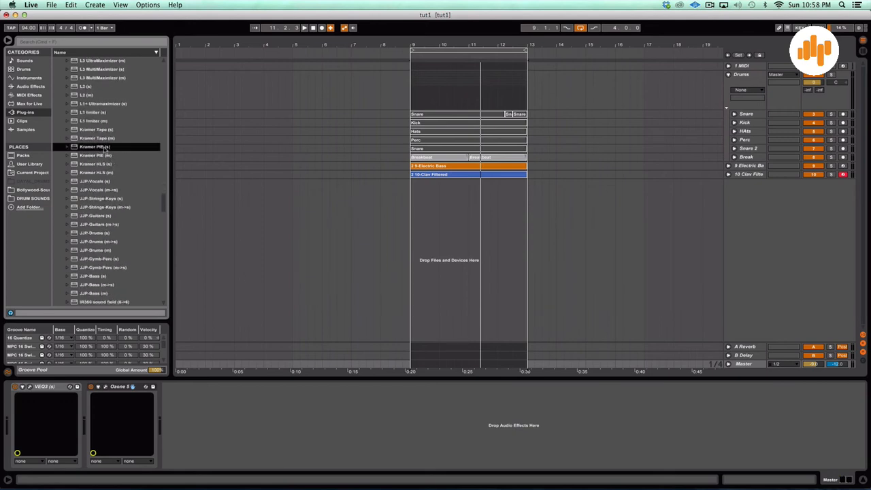
pyautogui.moveTo(38, 337); pyautogui.dragTo(81, 411)
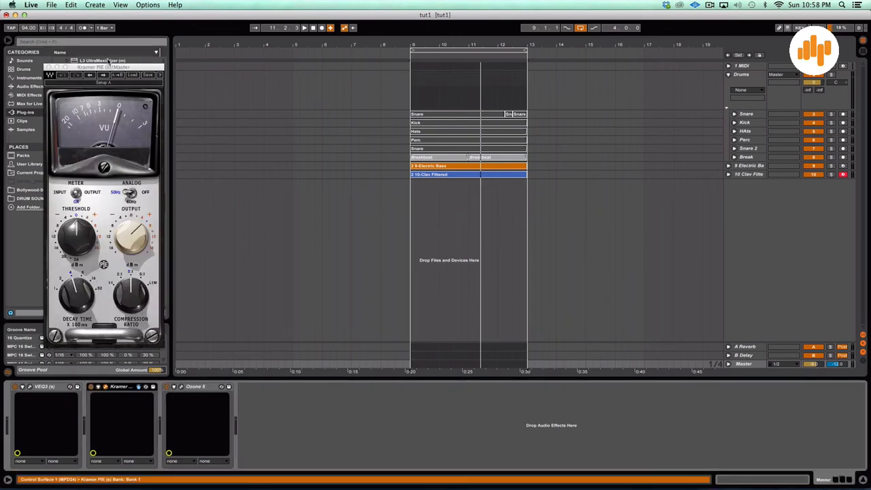
pyautogui.moveTo(109, 61); pyautogui.dragTo(566, 182)
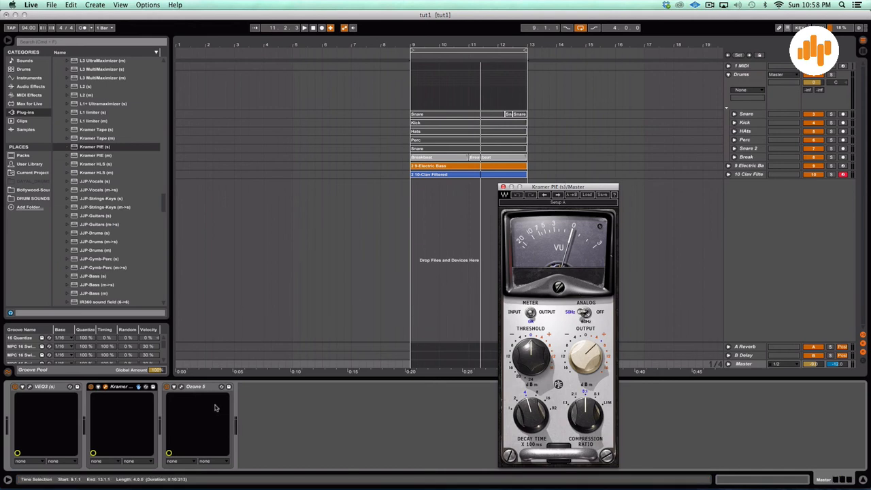
# Turn the Kramer PIE's analog setting off, adjust its threshold, set decay time 2 and compression ratio 2:1, and close its window
pyautogui.click(91, 386)
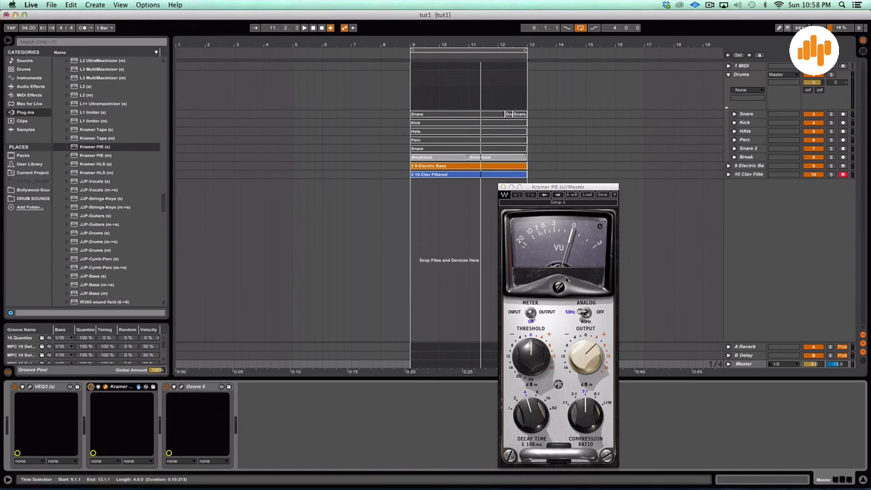
pyautogui.click(584, 312)
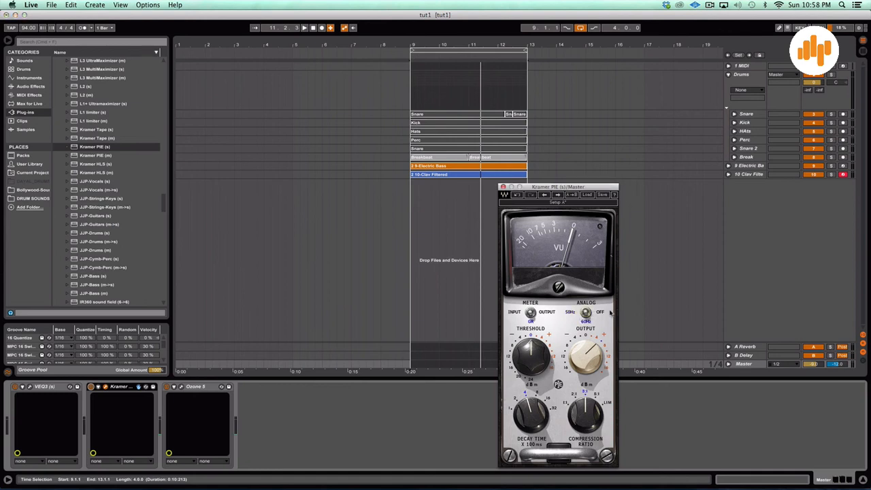
pyautogui.click(599, 314)
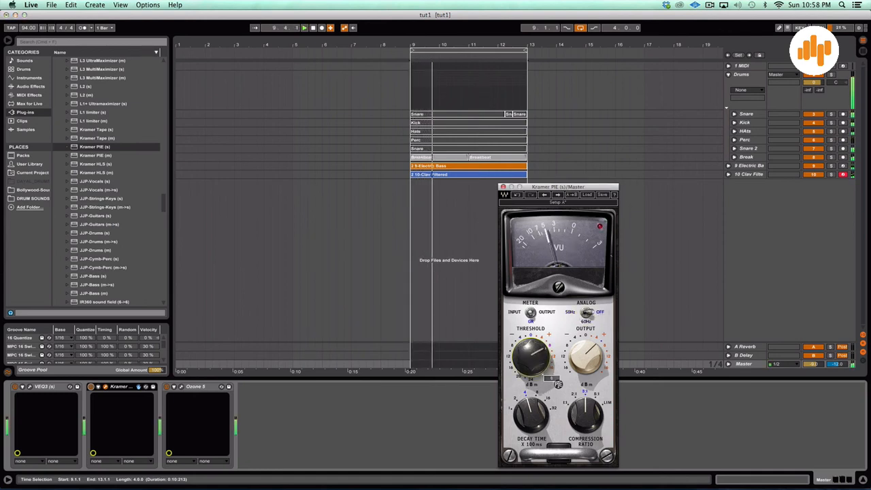
pyautogui.moveTo(544, 374); pyautogui.dragTo(544, 379)
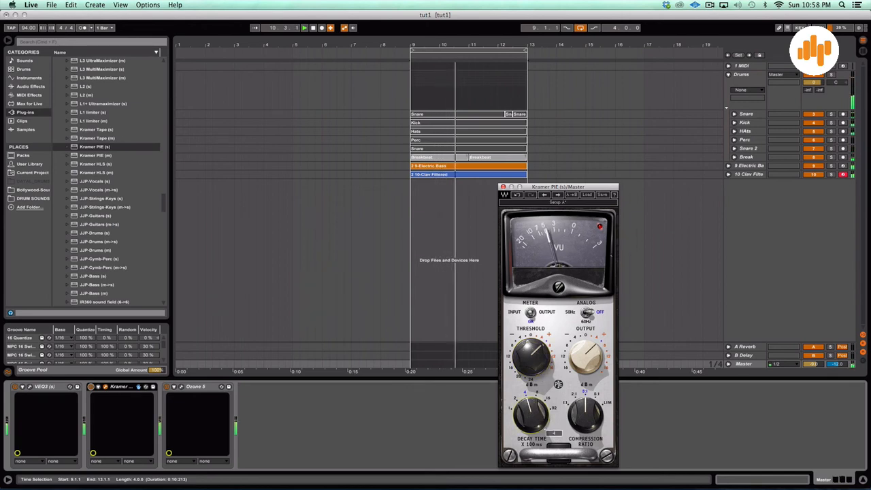
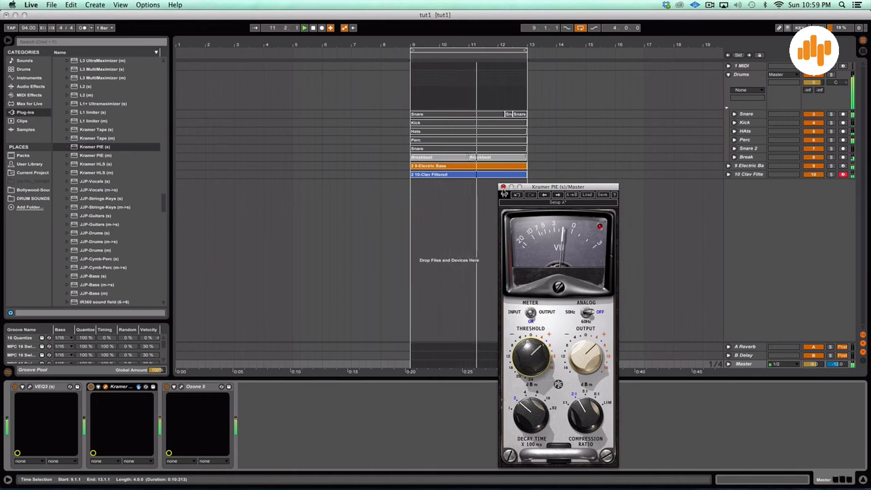
pyautogui.click(503, 187)
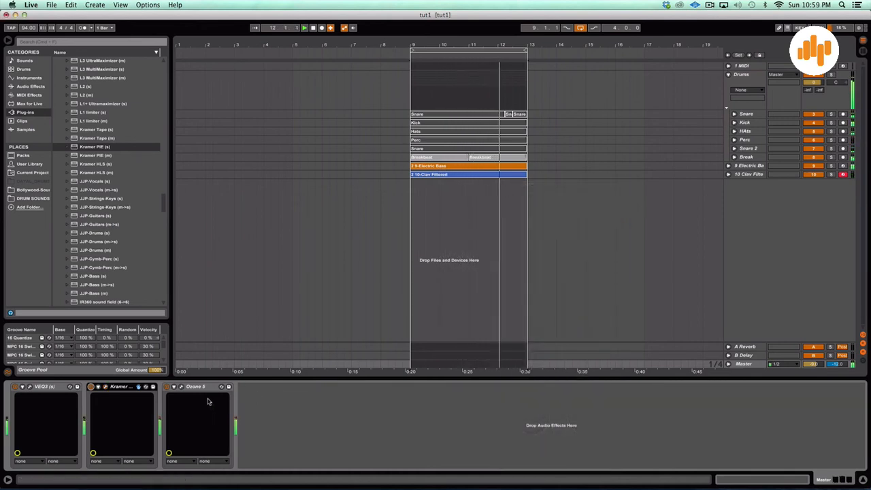
# Reopen Ozone 5, dismiss the Preset Manager, and set the Harmonic Exciter's band 2 amount to 0.0 and band 4 to 4.3
pyautogui.click(184, 389)
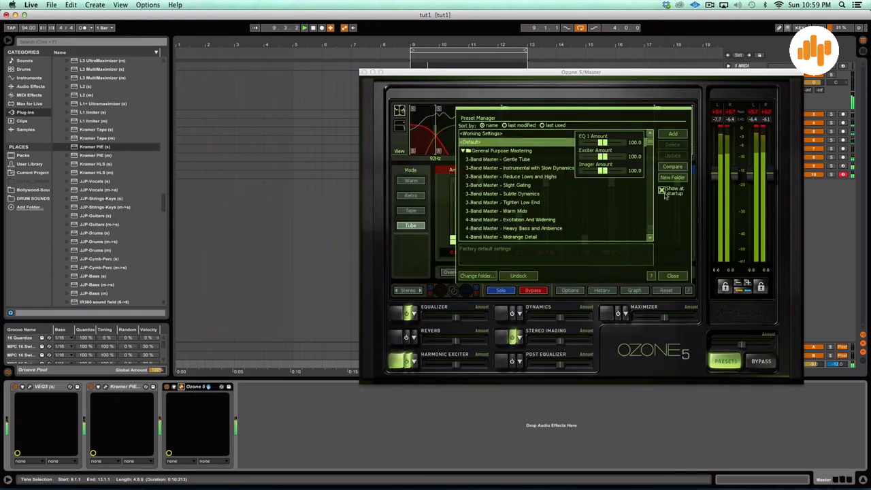
pyautogui.click(674, 277)
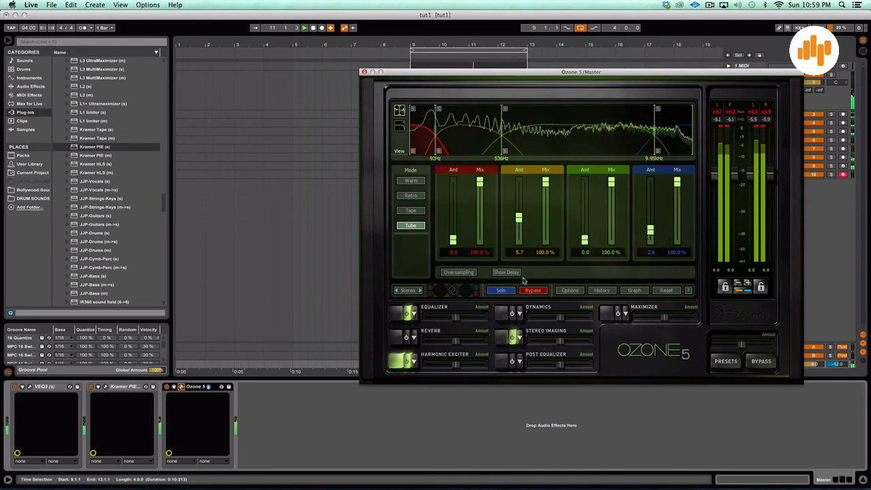
pyautogui.moveTo(518, 219); pyautogui.dragTo(518, 272)
pyautogui.moveTo(650, 237); pyautogui.dragTo(647, 287)
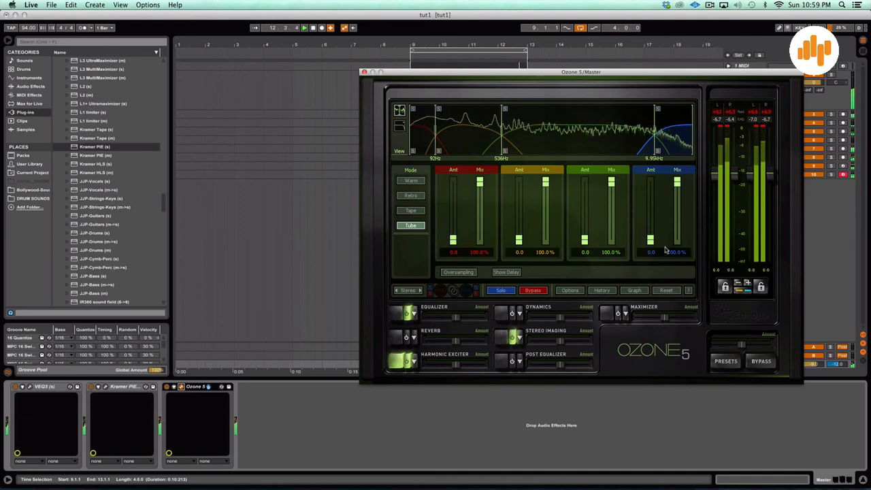
pyautogui.moveTo(650, 239)
pyautogui.mouseDown()
pyautogui.moveTo(651, 197)
pyautogui.moveTo(652, 226)
pyautogui.mouseUp()
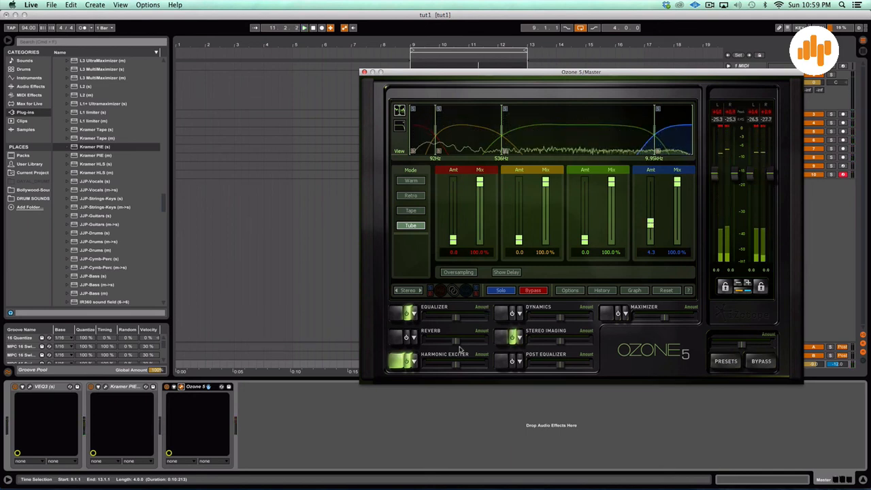
# Insert the Waves Kramer HLS (s) between Kramer PIE and Ozone 5, and move its window over the Ozone window
pyautogui.click(129, 387)
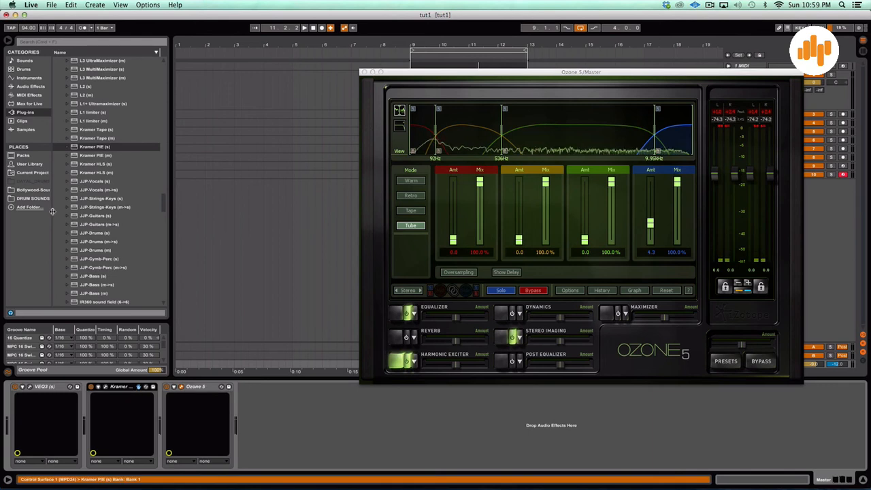
pyautogui.click(100, 164)
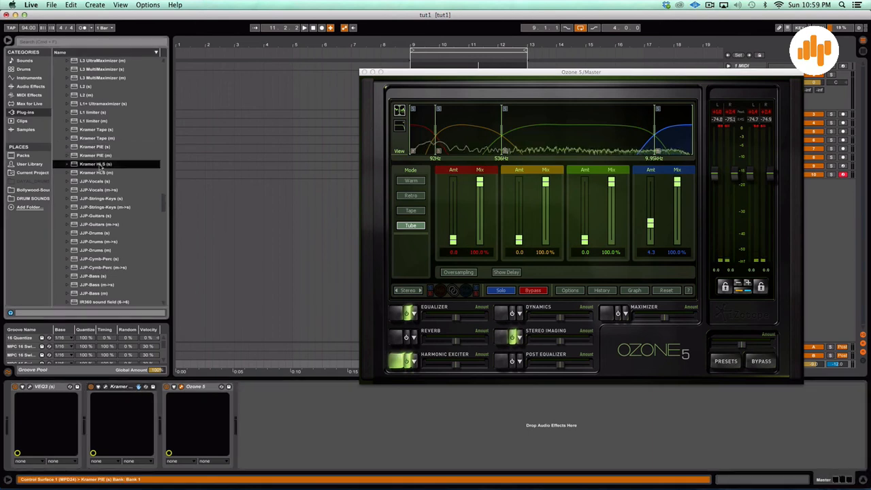
pyautogui.moveTo(94, 167); pyautogui.dragTo(162, 400)
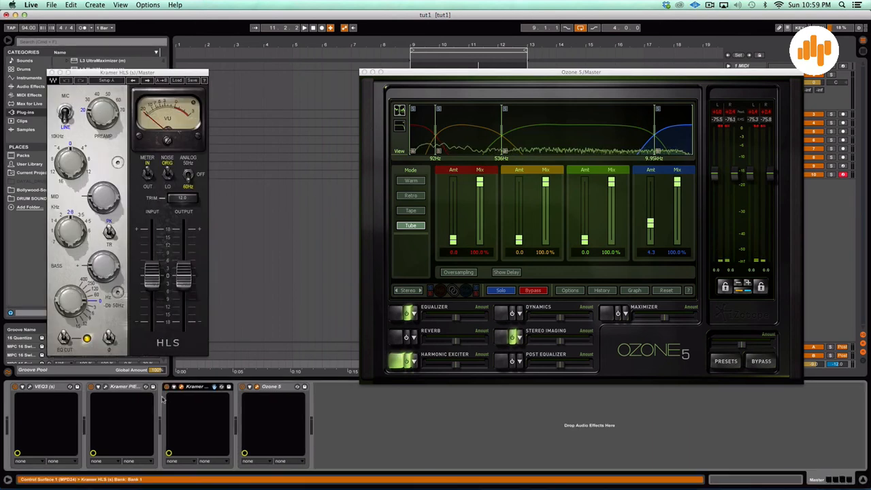
pyautogui.moveTo(149, 80); pyautogui.dragTo(567, 160)
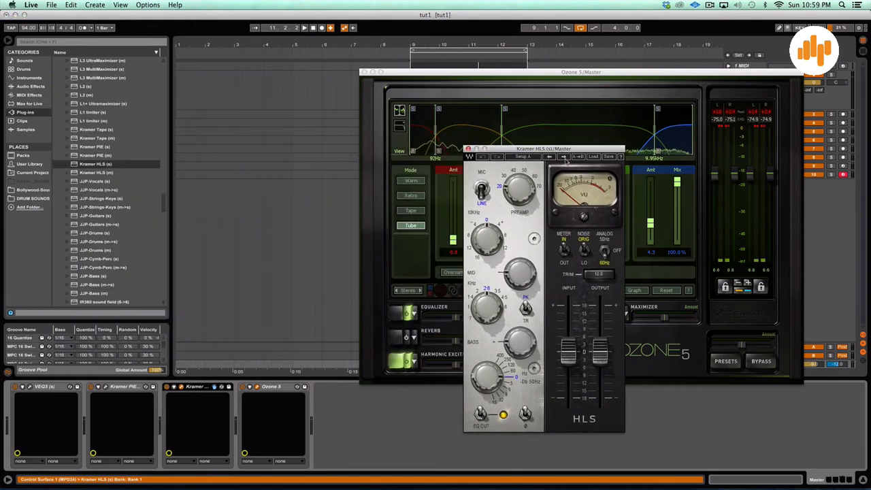
# Set the Kramer HLS bass frequency to 60 Hz and adjust the bass gain during playback
pyautogui.click(502, 379)
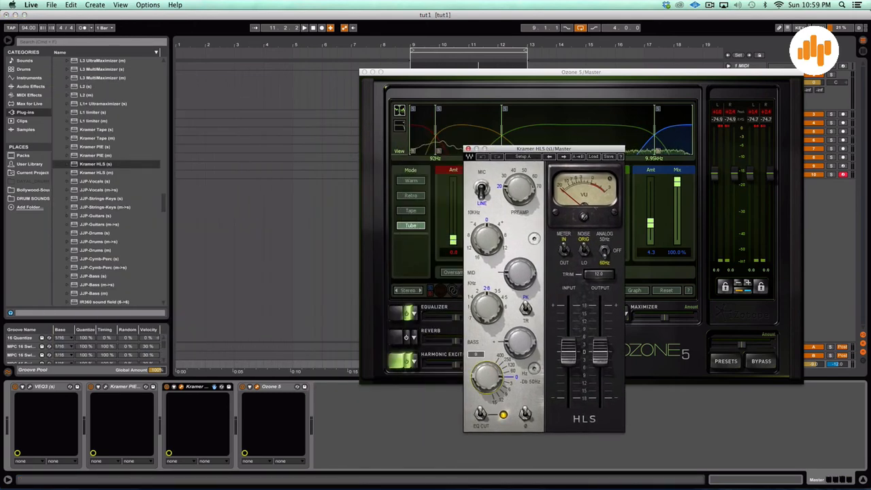
pyautogui.moveTo(502, 379); pyautogui.dragTo(512, 342)
pyautogui.press('space')
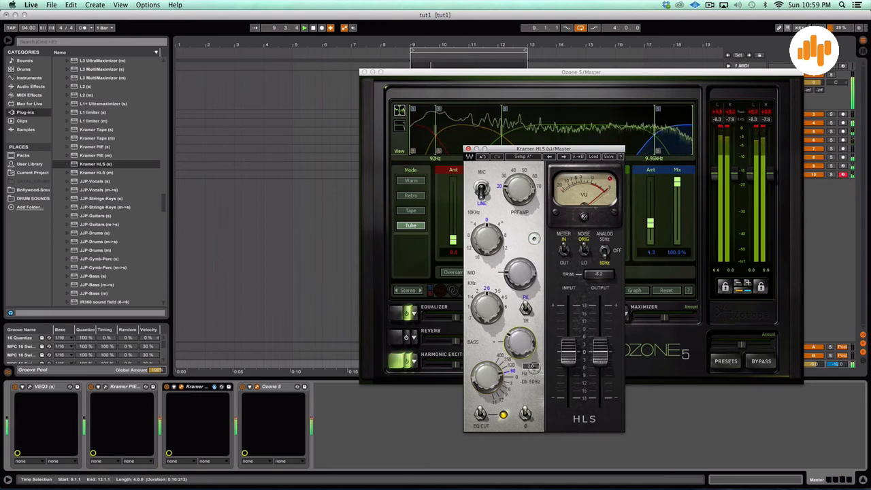
pyautogui.moveTo(513, 342); pyautogui.dragTo(512, 349)
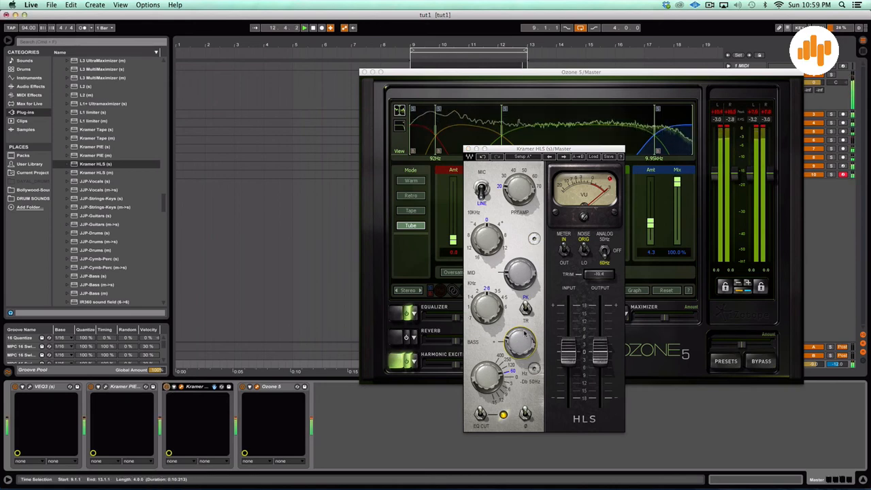
# Adjust the Kramer HLS's bass gain, mid frequency, mid gain and 10 kHz treble, and close its window
pyautogui.moveTo(510, 342); pyautogui.dragTo(510, 340)
pyautogui.moveTo(485, 298); pyautogui.dragTo(484, 301)
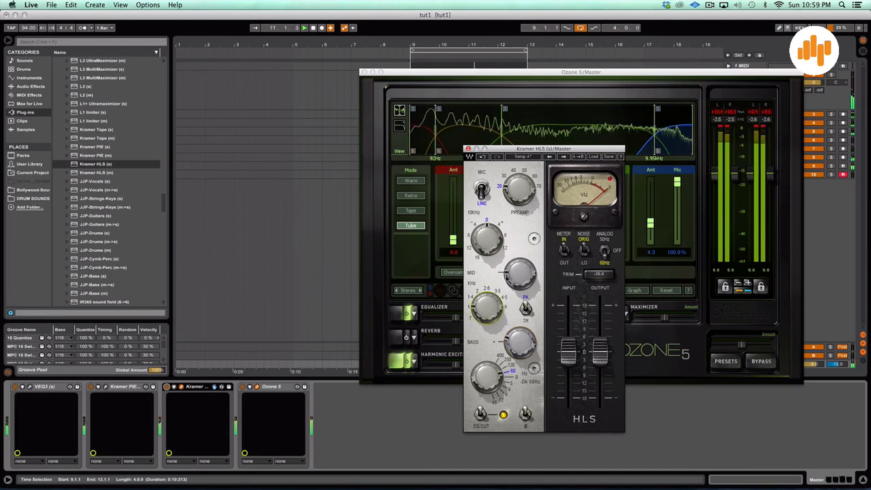
pyautogui.moveTo(520, 272); pyautogui.dragTo(502, 269)
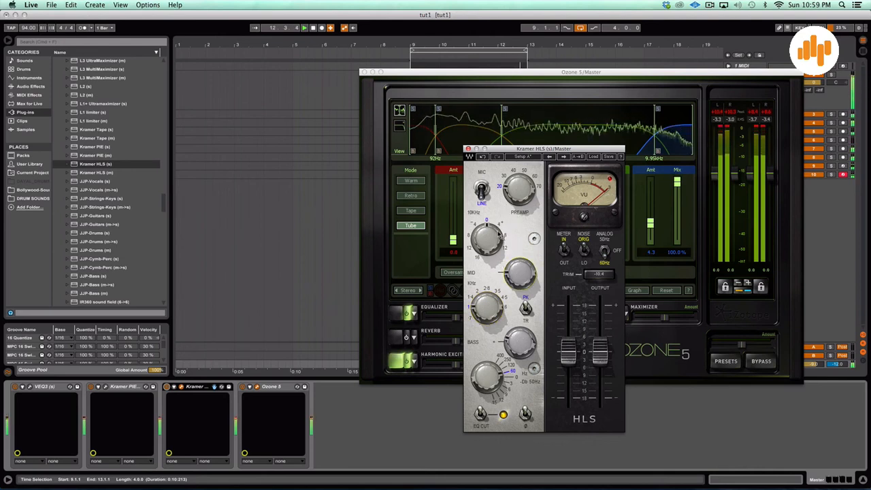
pyautogui.moveTo(506, 236); pyautogui.dragTo(506, 248)
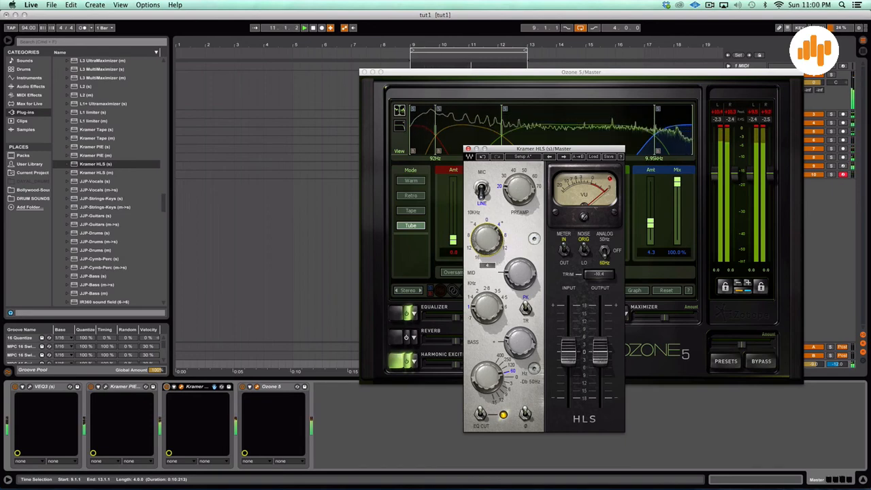
pyautogui.moveTo(506, 247); pyautogui.dragTo(506, 253)
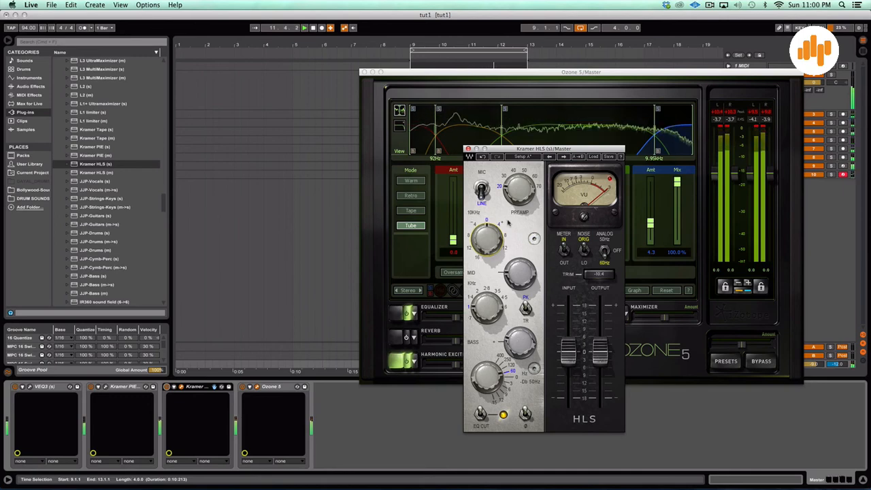
pyautogui.click(467, 148)
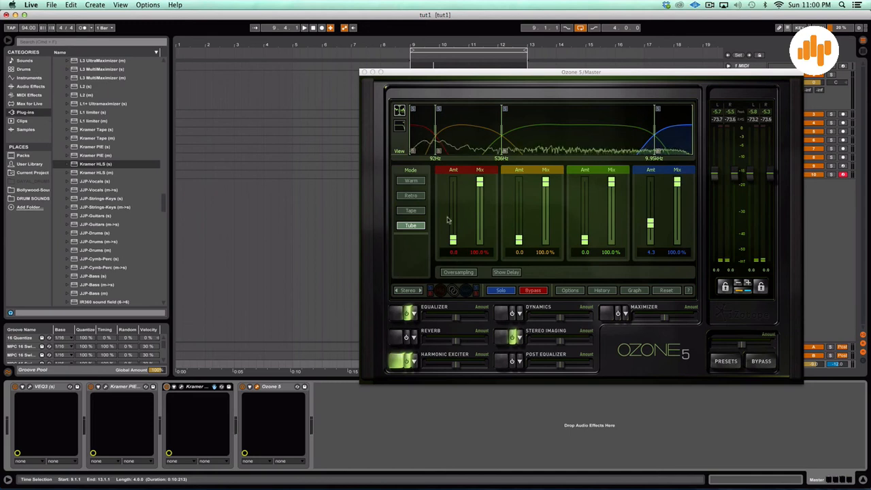
# Raise the Harmonic Exciter's band 1 amount, set band 2 to 1.3 and band 4 to 6.0, and lower Ozone's input level to -2.3
pyautogui.moveTo(452, 243); pyautogui.dragTo(452, 230)
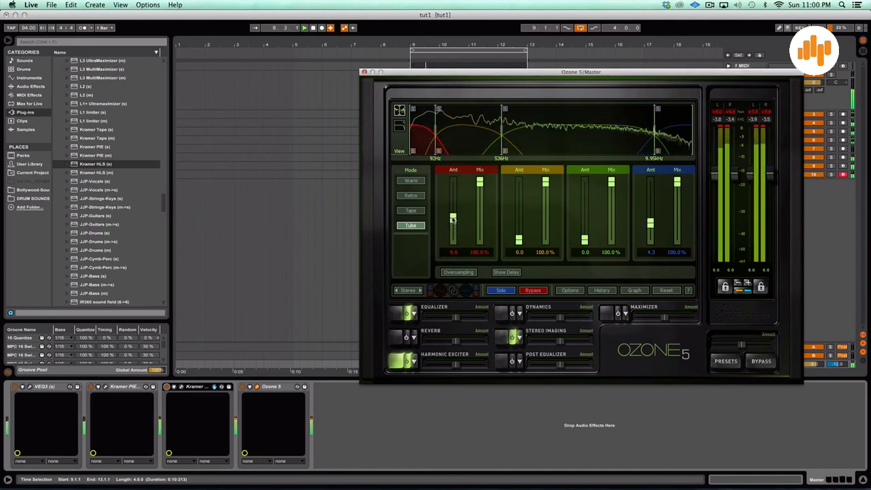
pyautogui.click(519, 239)
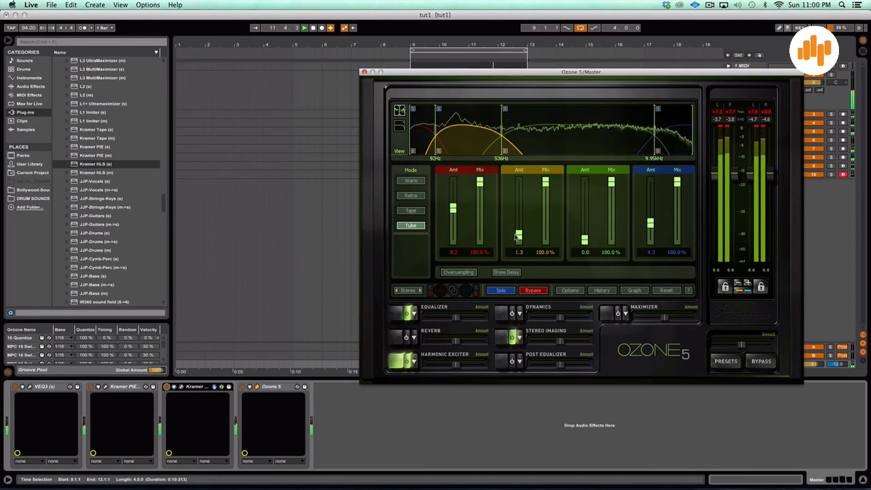
pyautogui.moveTo(652, 228); pyautogui.dragTo(651, 217)
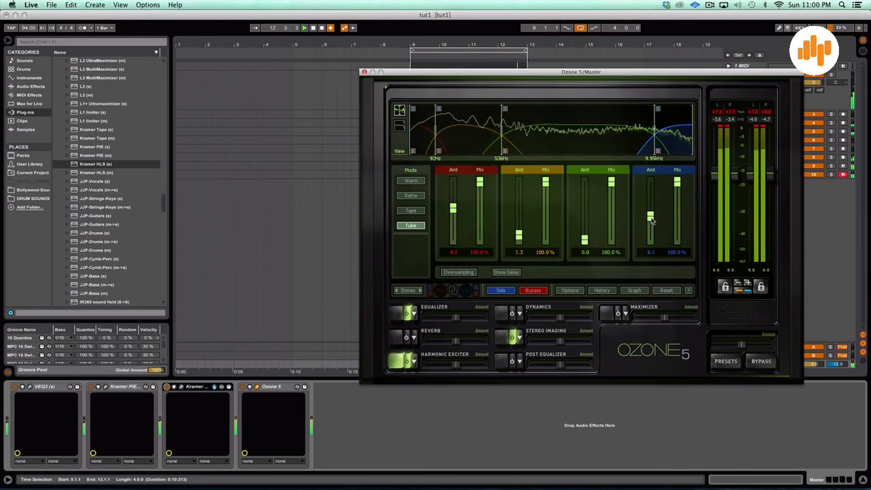
pyautogui.moveTo(712, 172); pyautogui.dragTo(749, 185)
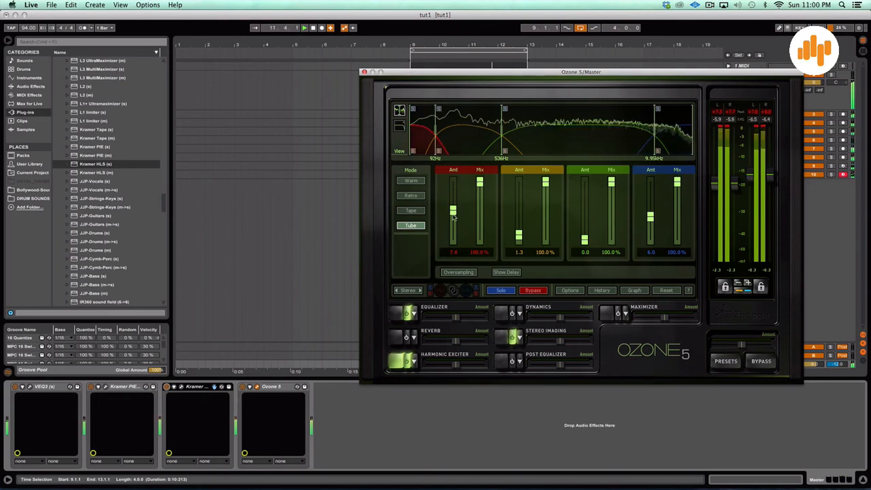
# In Ozone's Stereo Imaging, set band 3 width to 46.9% and band 4 to 68.8%, and move their crossover to 4.59 kHz
pyautogui.click(504, 338)
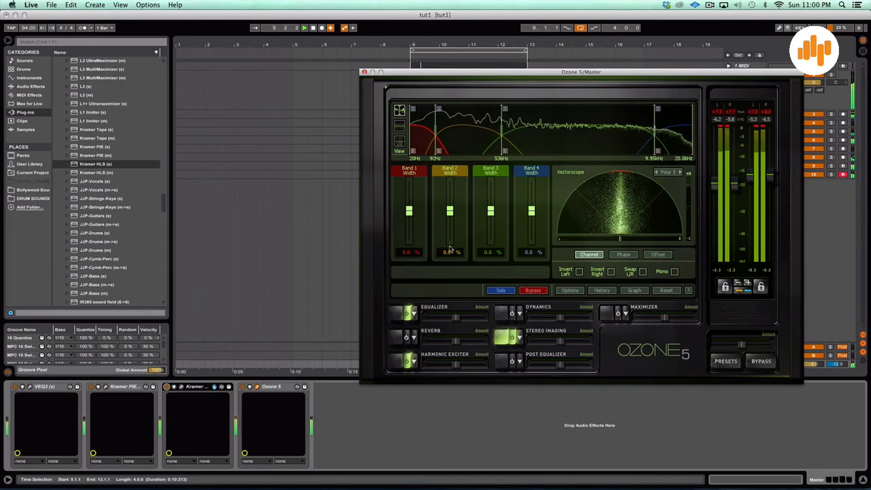
pyautogui.moveTo(474, 74); pyautogui.dragTo(425, 149)
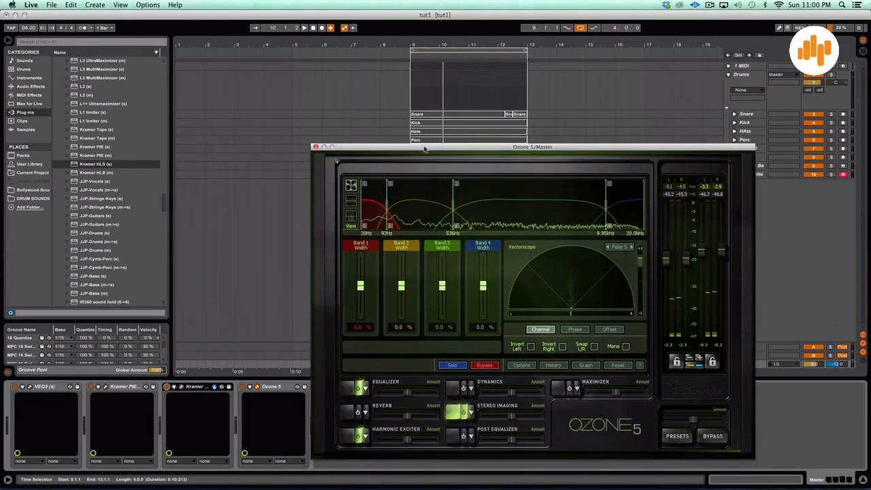
pyautogui.moveTo(443, 283); pyautogui.dragTo(482, 266)
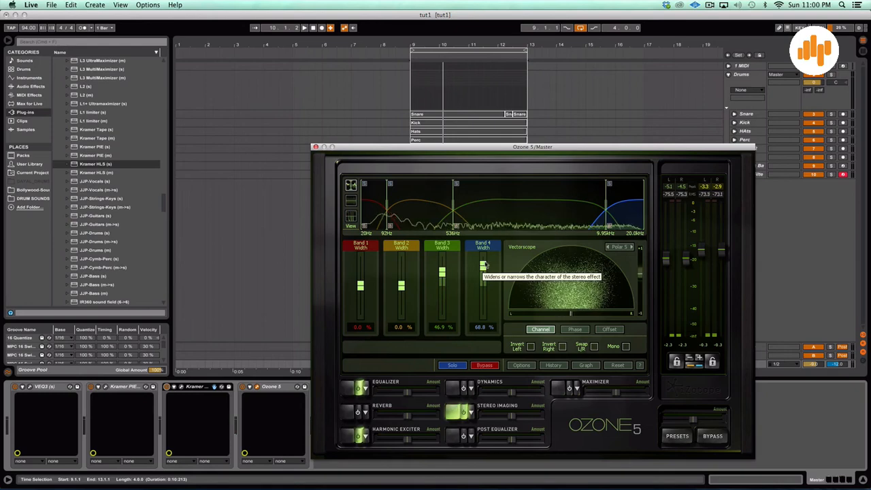
pyautogui.moveTo(461, 149); pyautogui.dragTo(472, 180)
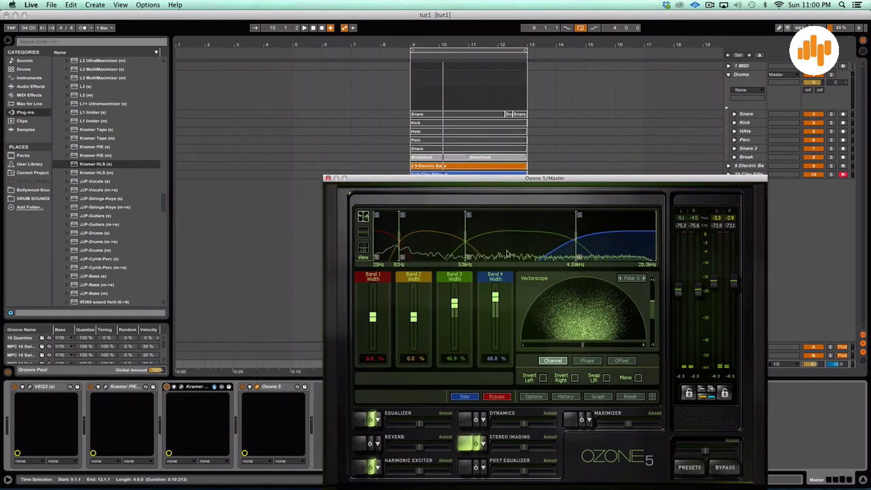
# During playback, refine the Stereo Imaging widths to 23.4% for band 2, 37.5% for band 3 and 76.6% for band 4
pyautogui.press('space')
pyautogui.moveTo(455, 305); pyautogui.dragTo(495, 295)
pyautogui.moveTo(414, 316); pyautogui.dragTo(495, 295)
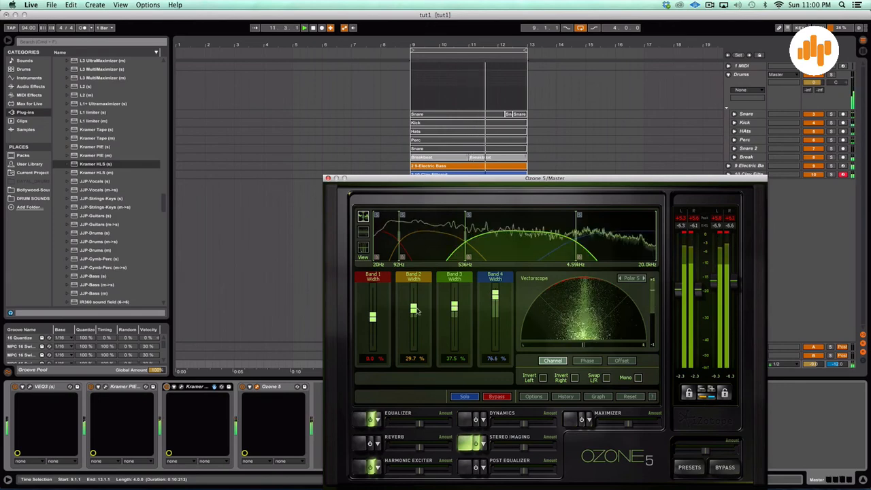
pyautogui.moveTo(414, 310); pyautogui.dragTo(416, 312)
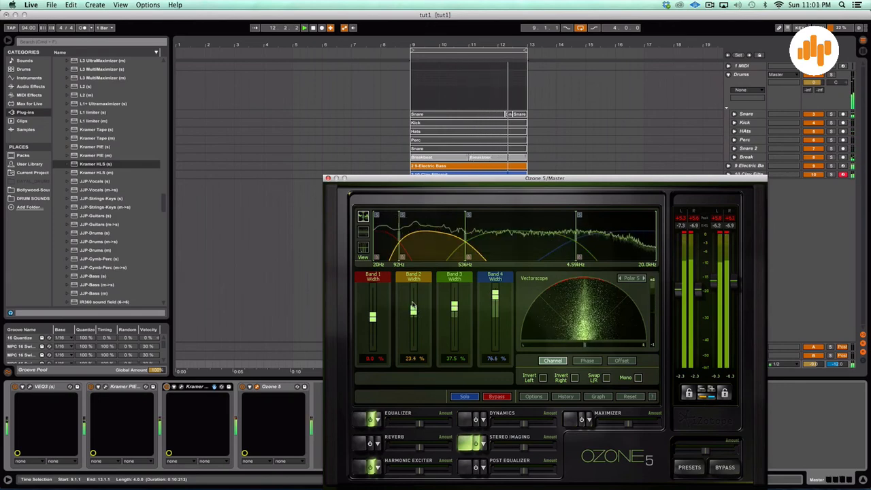
# Enable Ozone's hall Reverb and set high decay to 1.33, wet mix to 11.7% and pre-delay to 12.5 ms
pyautogui.moveTo(571, 181); pyautogui.dragTo(610, 110)
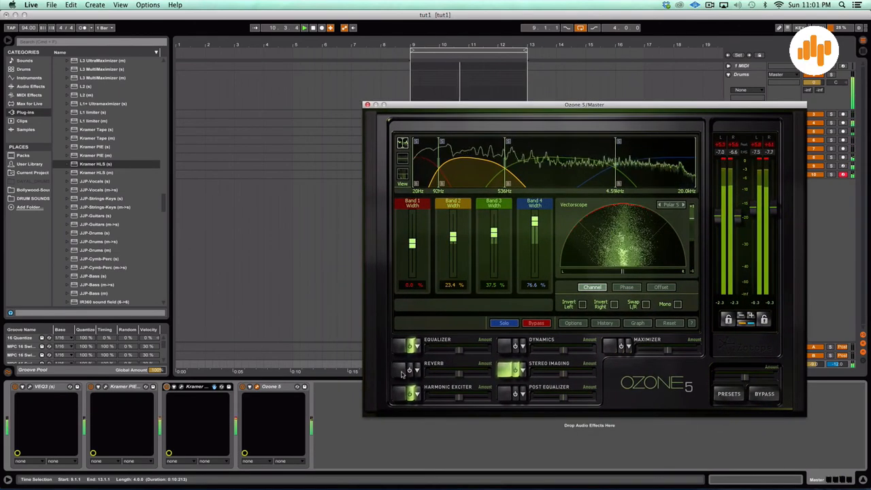
pyautogui.click(412, 370)
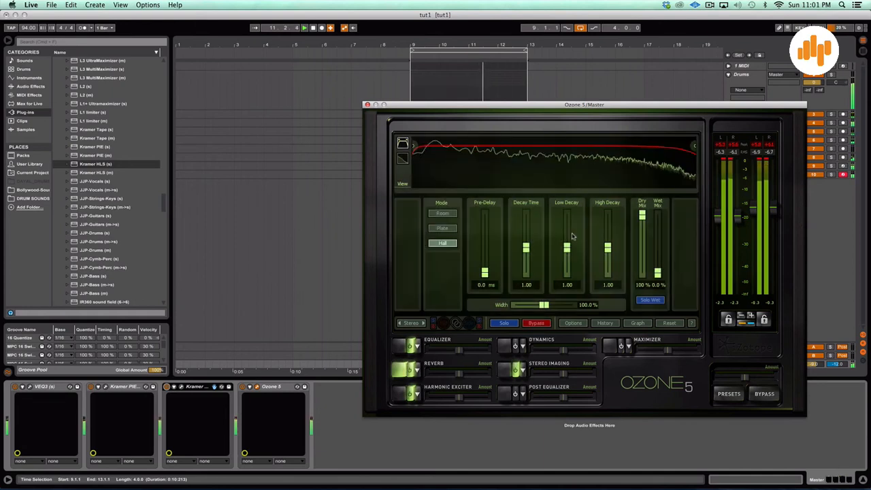
pyautogui.moveTo(608, 247); pyautogui.dragTo(610, 237)
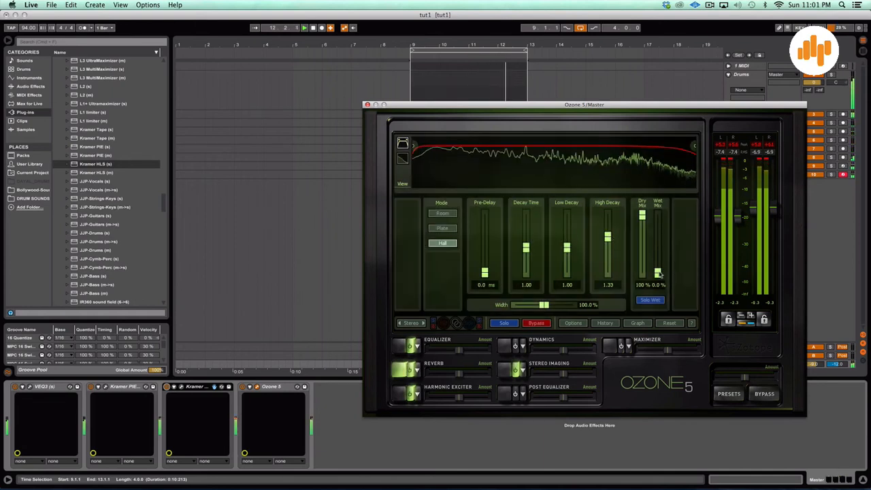
pyautogui.moveTo(658, 273)
pyautogui.mouseDown()
pyautogui.moveTo(657, 251)
pyautogui.moveTo(657, 267)
pyautogui.mouseUp()
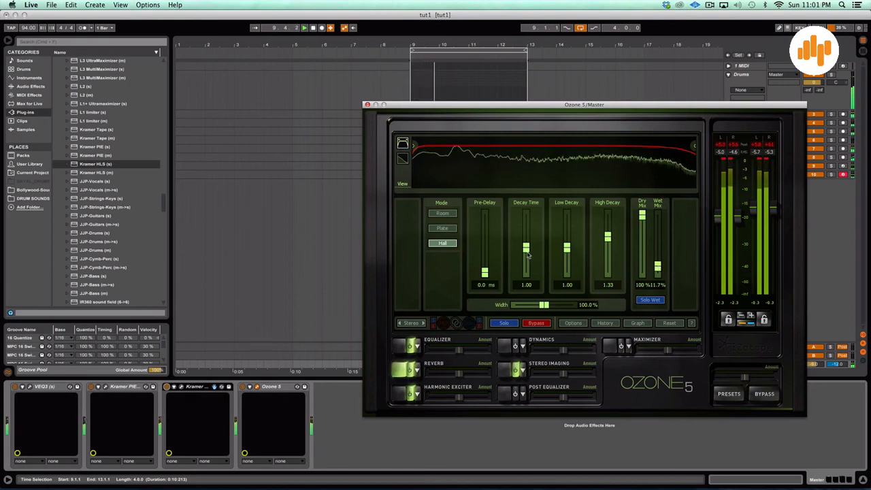
pyautogui.moveTo(485, 274); pyautogui.dragTo(485, 267)
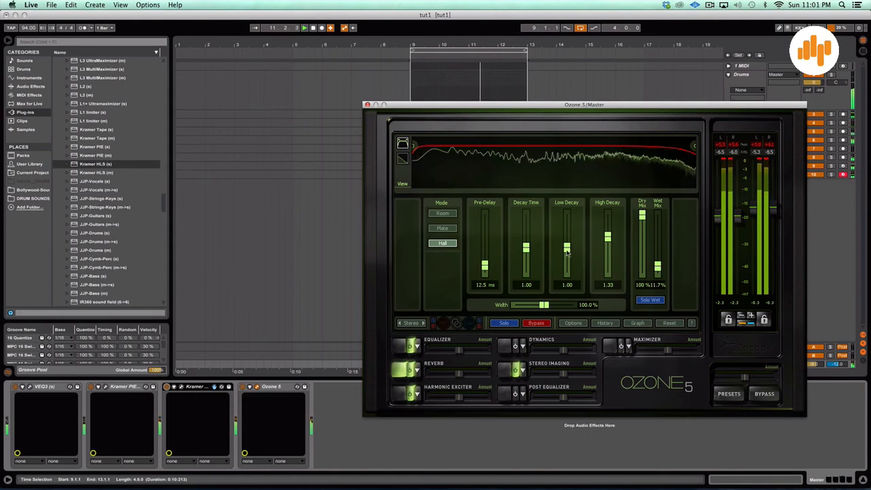
# Set the Reverb's low decay to 0.25, pre-delay to 10.9 ms and wet mix to 9.4%, and close the Ozone window
pyautogui.moveTo(567, 250); pyautogui.dragTo(566, 273)
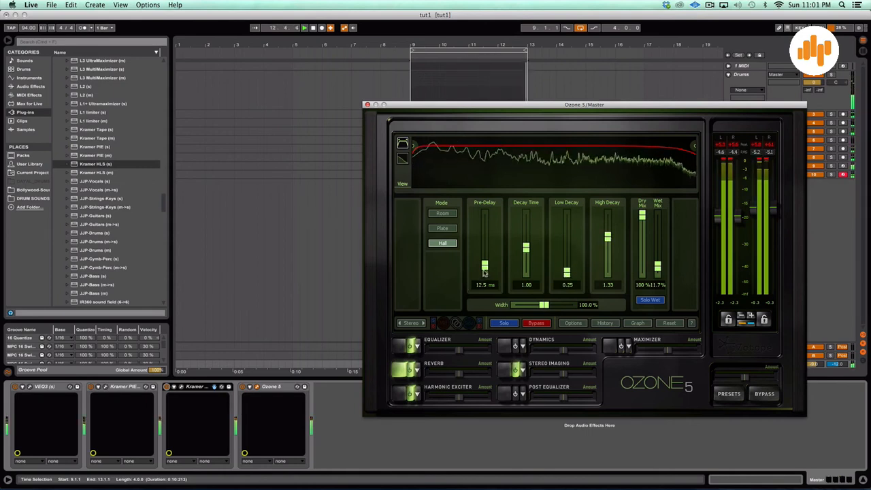
pyautogui.moveTo(484, 273); pyautogui.dragTo(485, 275)
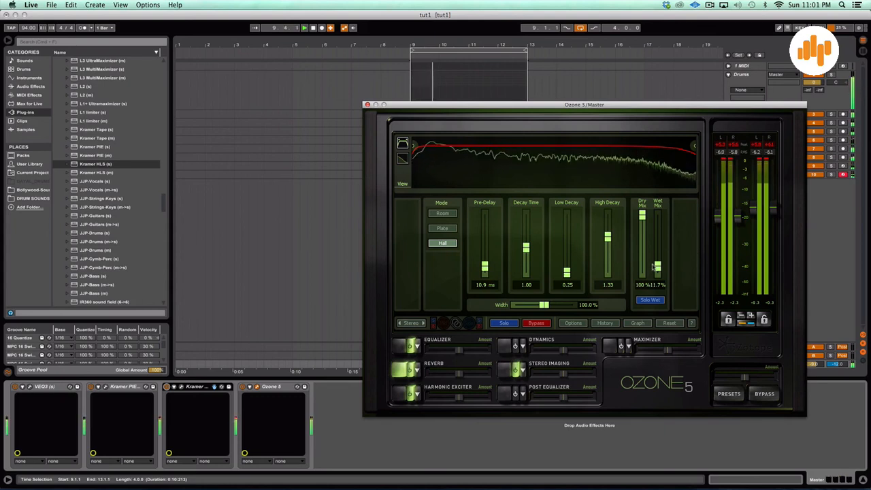
pyautogui.moveTo(656, 267); pyautogui.dragTo(657, 265)
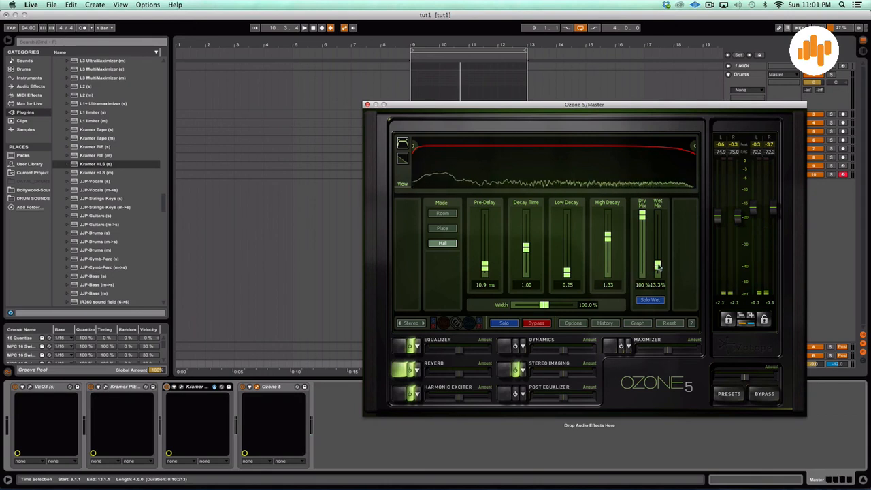
pyautogui.moveTo(659, 268); pyautogui.dragTo(659, 271)
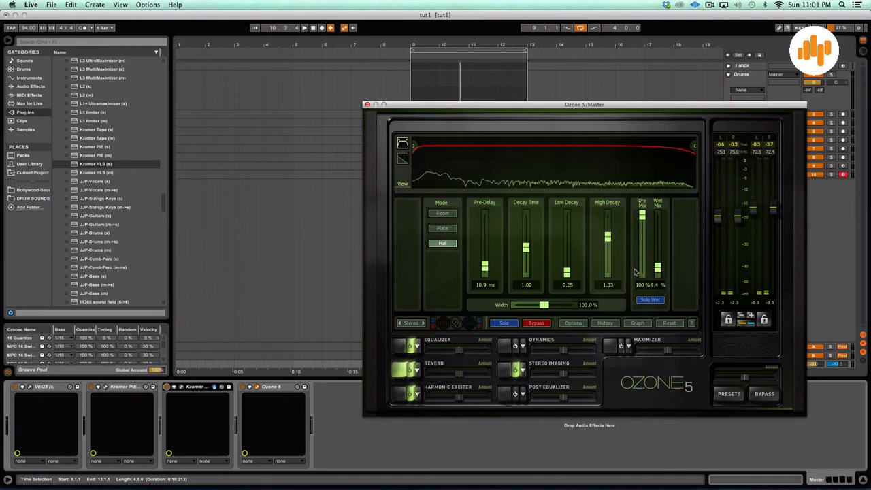
pyautogui.click(368, 105)
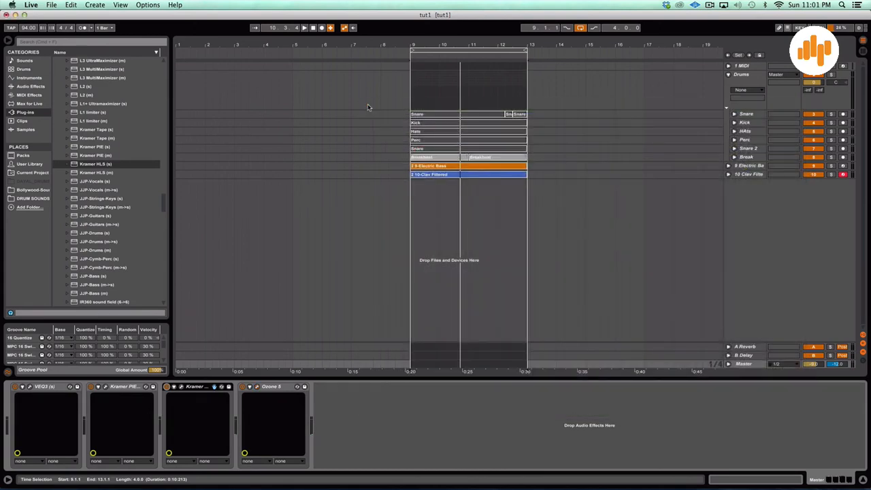
# Show the Master track's device chain and play the loop to audition the processed mix
pyautogui.click(400, 208)
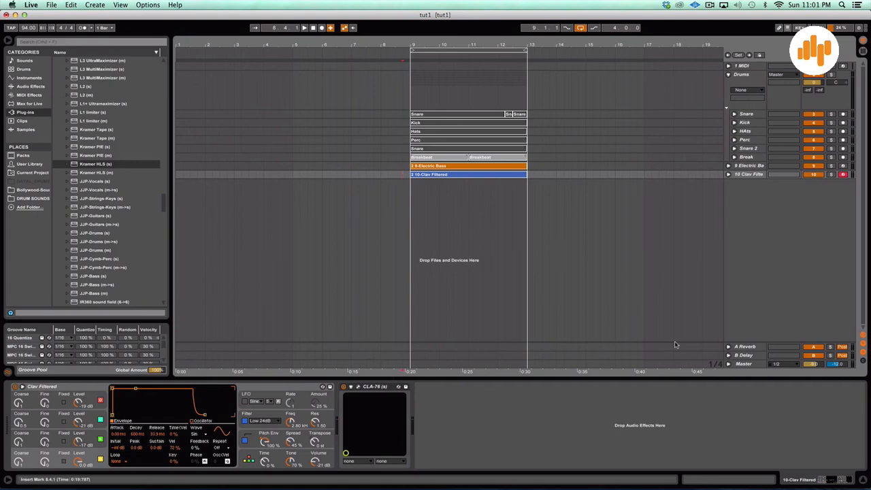
pyautogui.click(743, 364)
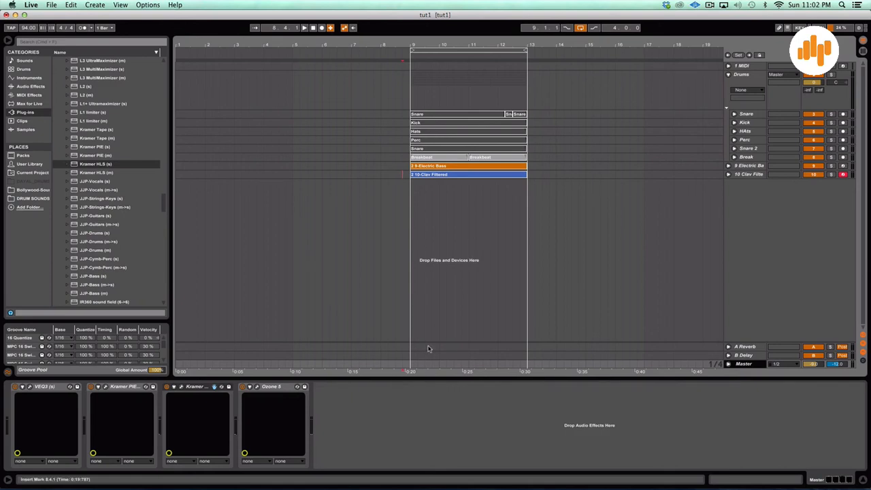
pyautogui.press('space')
pyautogui.press('space')
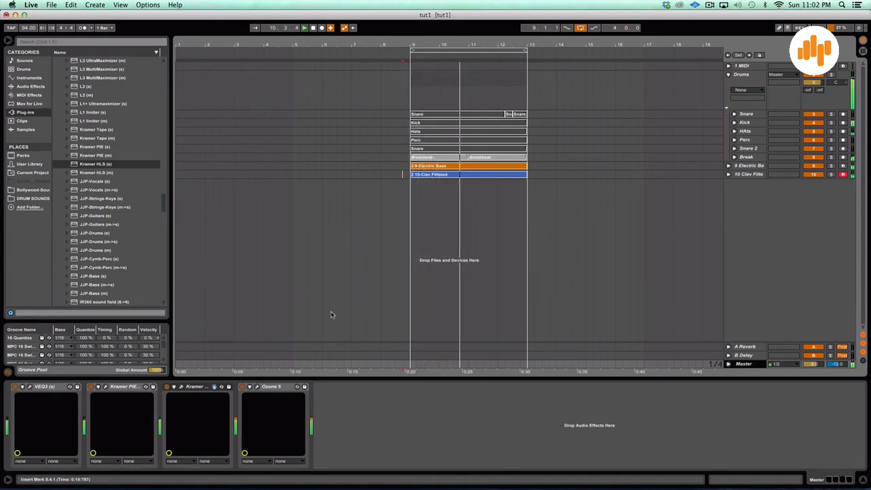
# Reopen the Master track's VEQ3, set its mid frequency to 1.6 kHz and lower the mid gain
pyautogui.click(30, 387)
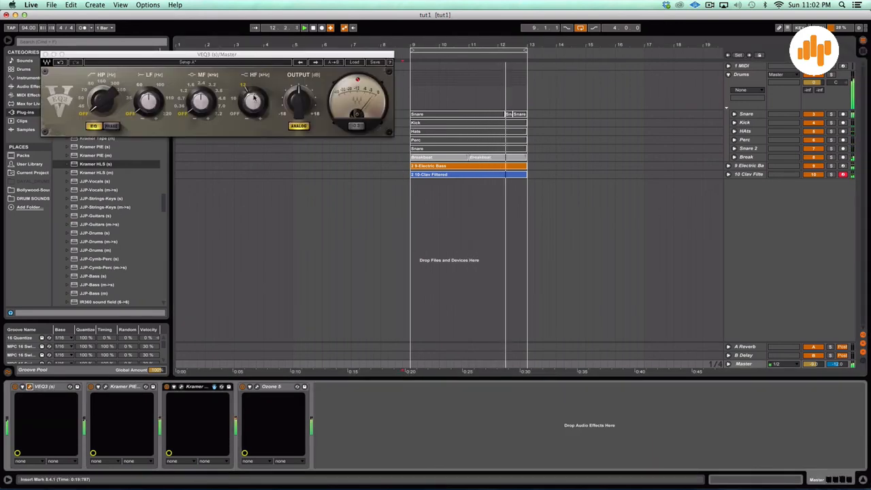
pyautogui.click(192, 86)
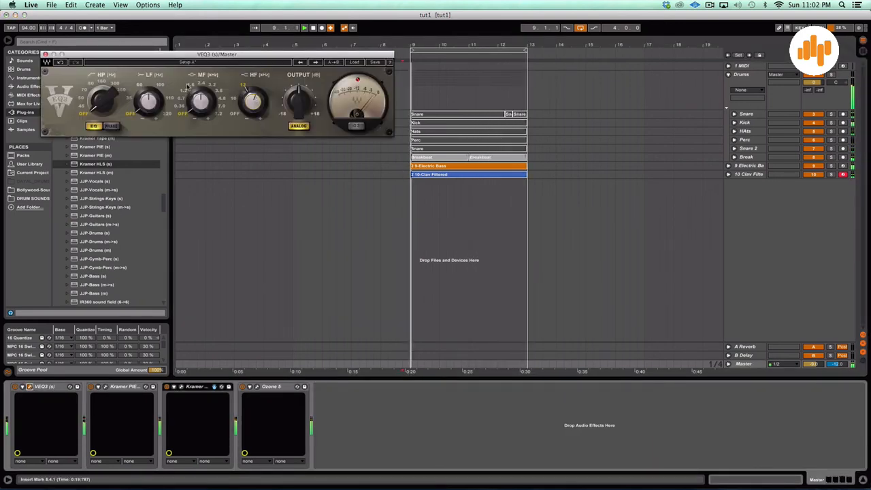
pyautogui.moveTo(201, 102); pyautogui.dragTo(202, 123)
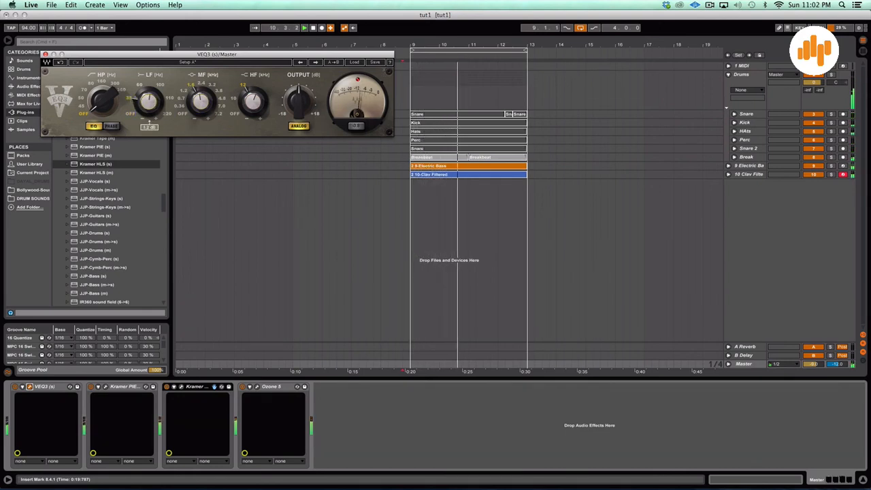
# Adjust the VEQ3's low-frequency gain, set the LF band to 35 Hz, stop playback and close the plug-in window
pyautogui.moveTo(148, 100); pyautogui.dragTo(148, 83)
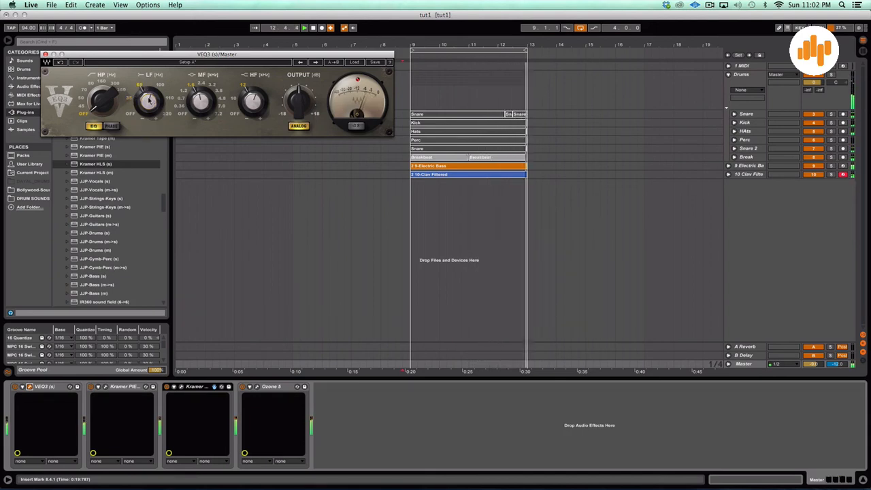
pyautogui.click(130, 98)
pyautogui.press('space')
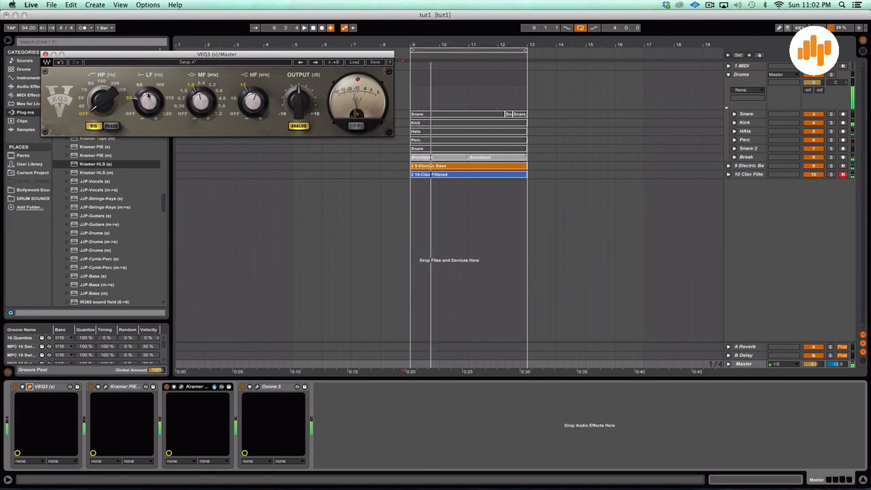
pyautogui.moveTo(148, 94)
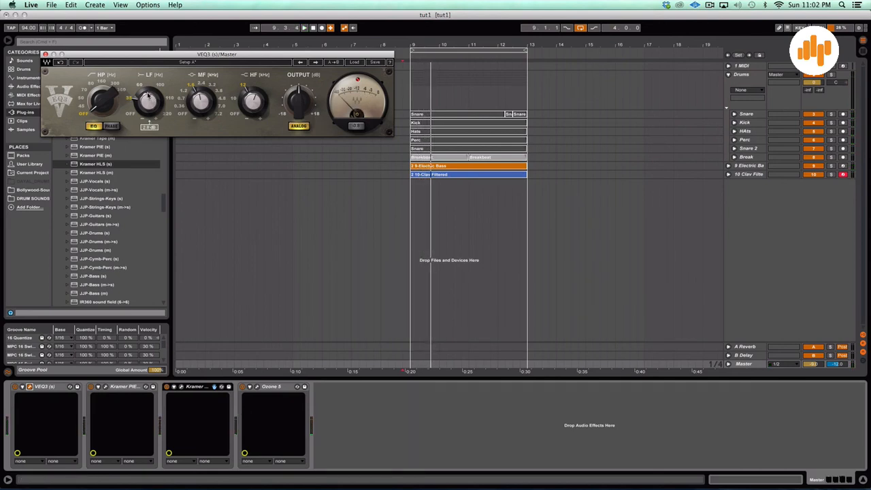
pyautogui.moveTo(258, 57); pyautogui.dragTo(466, 253)
pyautogui.click(256, 254)
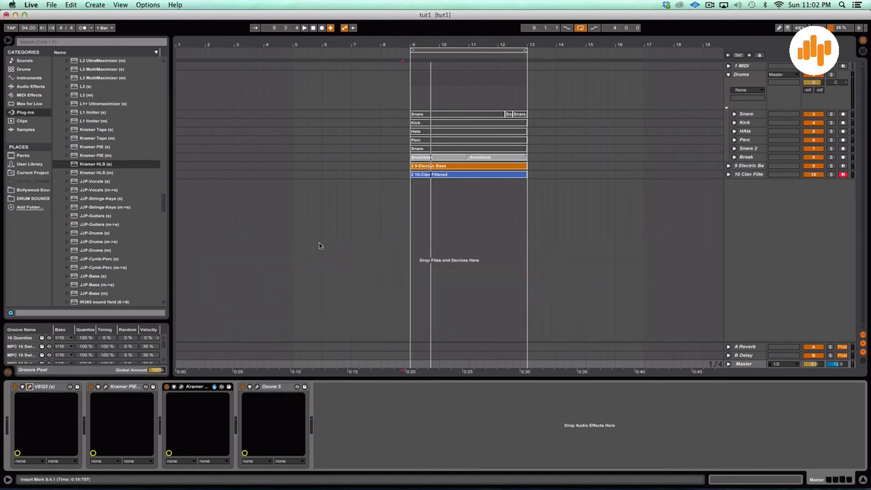
pyautogui.click(359, 174)
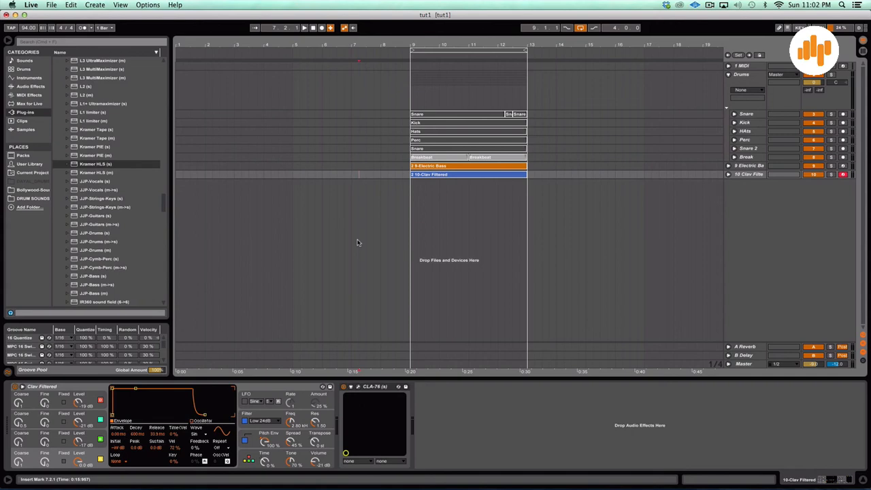
pyautogui.click(374, 234)
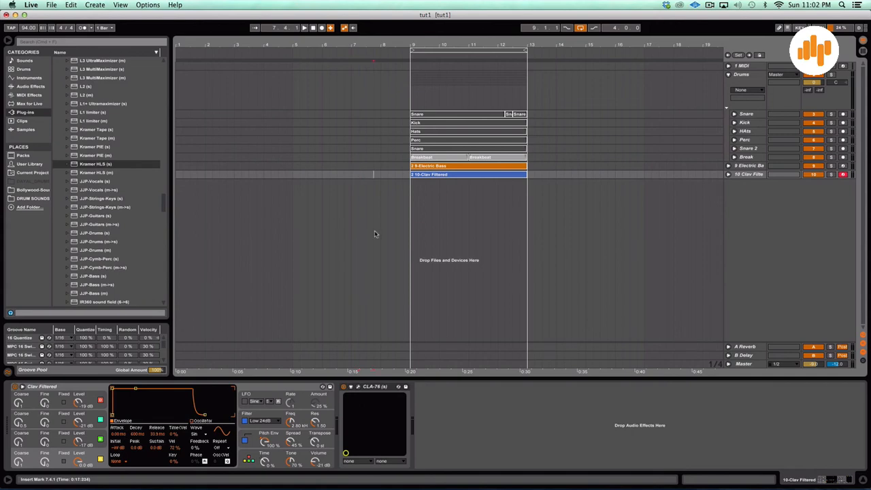